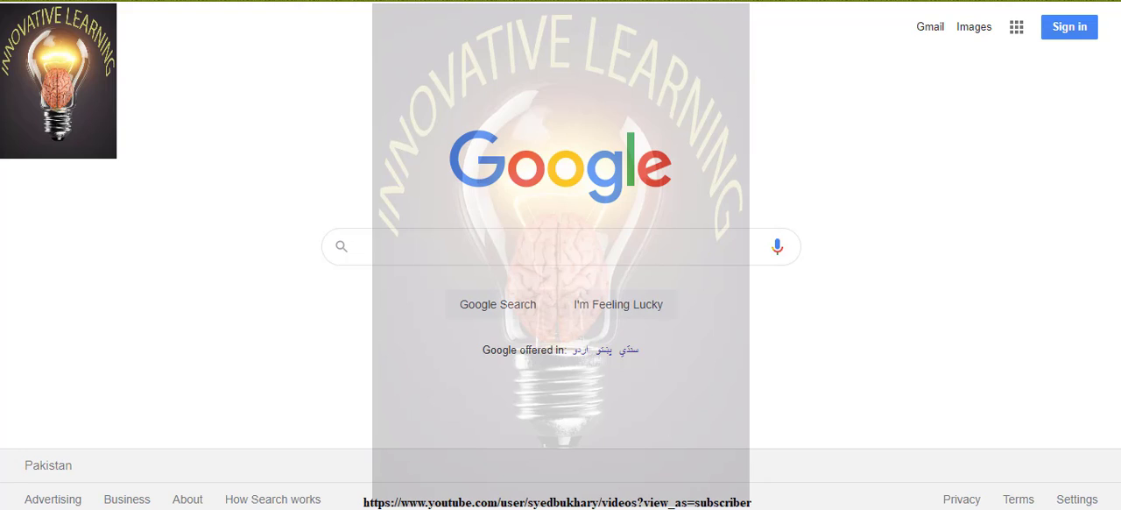
Search Google for iiu and open the International Islamic University, Islamabad website
{"action": "left_click", "coordinate": [556, 257]}
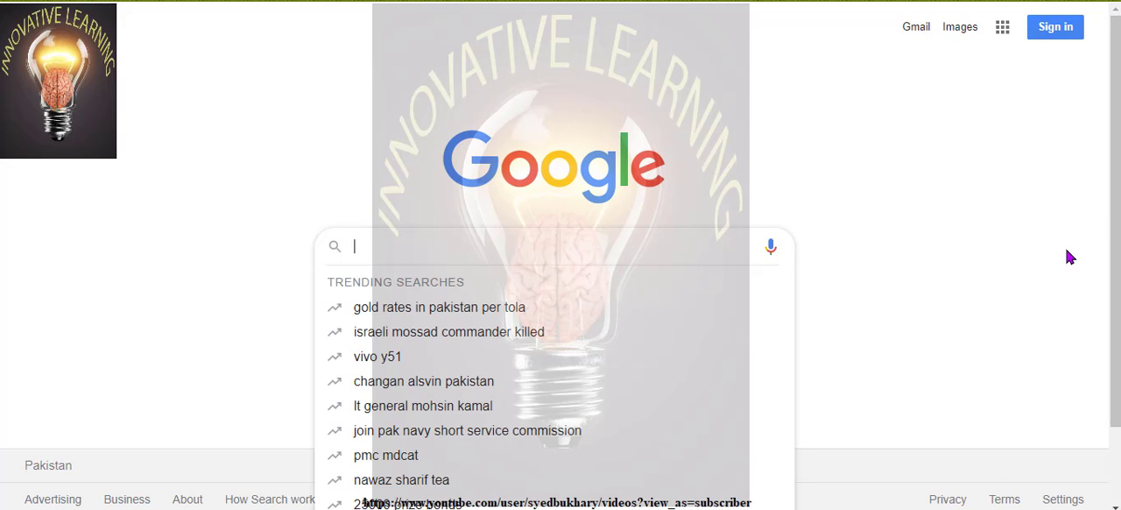
{"action": "type", "text": "iiu"}
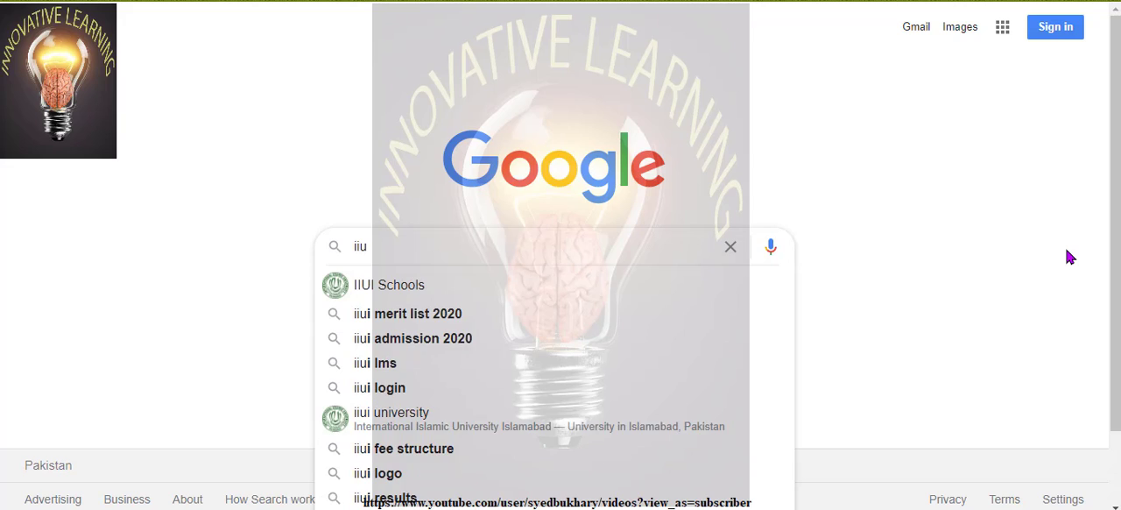
{"action": "key", "text": "Return"}
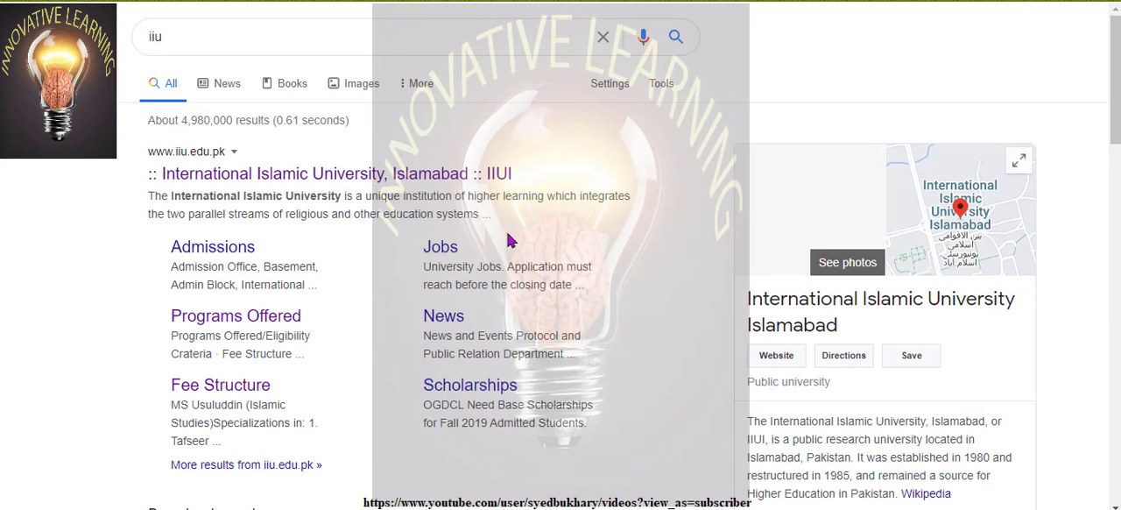
{"action": "left_click", "coordinate": [280, 179]}
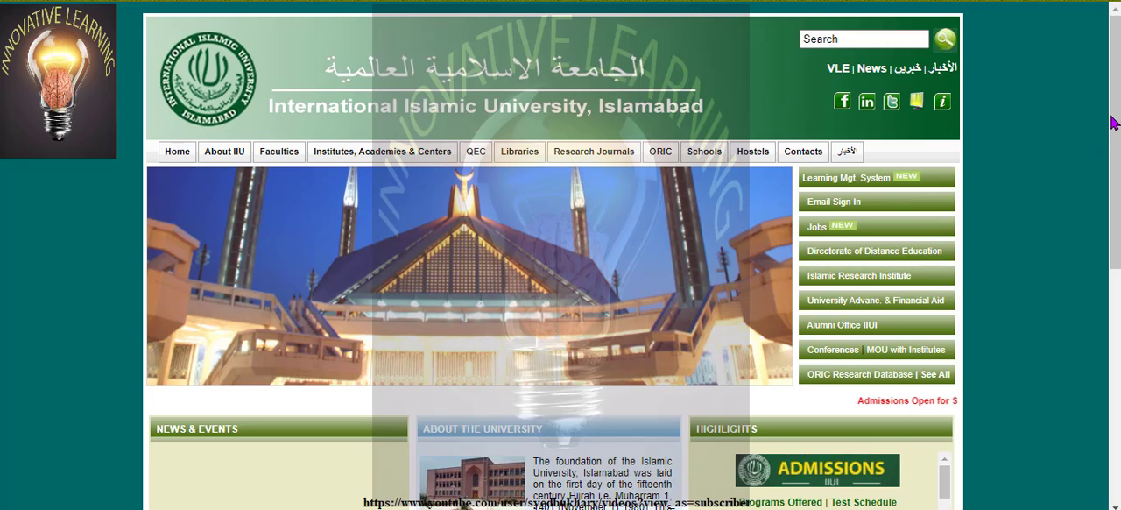
Find the admissions announcement on the university homepage and open the online admission signup form
{"action": "left_click_drag", "start_coordinate": [1116, 119], "coordinate": [1115, 175]}
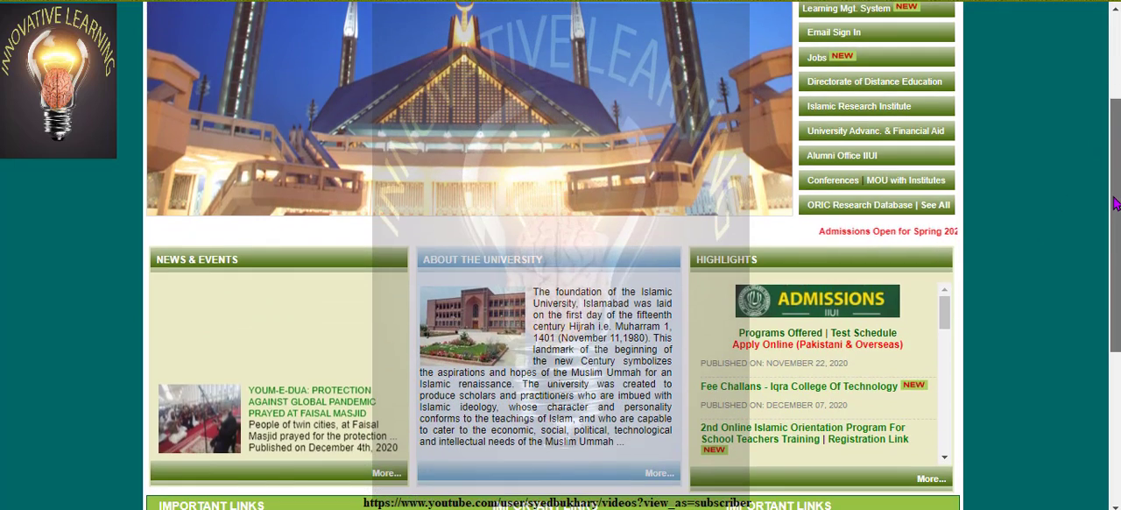
{"action": "scroll", "coordinate": [1114, 175], "scroll_direction": "up", "scroll_amount": 1}
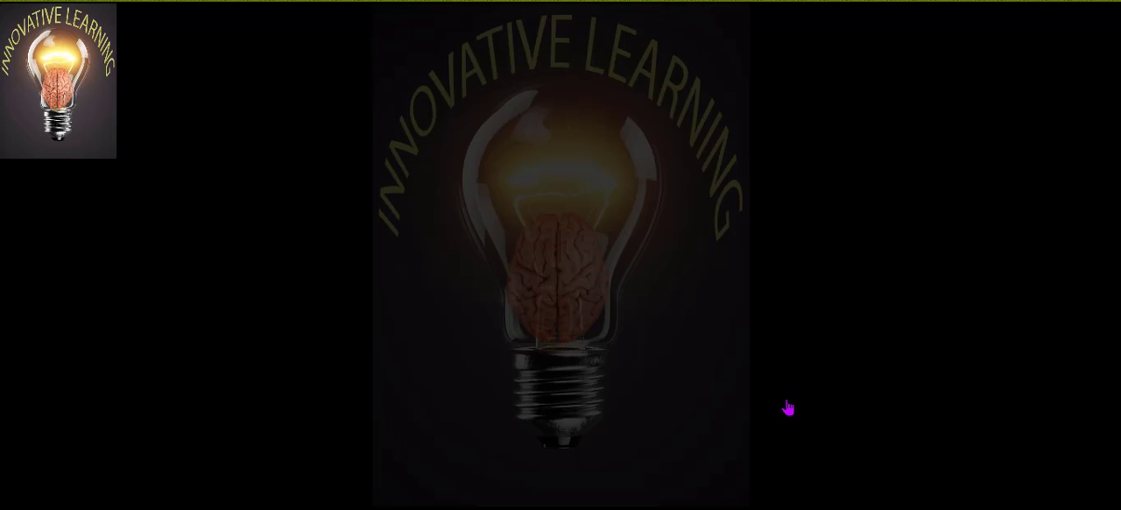
{"action": "left_click", "coordinate": [788, 407]}
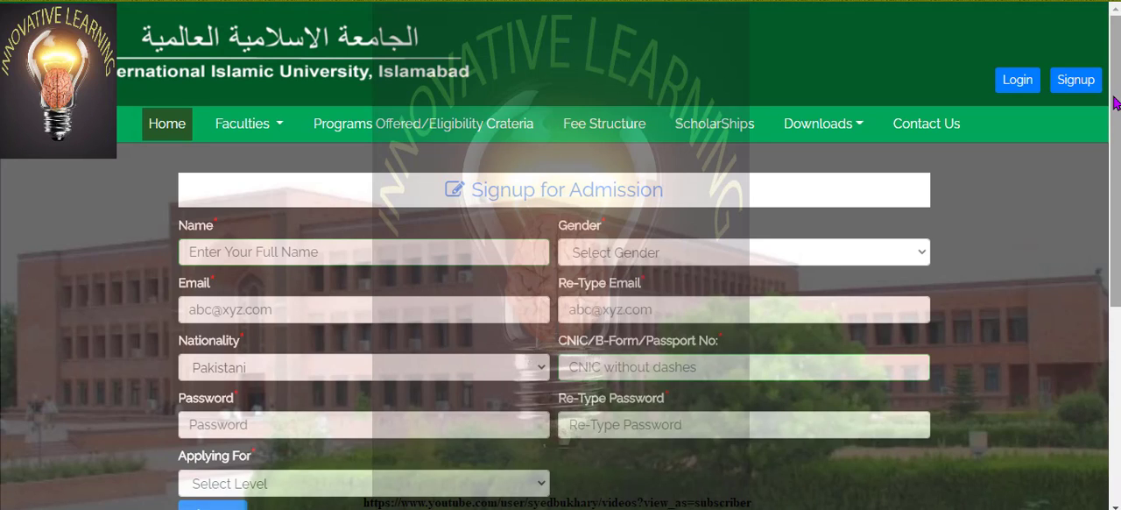
Enter the applicant's full name in the signup form and set the gender to Male
{"action": "mouse_move", "coordinate": [1114, 97]}
{"action": "left_mouse_down"}
{"action": "mouse_move", "coordinate": [1118, 145]}
{"action": "mouse_move", "coordinate": [1119, 105]}
{"action": "left_mouse_up"}
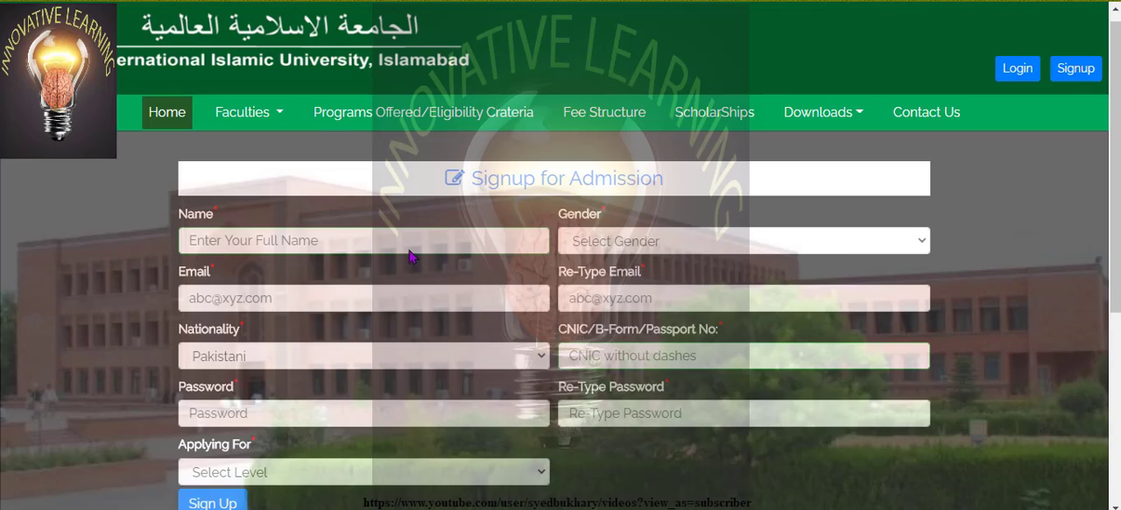
{"action": "left_click", "coordinate": [350, 244]}
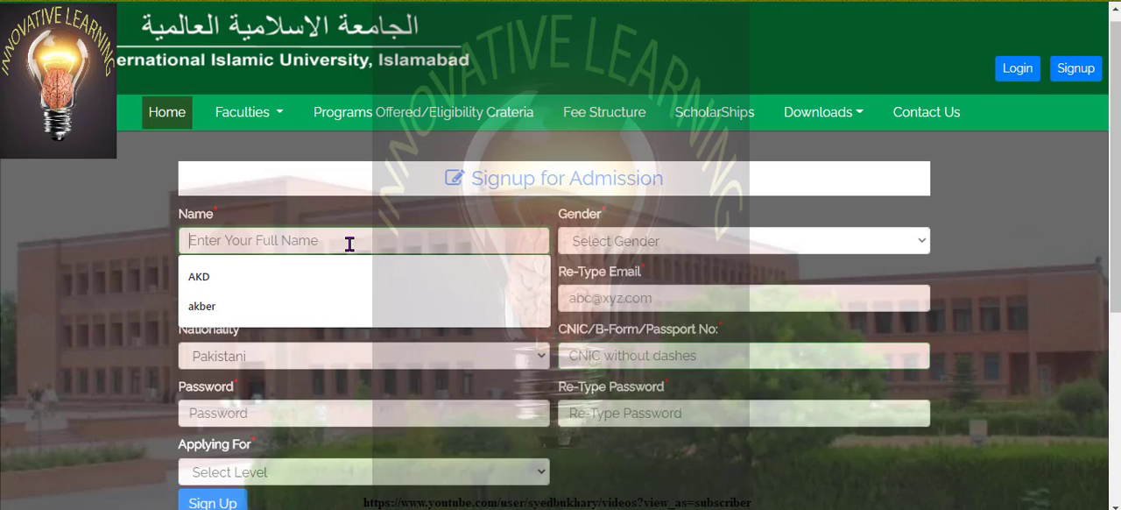
{"action": "type", "text": "akhtar"}
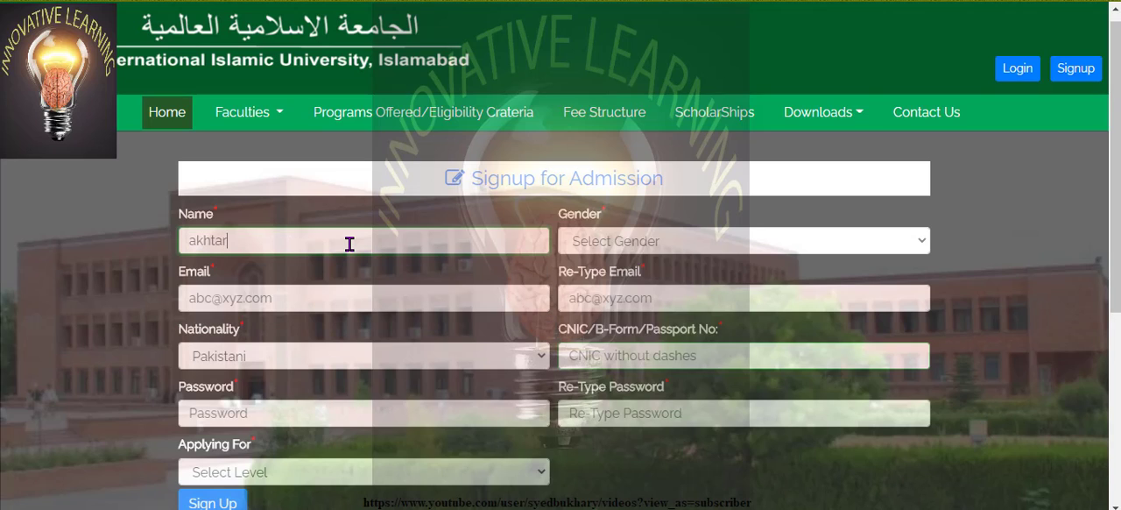
{"action": "left_click", "coordinate": [788, 249]}
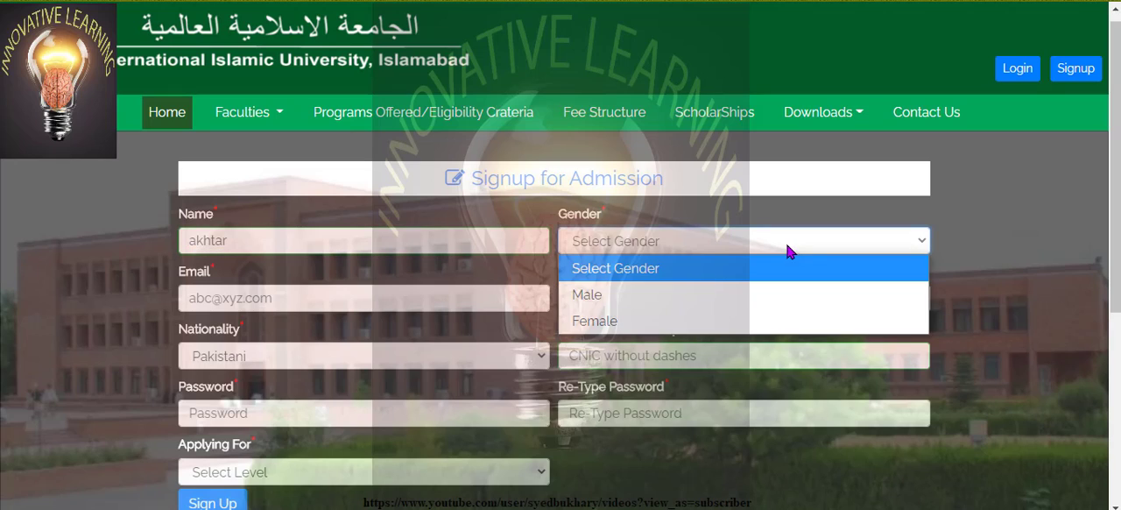
{"action": "left_click", "coordinate": [716, 299]}
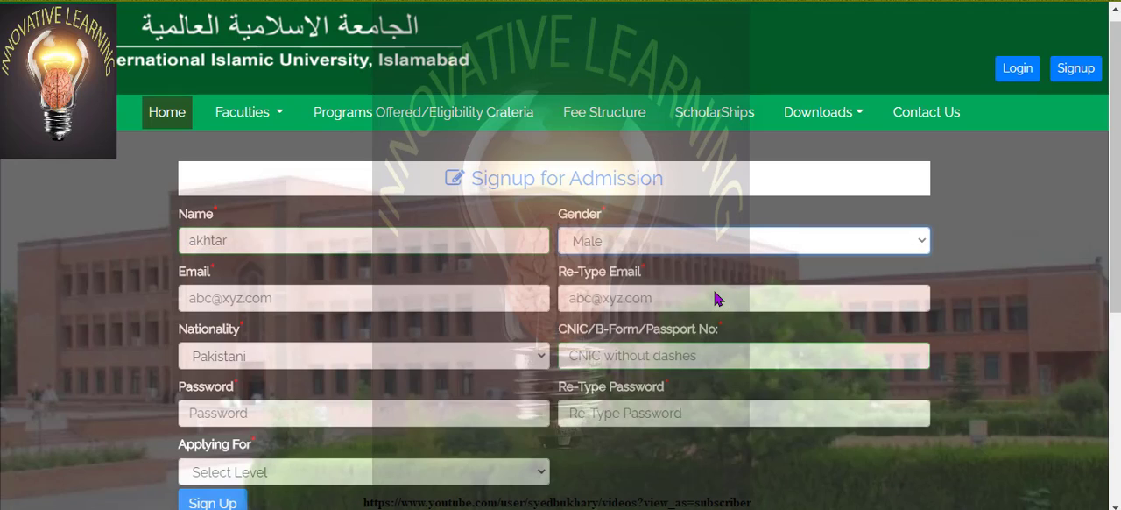
Fill in the applicant's e-mail address and repeat it in the Re-Type Email field
{"action": "left_click", "coordinate": [437, 296]}
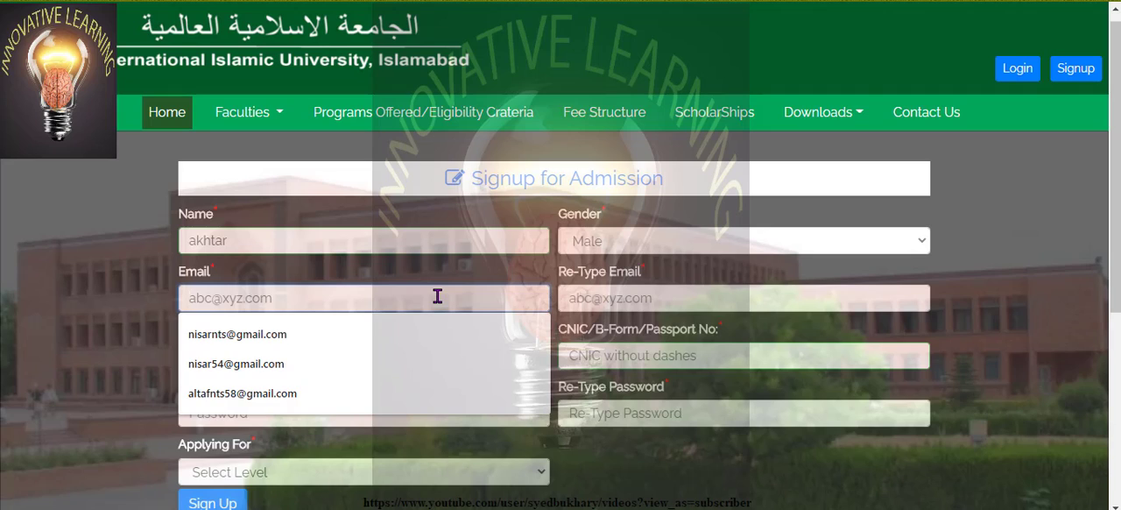
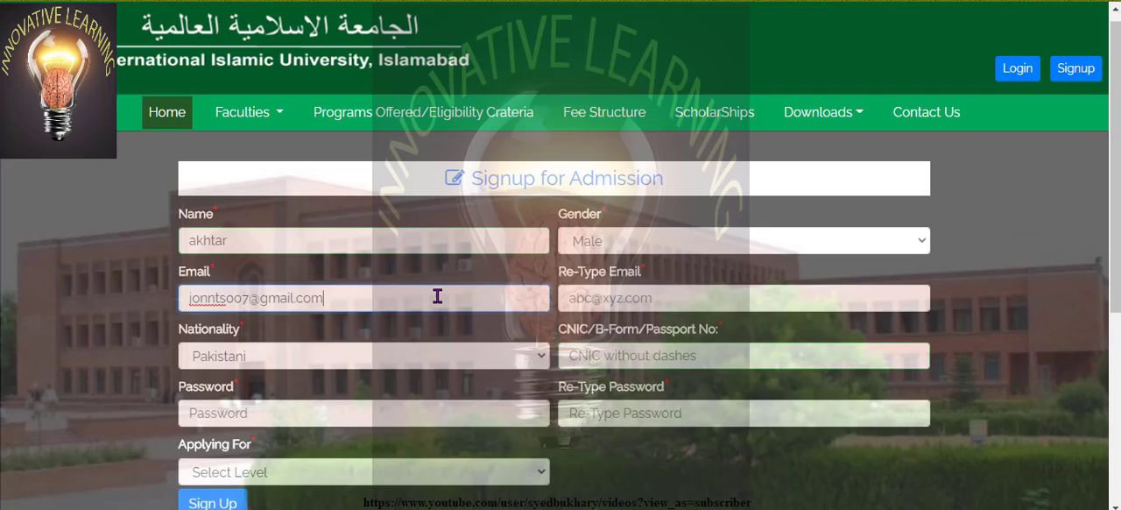
{"action": "key", "text": "Tab"}
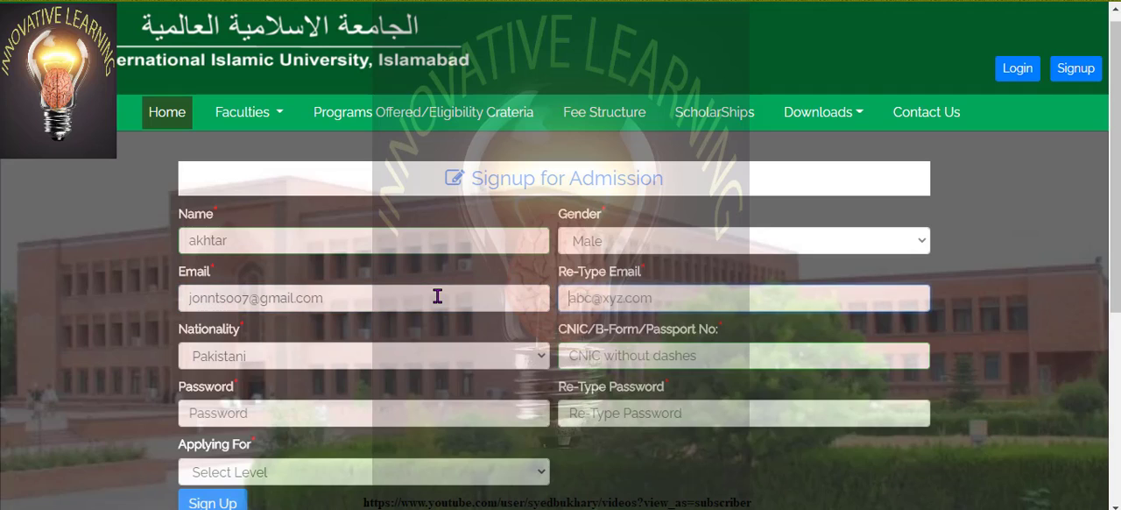
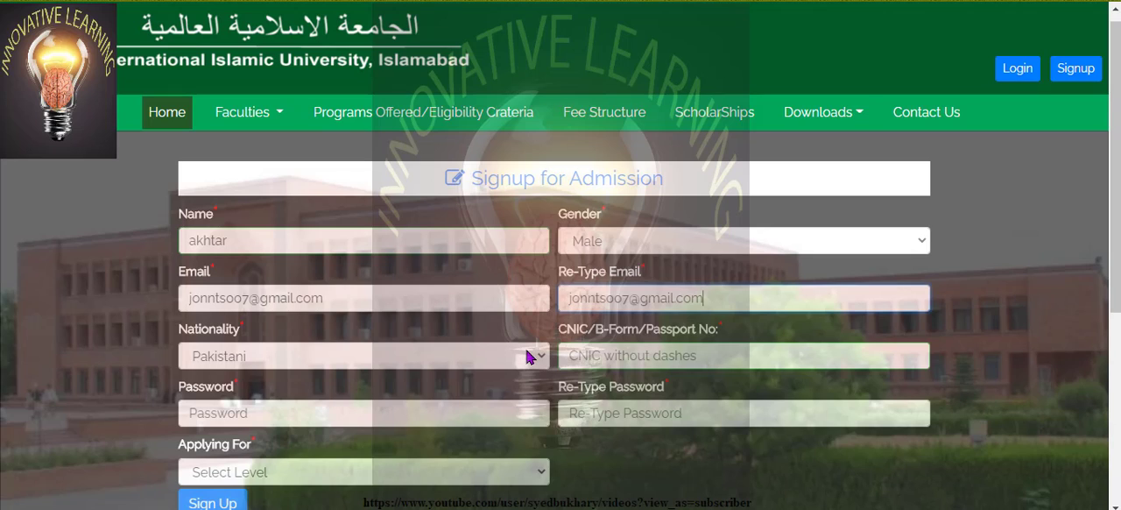
Keep the nationality as Pakistani and fill in the applicant's CNIC/B-Form/Passport number from a saved entry
{"action": "left_click", "coordinate": [529, 357]}
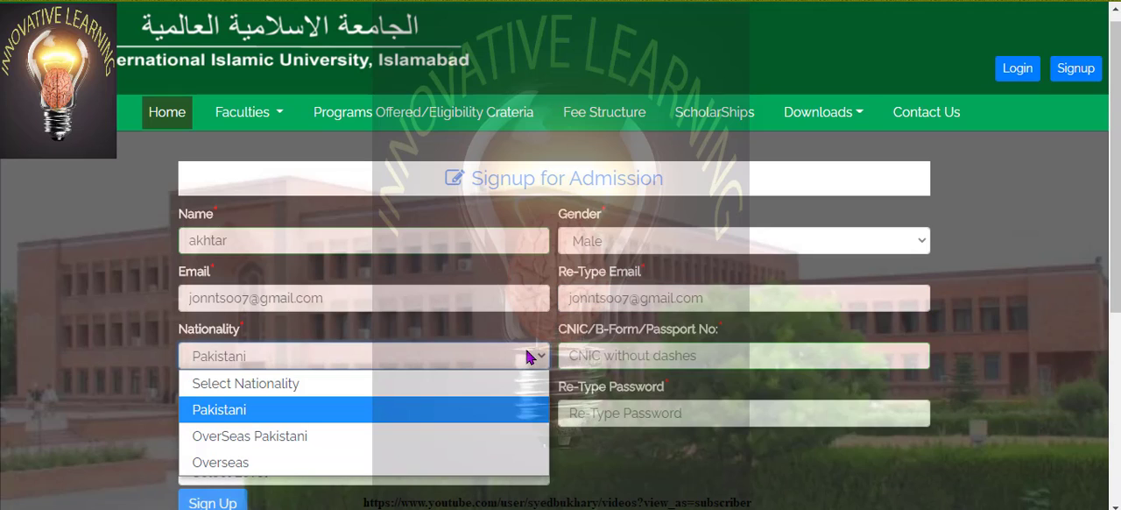
{"action": "left_click", "coordinate": [696, 355]}
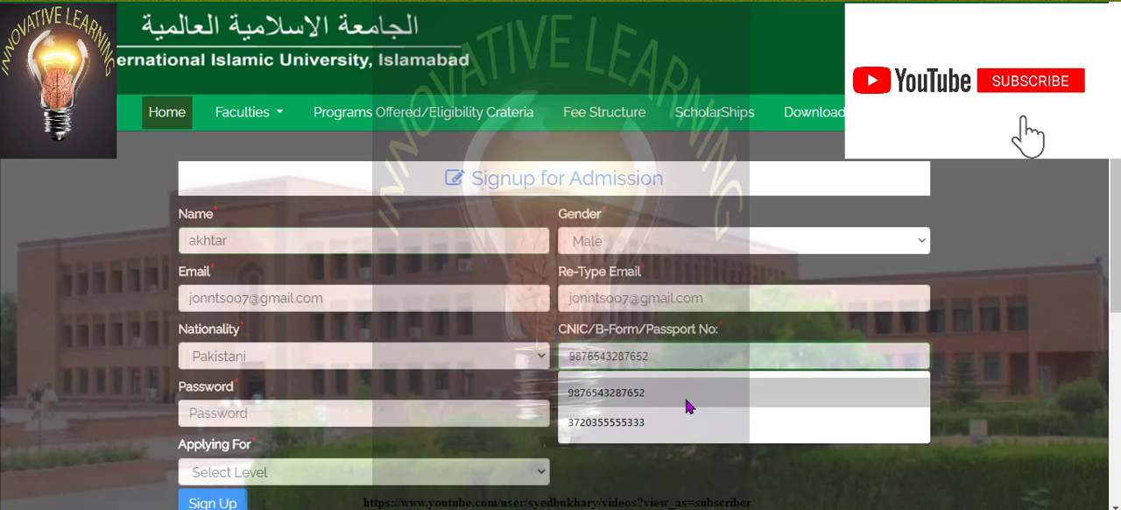
{"action": "left_click", "coordinate": [676, 424]}
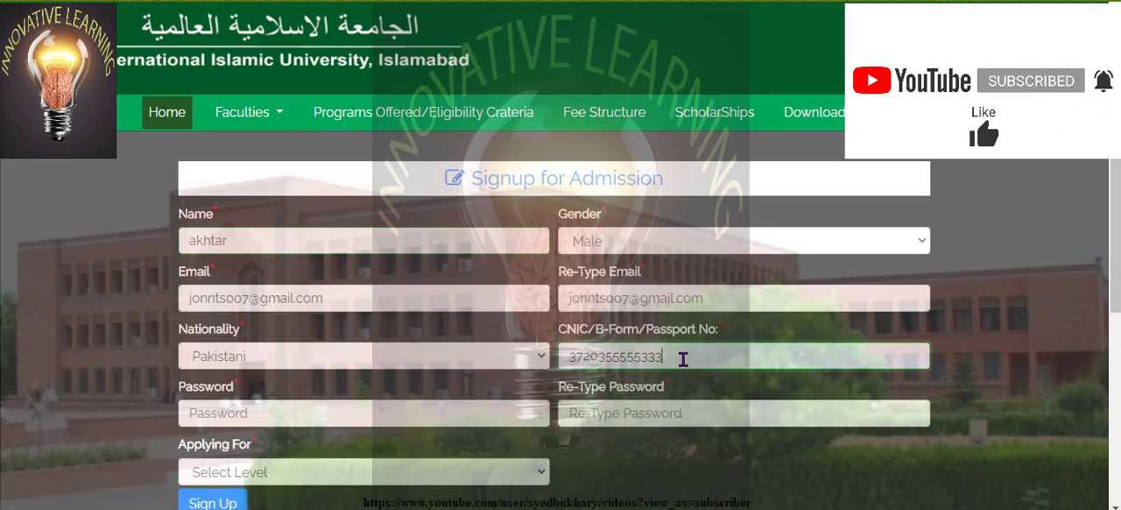
Enter the account password and repeat it in the Re-Type Password field
{"action": "left_click", "coordinate": [415, 414]}
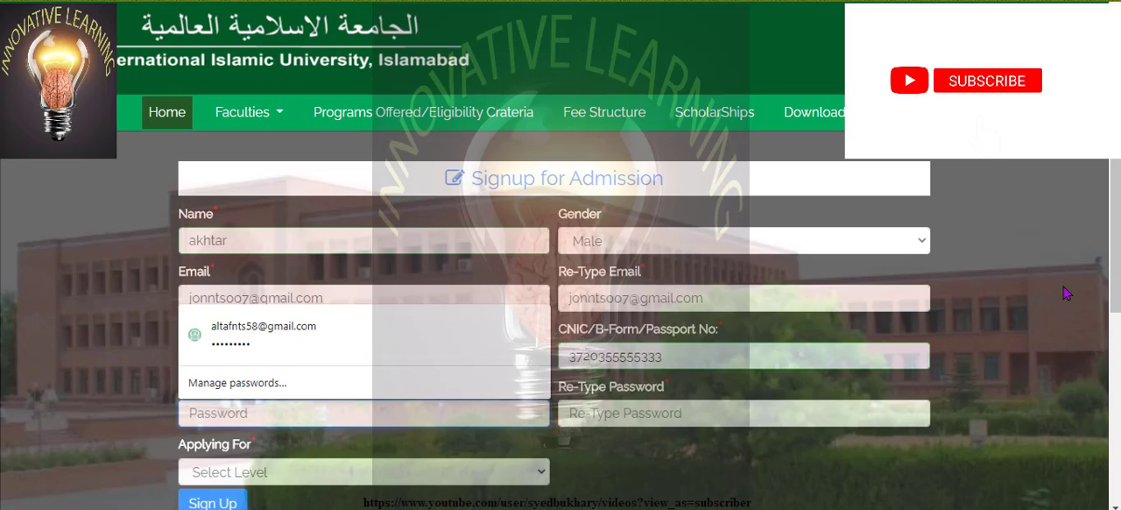
{"action": "type", "text": "1234"}
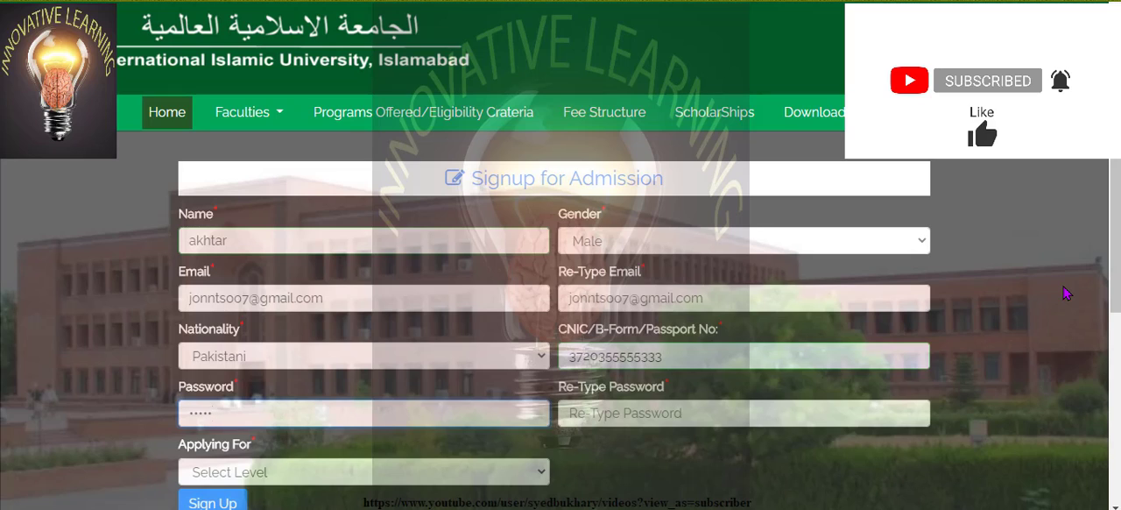
{"action": "type", "text": "56789"}
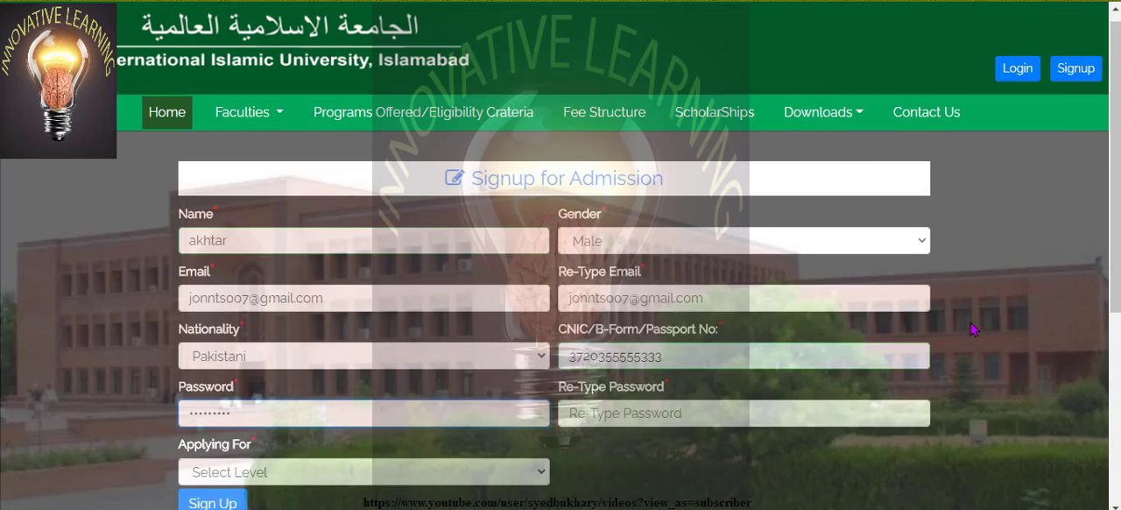
{"action": "left_click", "coordinate": [706, 410]}
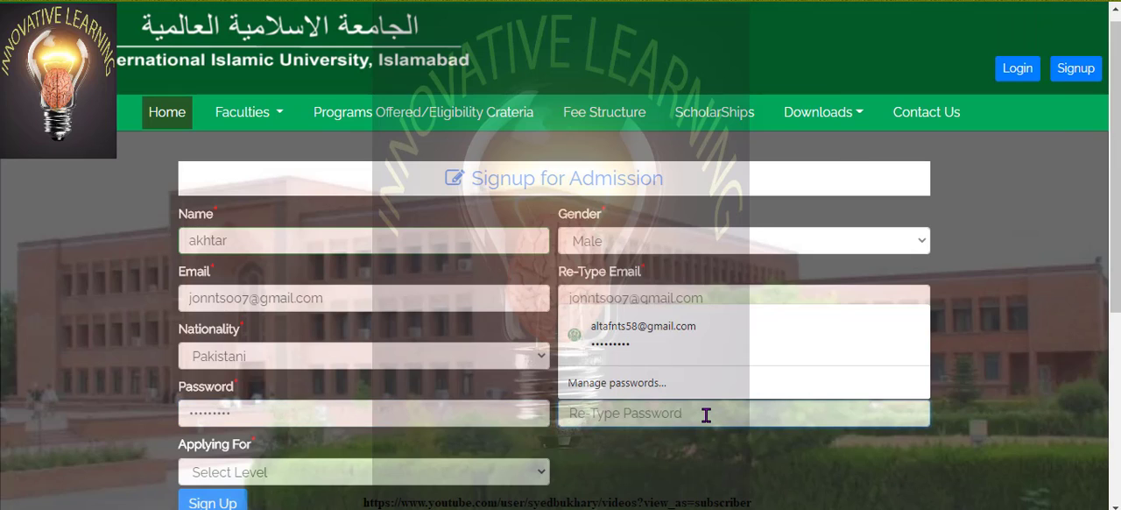
{"action": "type", "text": "123456"}
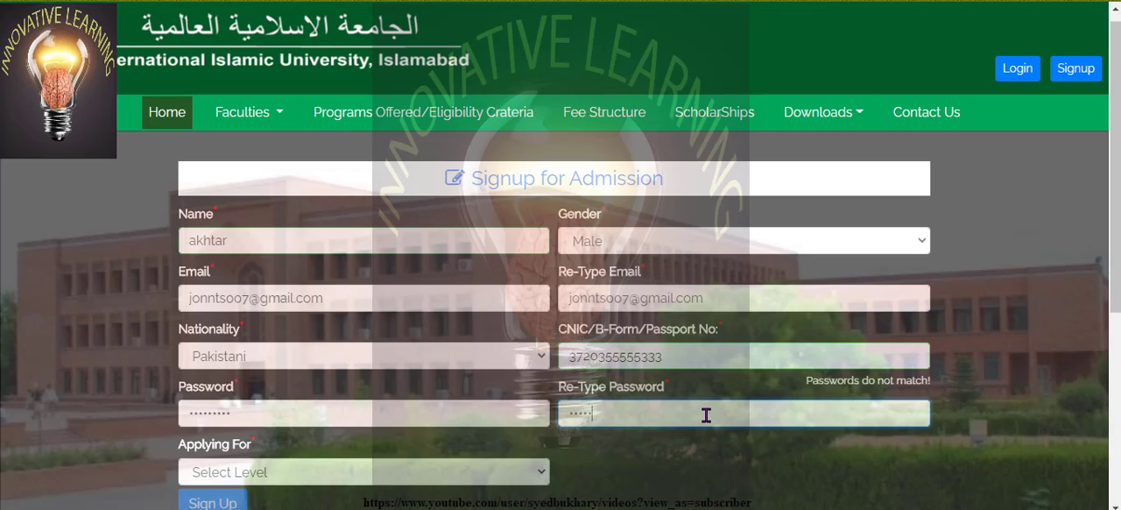
{"action": "type", "text": "789"}
Set Applying For to BS (All BS & LLB (Hons) 4 & 5 years) and submit the signup form
{"action": "left_click", "coordinate": [498, 472]}
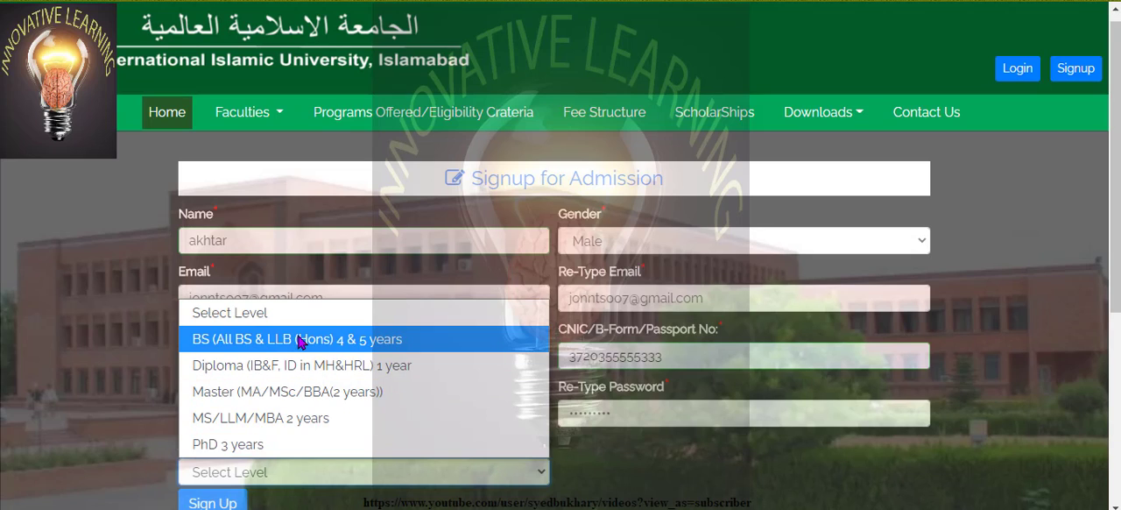
{"action": "left_click", "coordinate": [341, 342]}
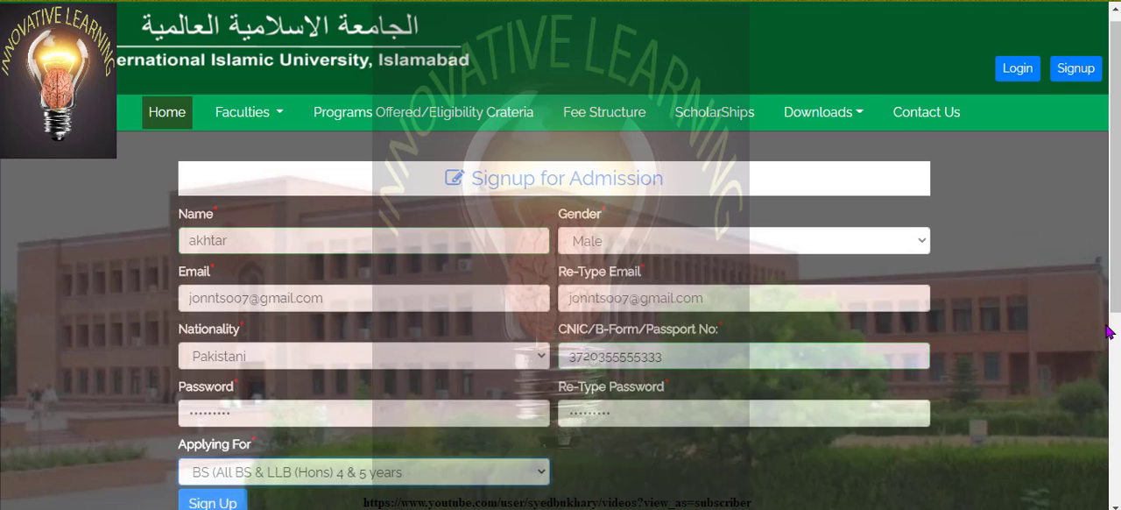
{"action": "left_click_drag", "start_coordinate": [1114, 241], "coordinate": [1118, 311]}
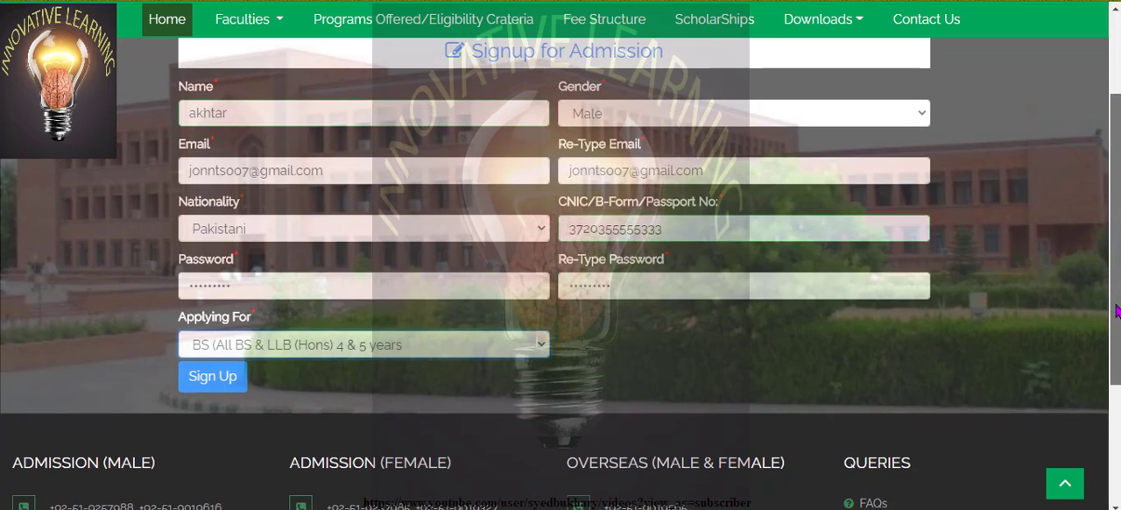
{"action": "left_click", "coordinate": [227, 377]}
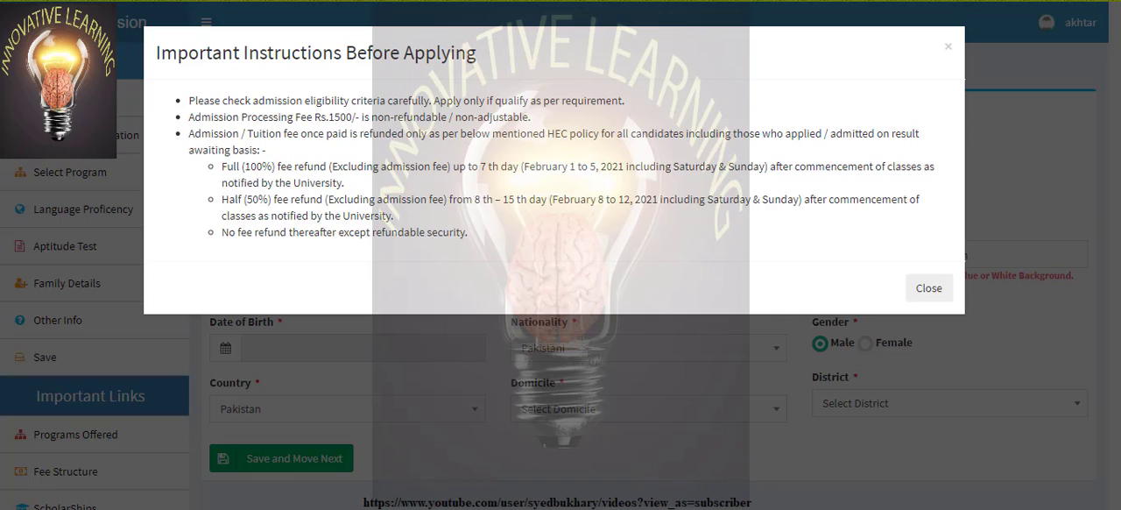
Dismiss the important instructions and choose BS (All BS & LLB (Hons) 4 & 5 years) as the level in Personal Info
{"action": "left_click", "coordinate": [937, 290]}
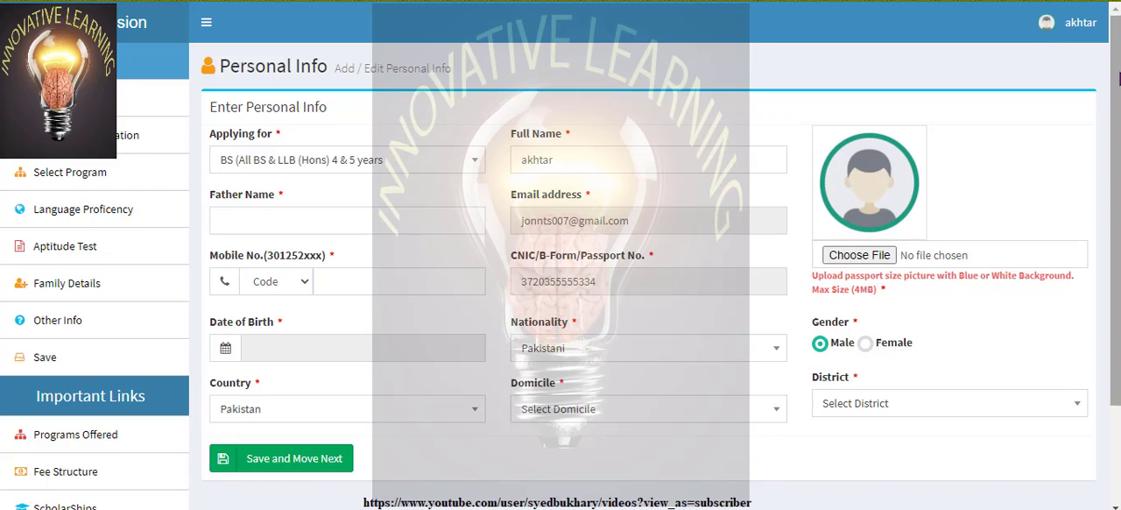
{"action": "left_click", "coordinate": [478, 167]}
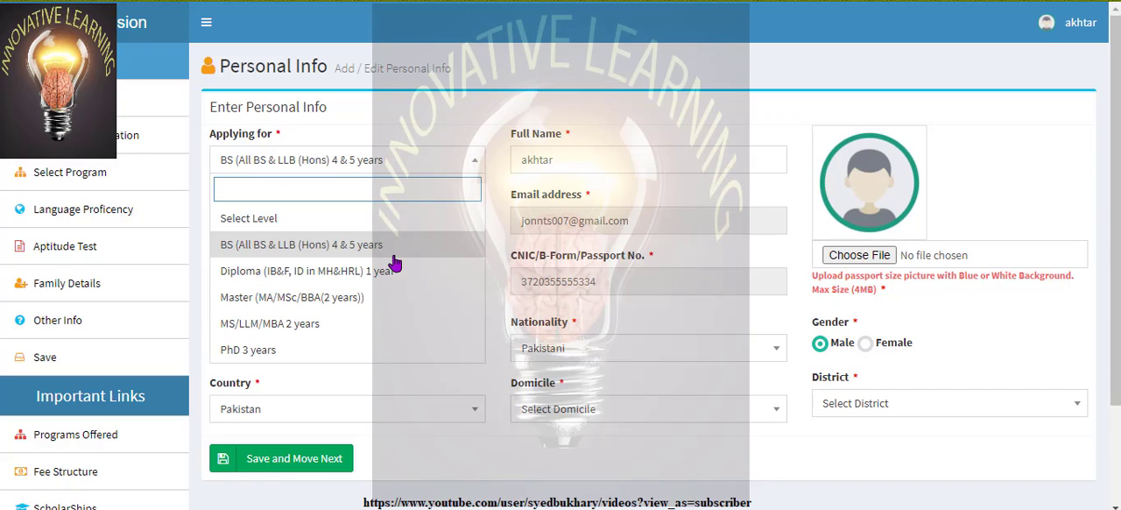
{"action": "left_click", "coordinate": [349, 252]}
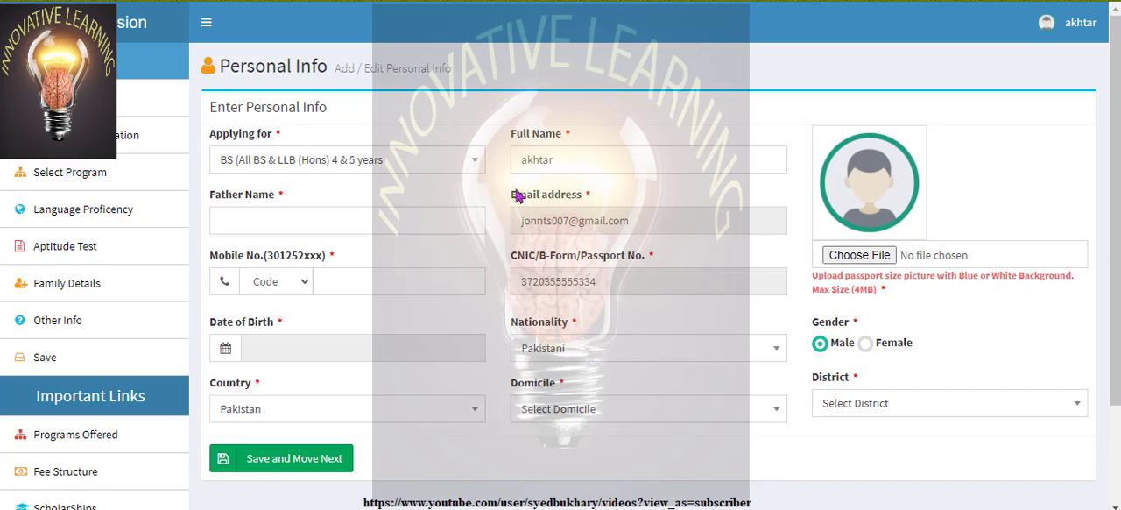
Fill in the father's name from the saved entry
{"action": "left_click", "coordinate": [617, 158]}
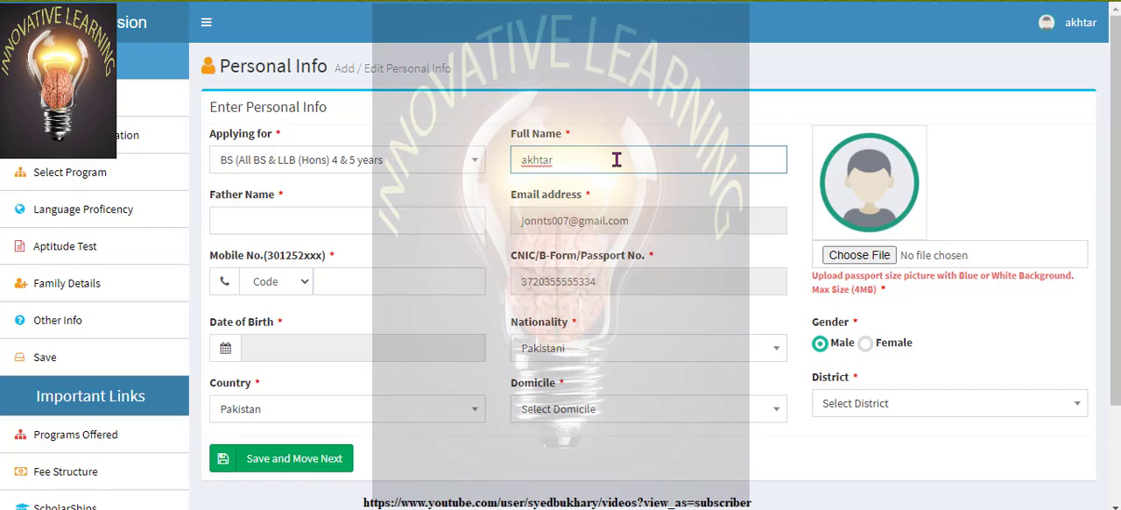
{"action": "left_click", "coordinate": [341, 216]}
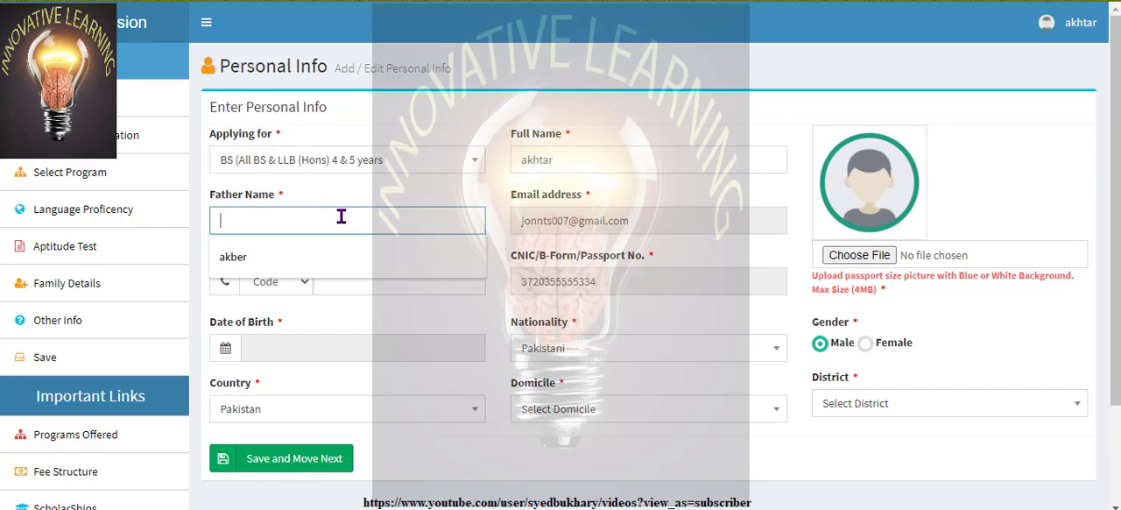
{"action": "key", "text": "Down"}
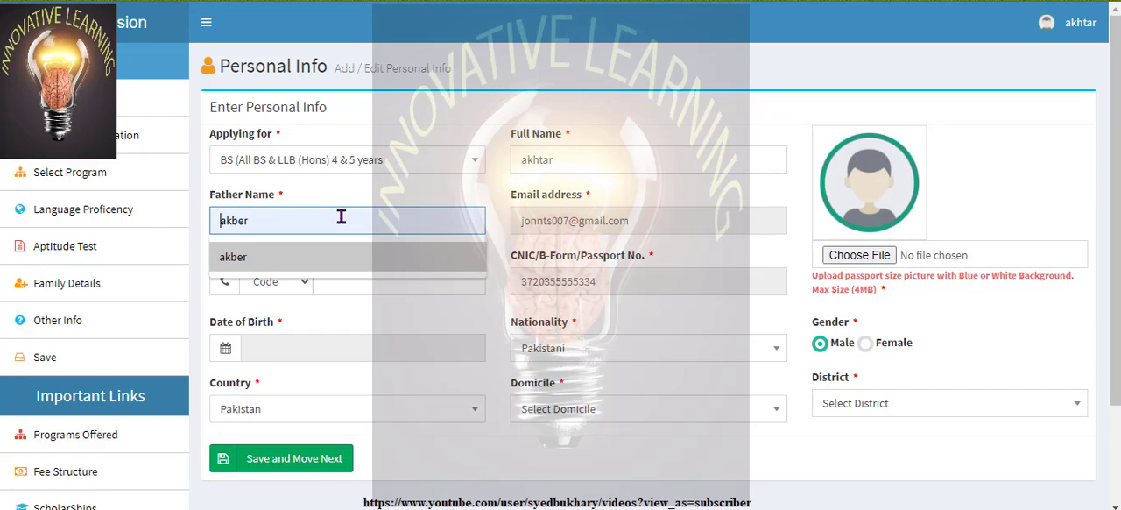
{"action": "key", "text": "Return"}
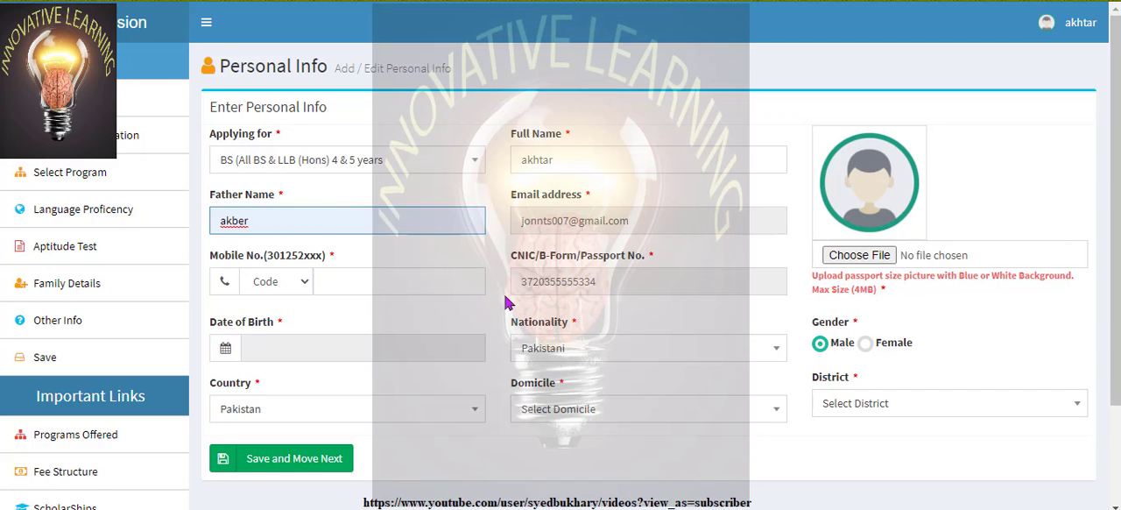
Choose the mobile network code and enter the rest of the applicant's mobile number
{"action": "left_click", "coordinate": [306, 282]}
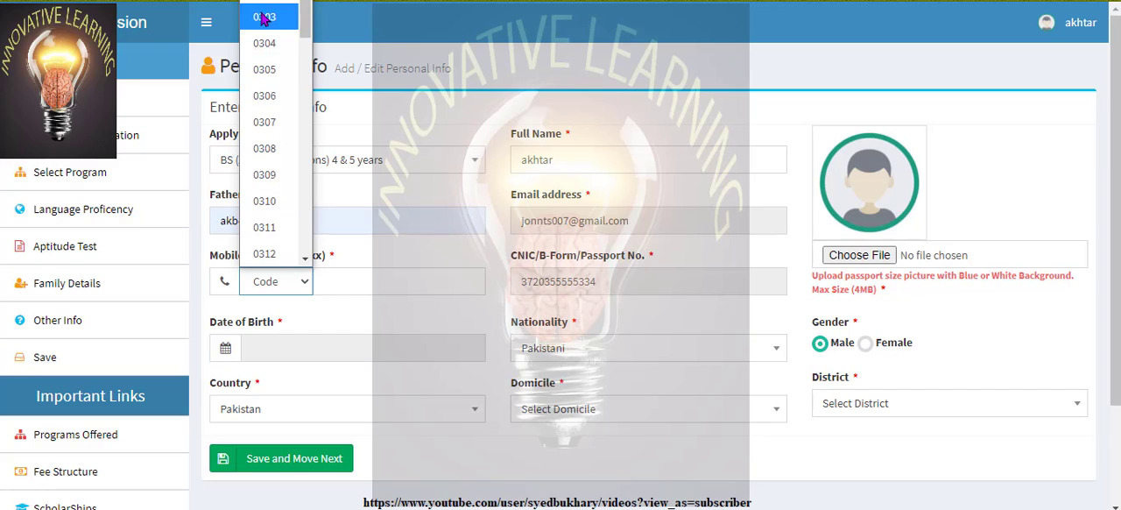
{"action": "left_click", "coordinate": [267, 67]}
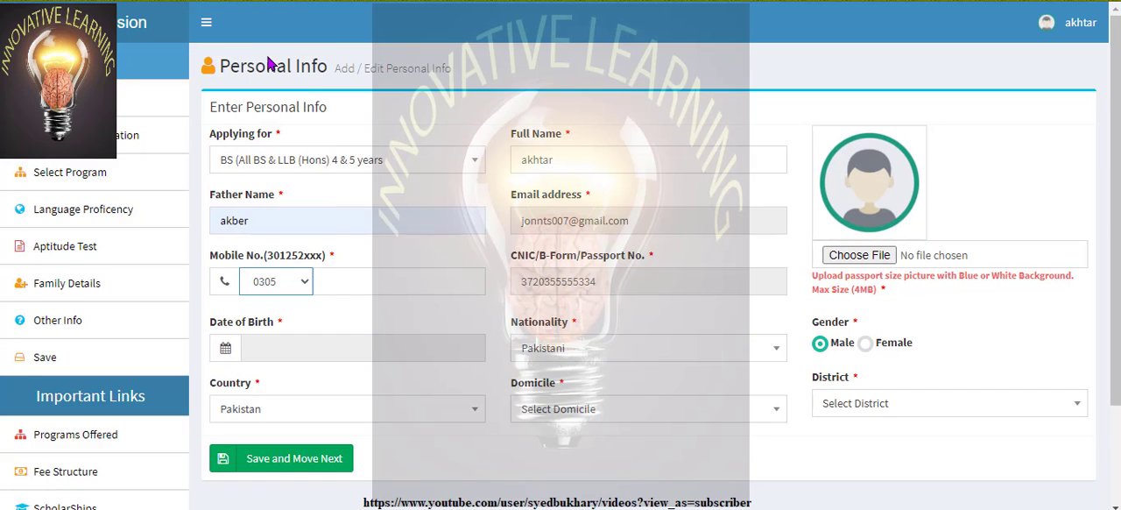
{"action": "left_click", "coordinate": [350, 280]}
{"action": "type", "text": "765"}
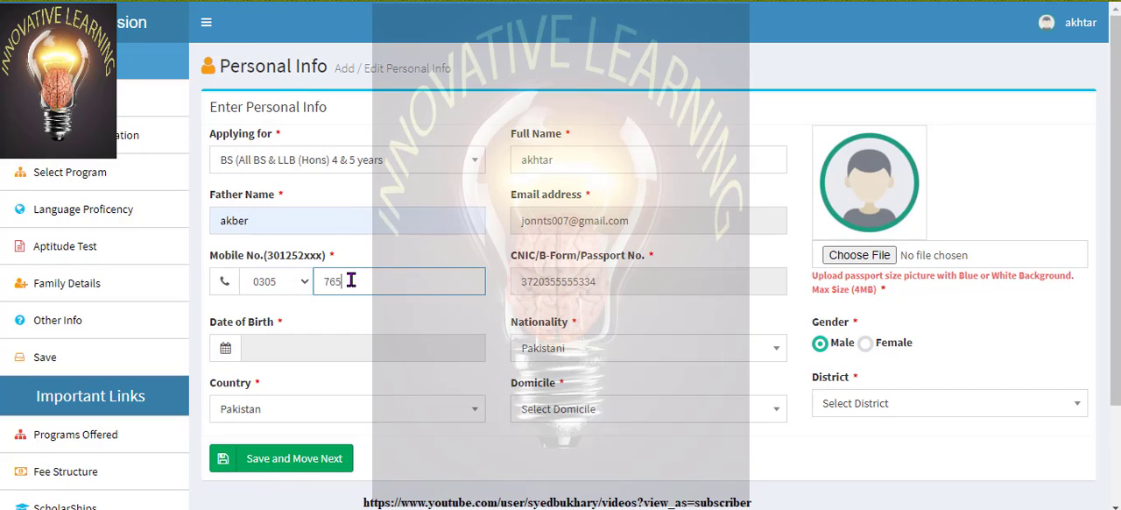
{"action": "type", "text": "4433"}
Set the applicant's date of birth by choosing the year and day in the calendar
{"action": "left_click", "coordinate": [409, 357]}
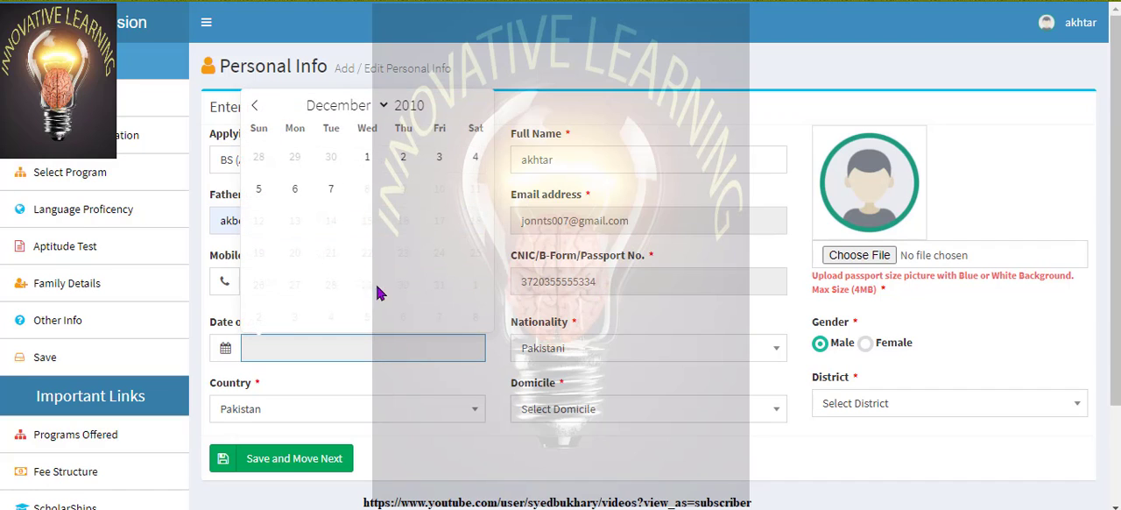
{"action": "left_click", "coordinate": [430, 111]}
{"action": "left_click", "coordinate": [430, 111]}
{"action": "left_click", "coordinate": [430, 110]}
{"action": "left_click", "coordinate": [430, 110]}
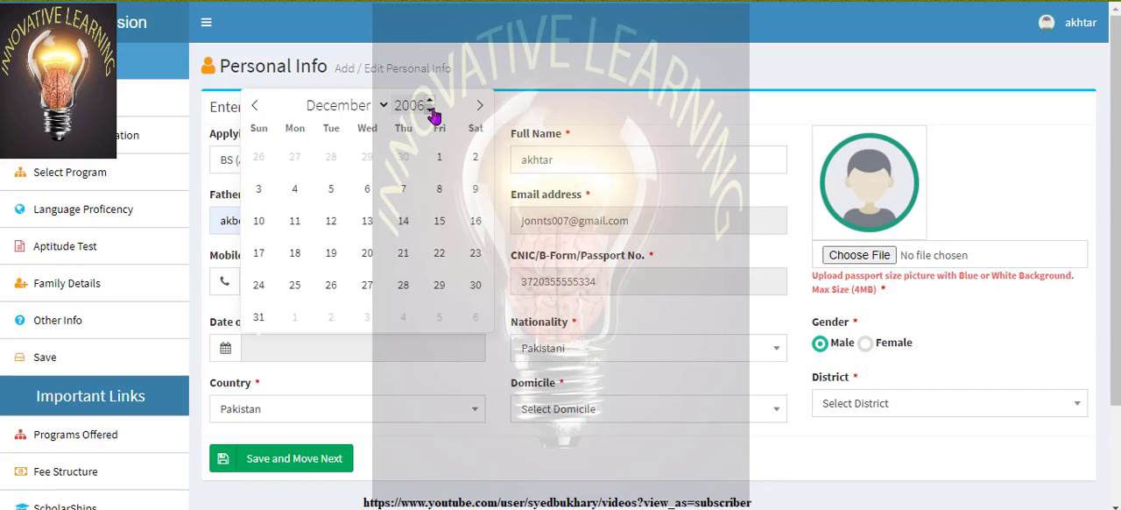
{"action": "left_click", "coordinate": [430, 111]}
{"action": "left_click", "coordinate": [430, 111]}
{"action": "left_click", "coordinate": [430, 111]}
{"action": "double_click", "coordinate": [430, 110]}
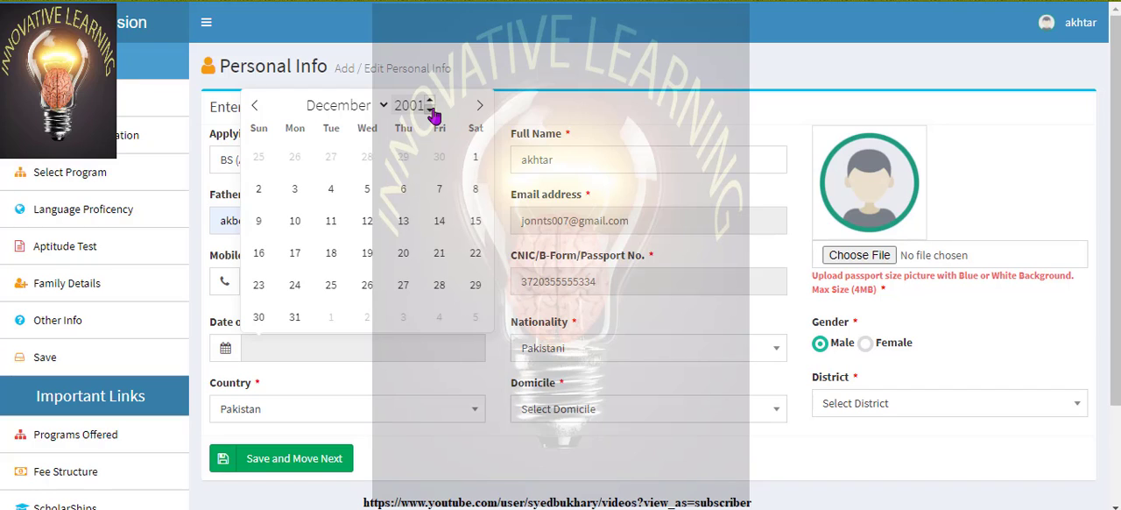
{"action": "left_click", "coordinate": [440, 222]}
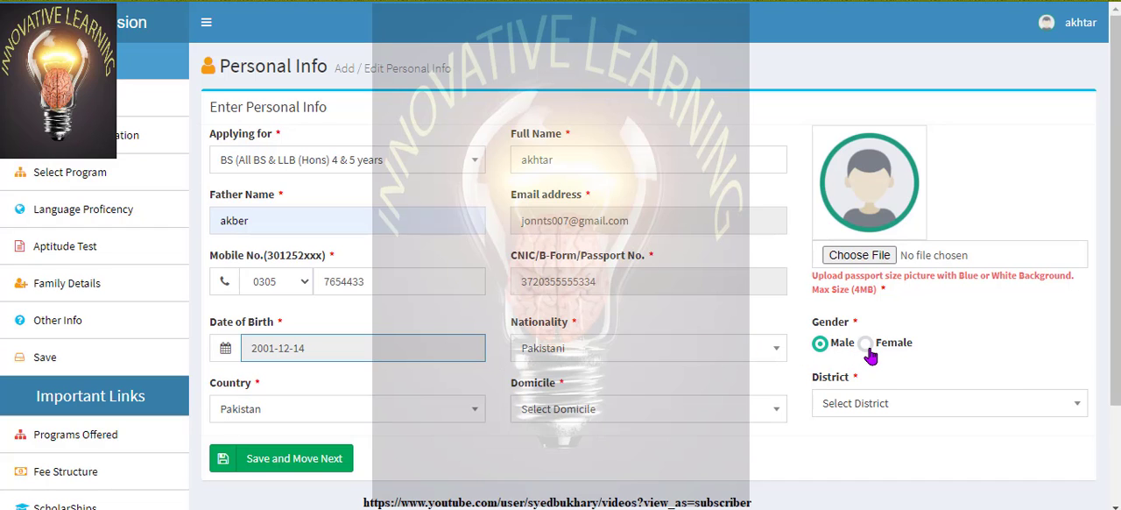
Search the domicile options for "isl" and clear the search text
{"action": "scroll", "coordinate": [1116, 192], "scroll_direction": "down", "scroll_amount": 2}
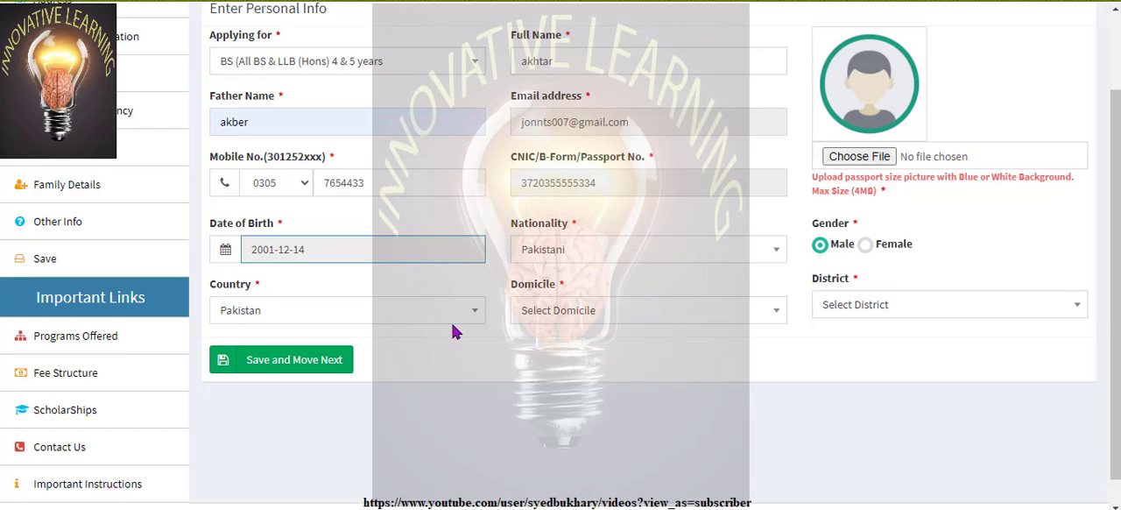
{"action": "left_click", "coordinate": [774, 312]}
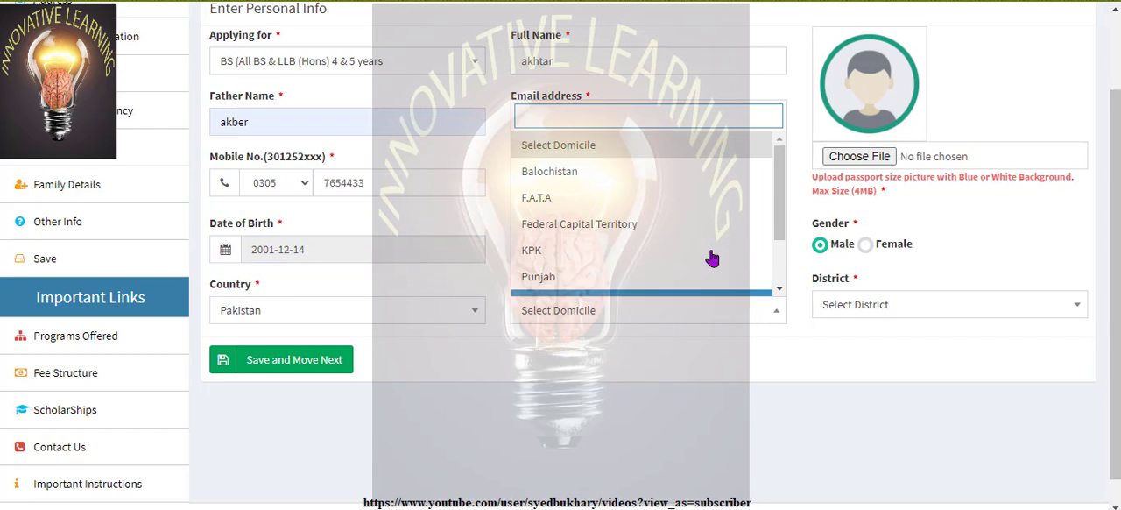
{"action": "type", "text": "i"}
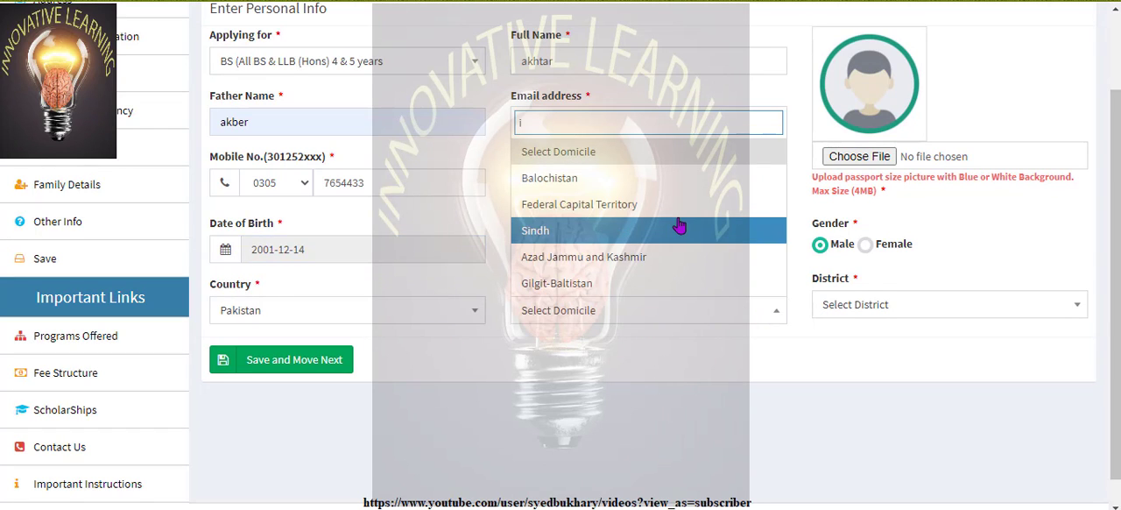
{"action": "type", "text": "i"}
{"action": "key", "text": "BackSpace"}
{"action": "type", "text": "s"}
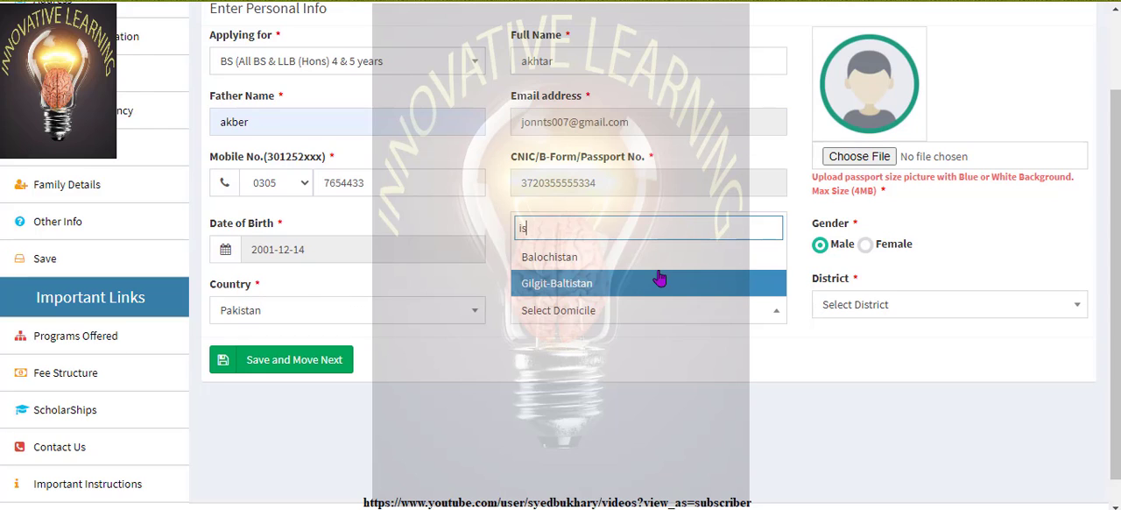
{"action": "type", "text": "l"}
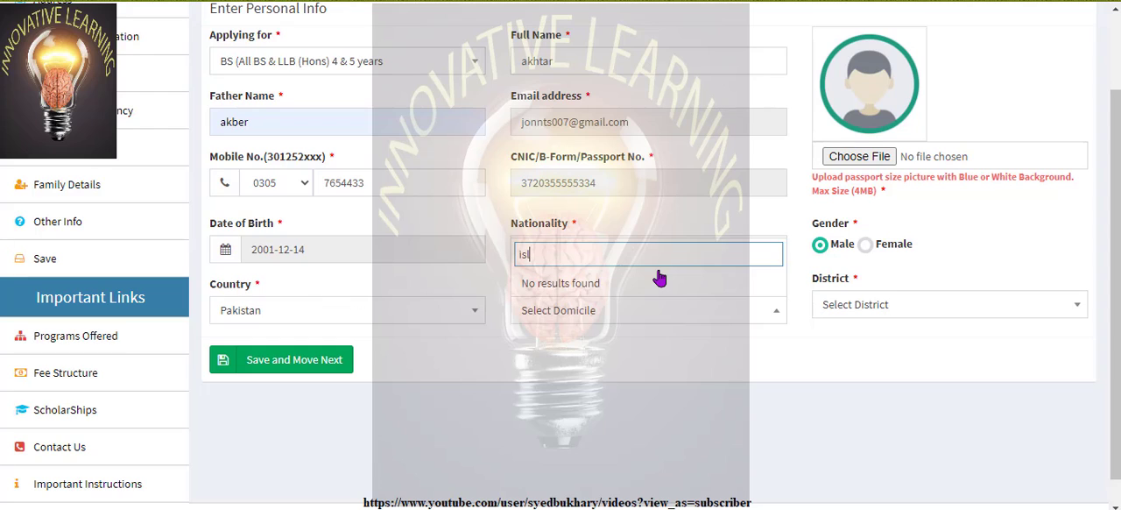
{"action": "key", "text": "BackSpace"}
{"action": "key", "text": "BackSpace"}
{"action": "key", "text": "BackSpace"}
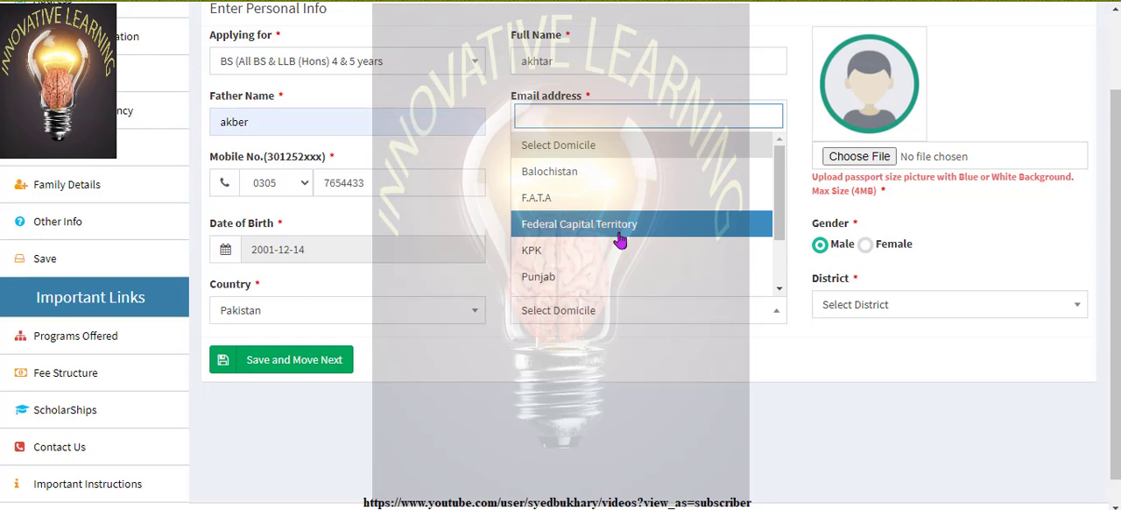
Choose Punjab as the domicile and Chakwal as the district
{"action": "type", "text": "p"}
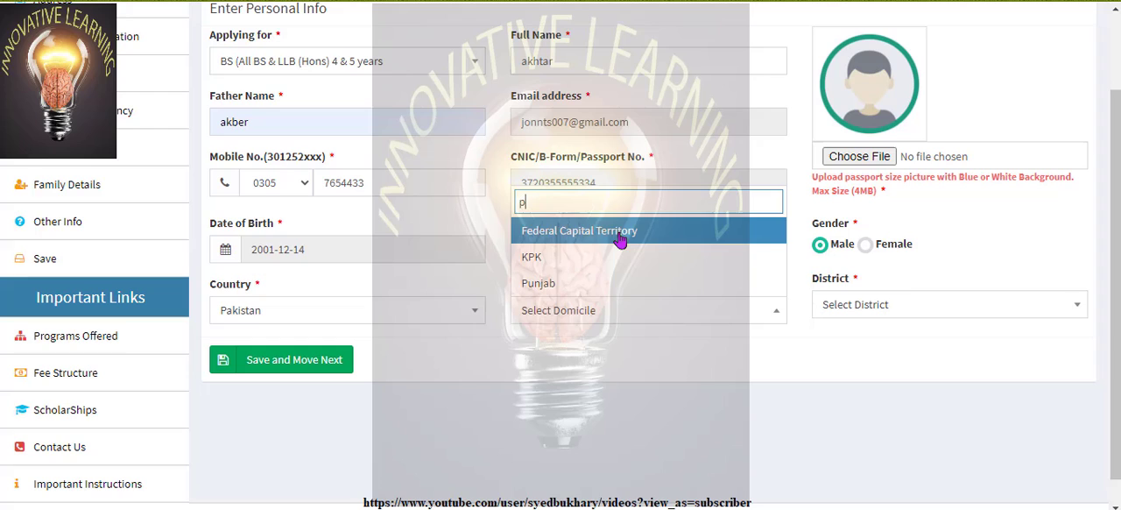
{"action": "left_click", "coordinate": [591, 282]}
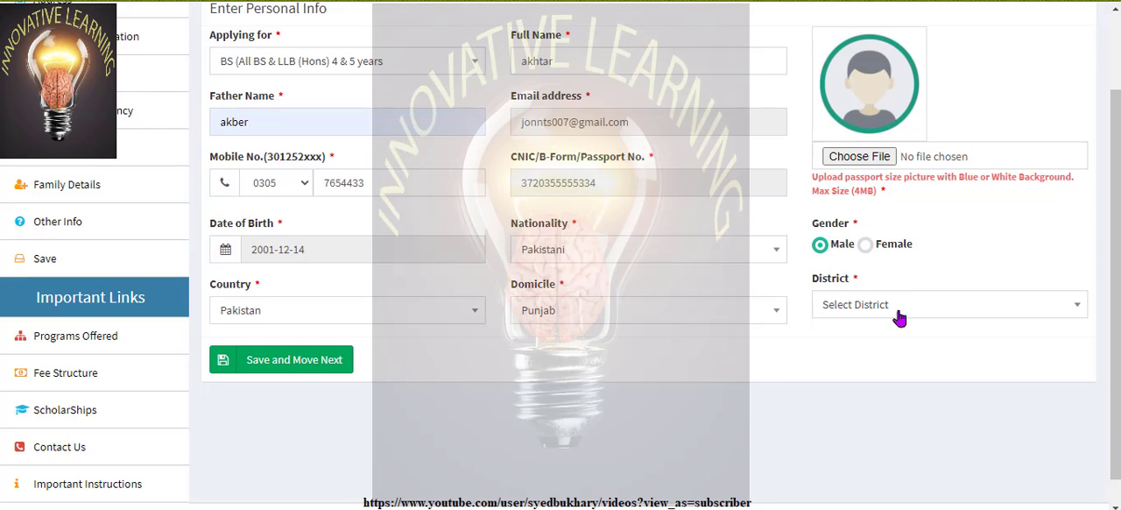
{"action": "left_click", "coordinate": [1056, 305]}
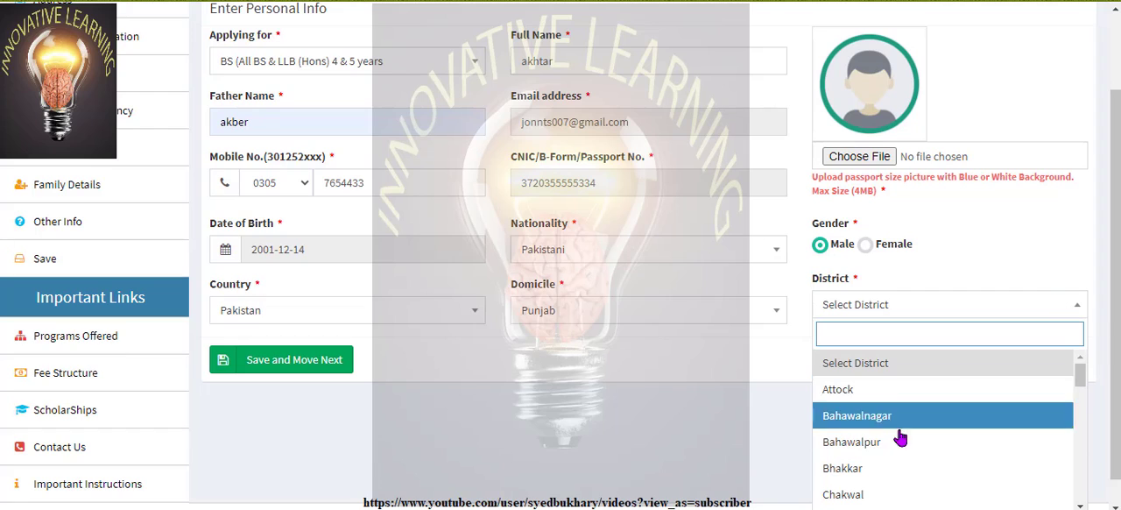
{"action": "left_click", "coordinate": [882, 492]}
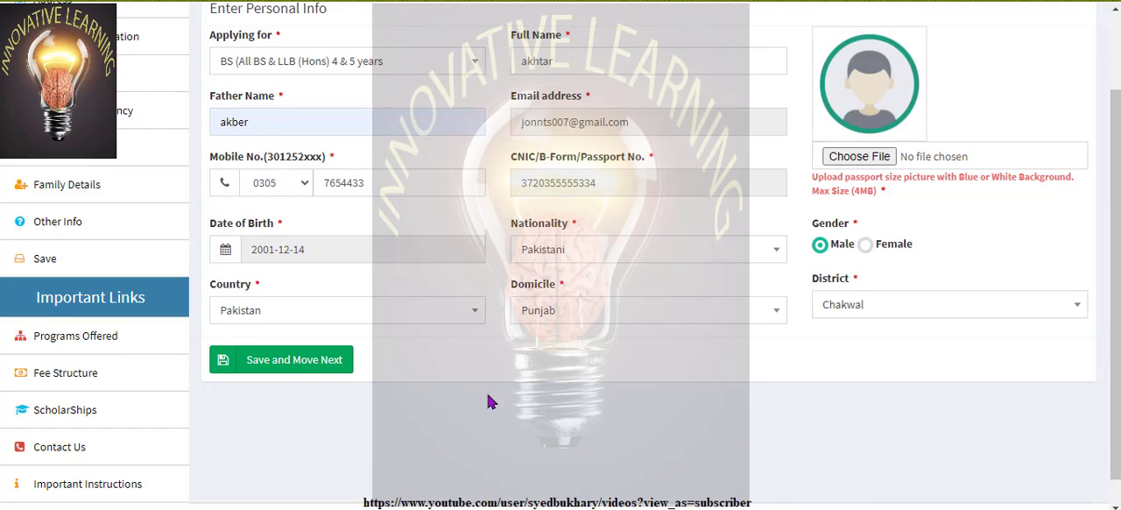
Upload 1.jpg as the applicant's passport-size picture, and save the personal info to move on to the address form
{"action": "left_click", "coordinate": [306, 362]}
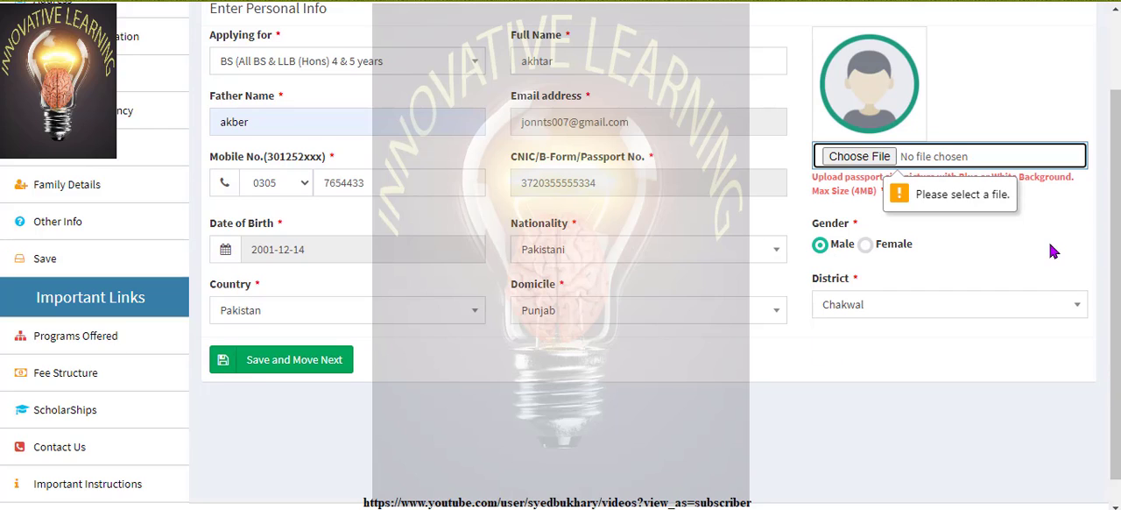
{"action": "left_click", "coordinate": [880, 157]}
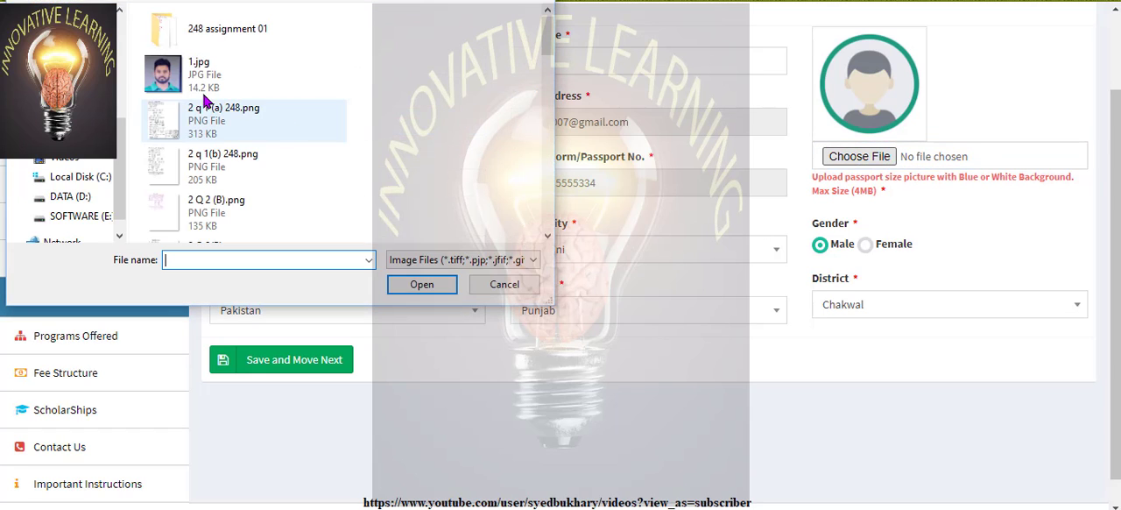
{"action": "left_click", "coordinate": [200, 81]}
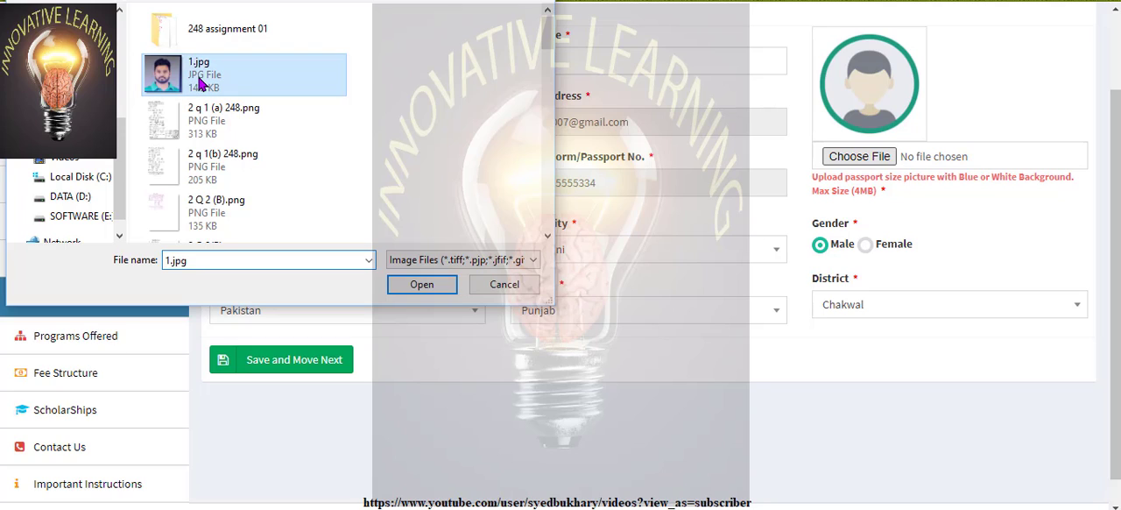
{"action": "double_click", "coordinate": [269, 74]}
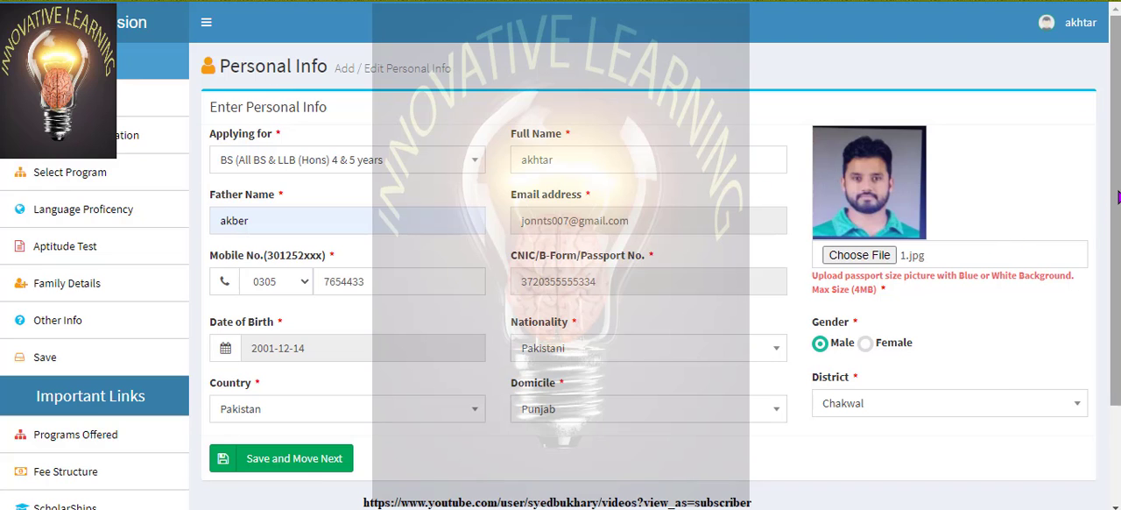
{"action": "left_click_drag", "start_coordinate": [1117, 196], "coordinate": [1117, 255]}
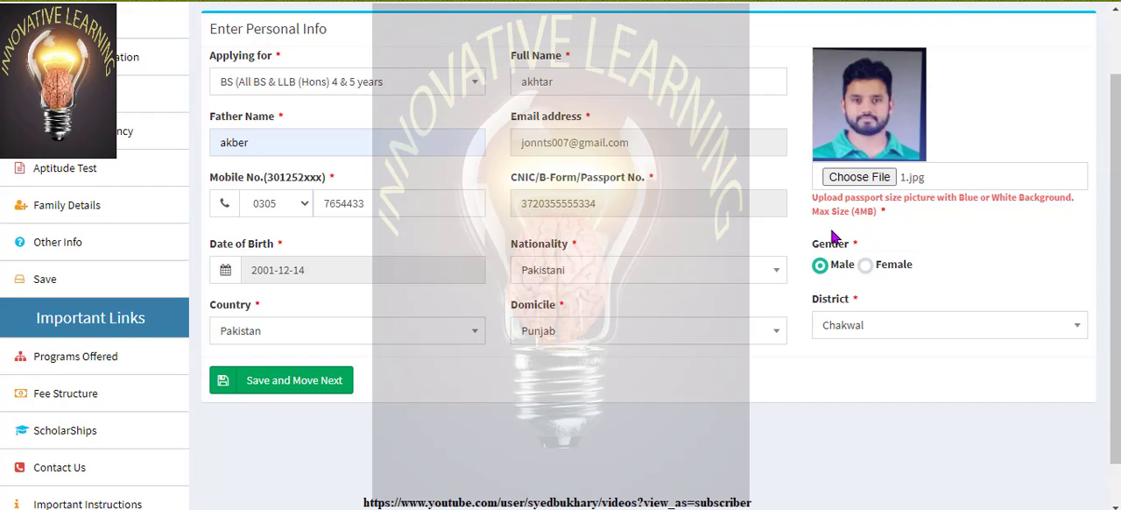
{"action": "left_click", "coordinate": [317, 383]}
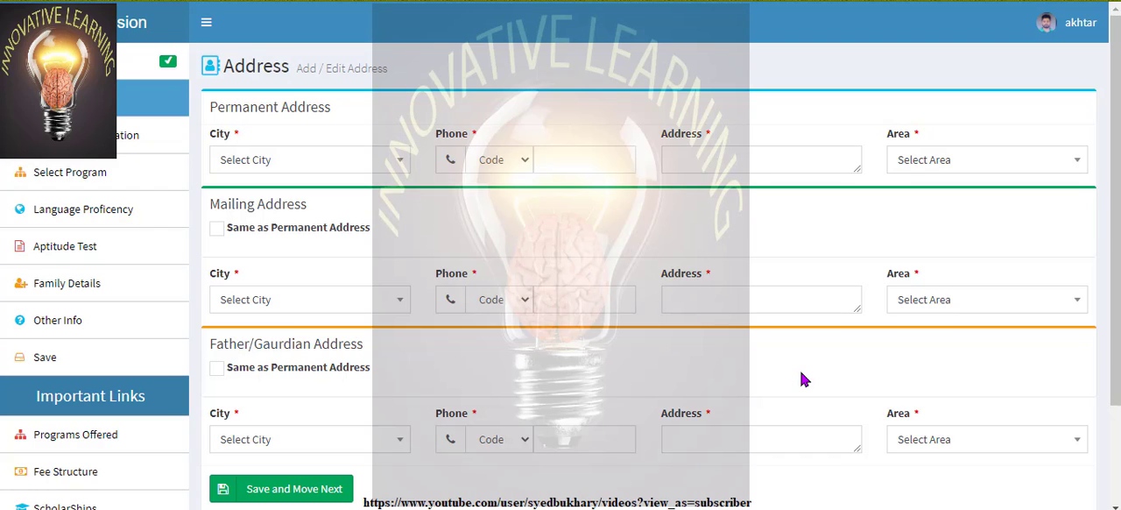
Set the city of the permanent address to Islamabad by searching for "isla"
{"action": "left_click", "coordinate": [406, 162]}
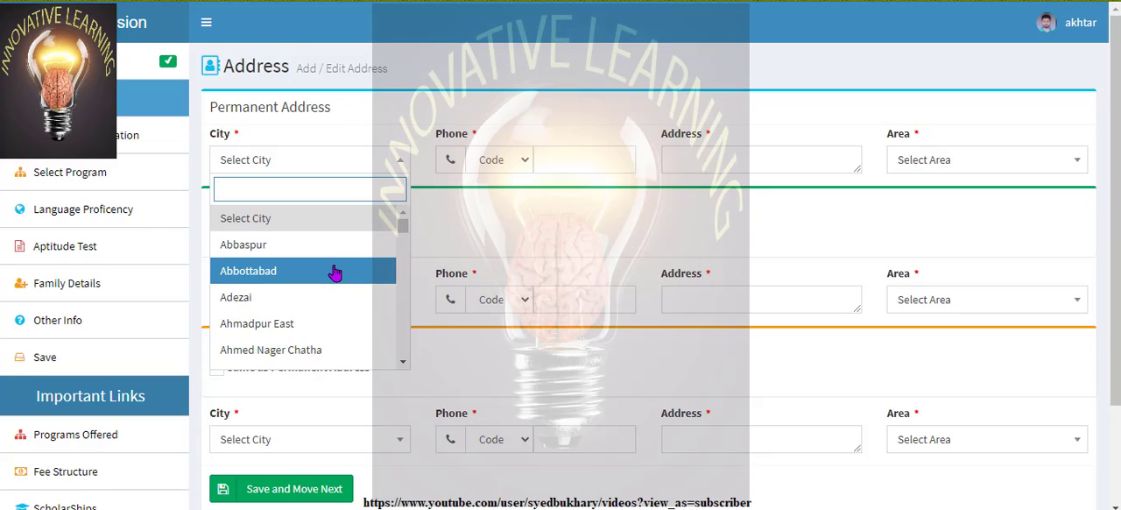
{"action": "type", "text": "is"}
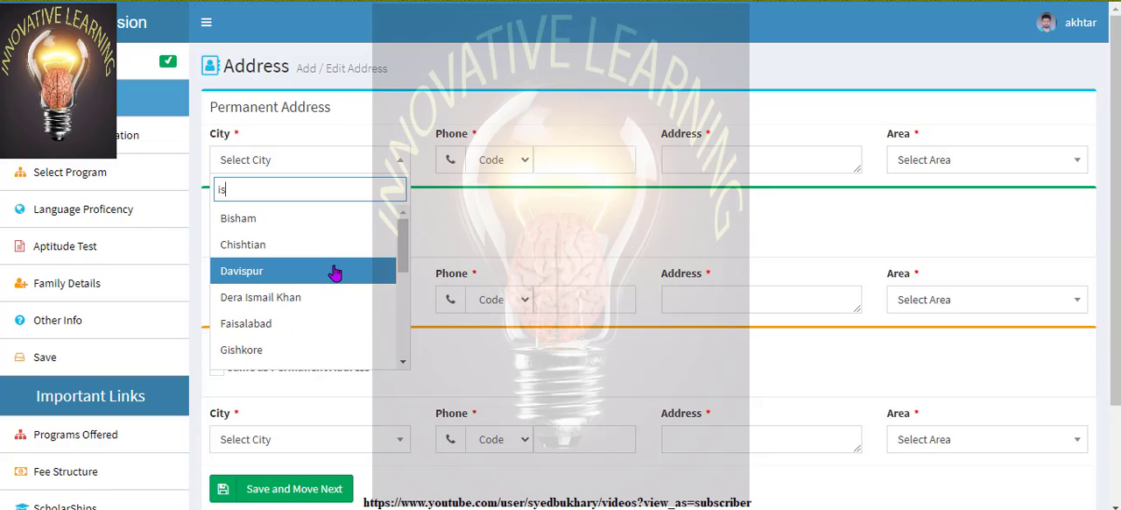
{"action": "type", "text": "la"}
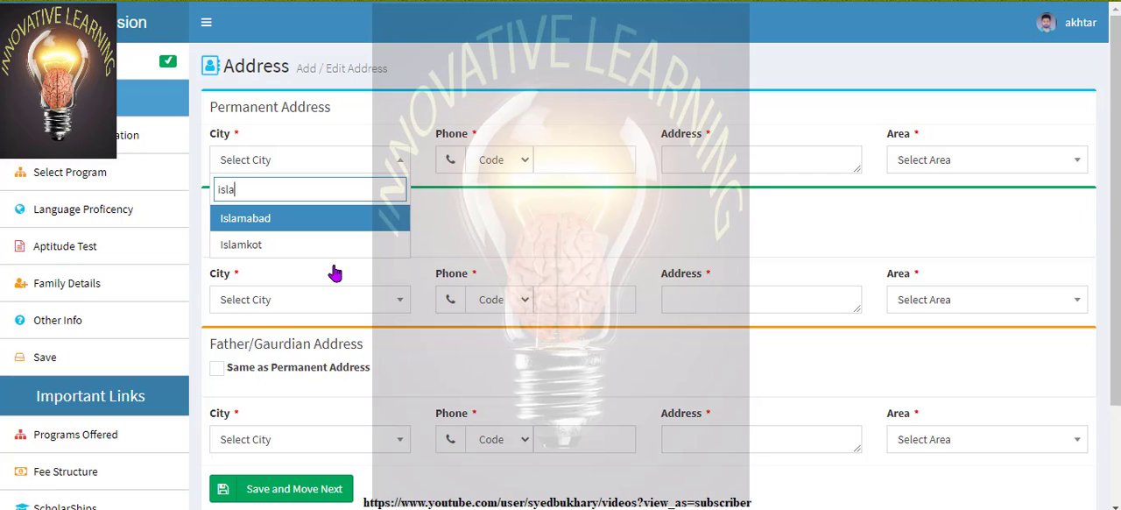
{"action": "left_click", "coordinate": [336, 221]}
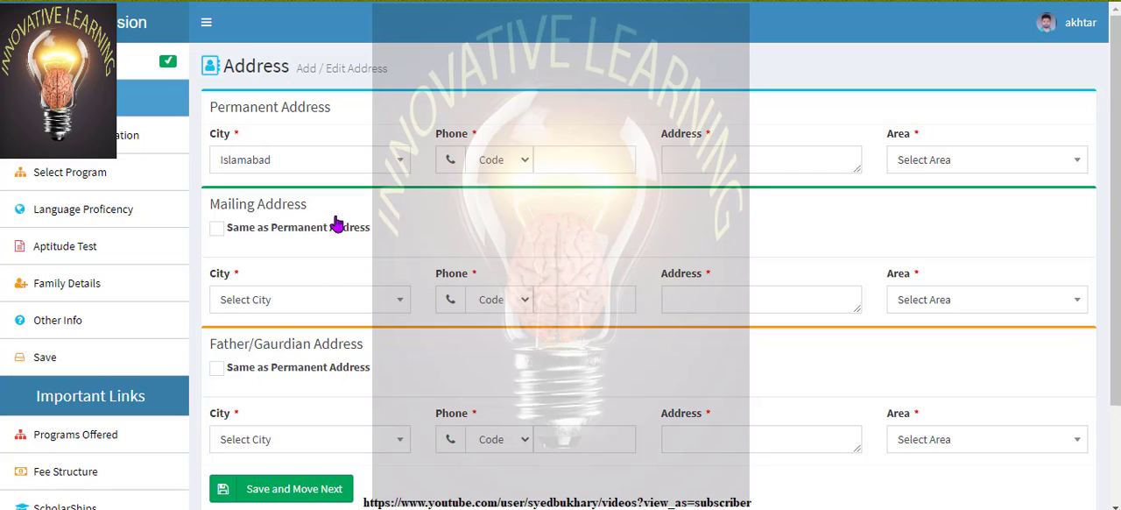
Choose the phone code and enter the phone number for the permanent address
{"action": "left_click", "coordinate": [525, 167]}
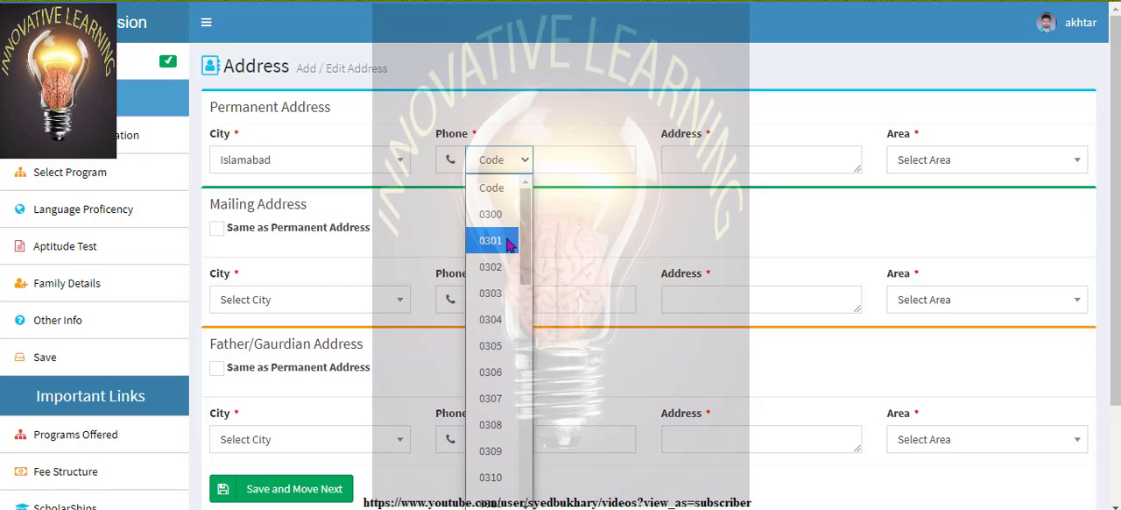
{"action": "left_click", "coordinate": [508, 240]}
{"action": "left_click", "coordinate": [604, 160]}
{"action": "type", "text": "6"}
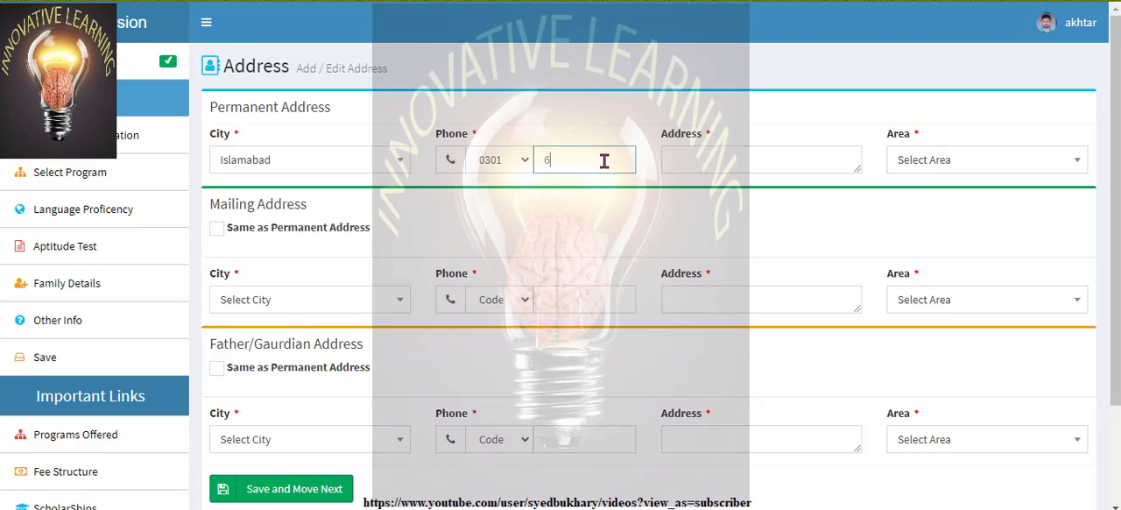
{"action": "type", "text": "543233"}
Enter the house and street address for the permanent address, and set its area to Urban
{"action": "left_click", "coordinate": [747, 159]}
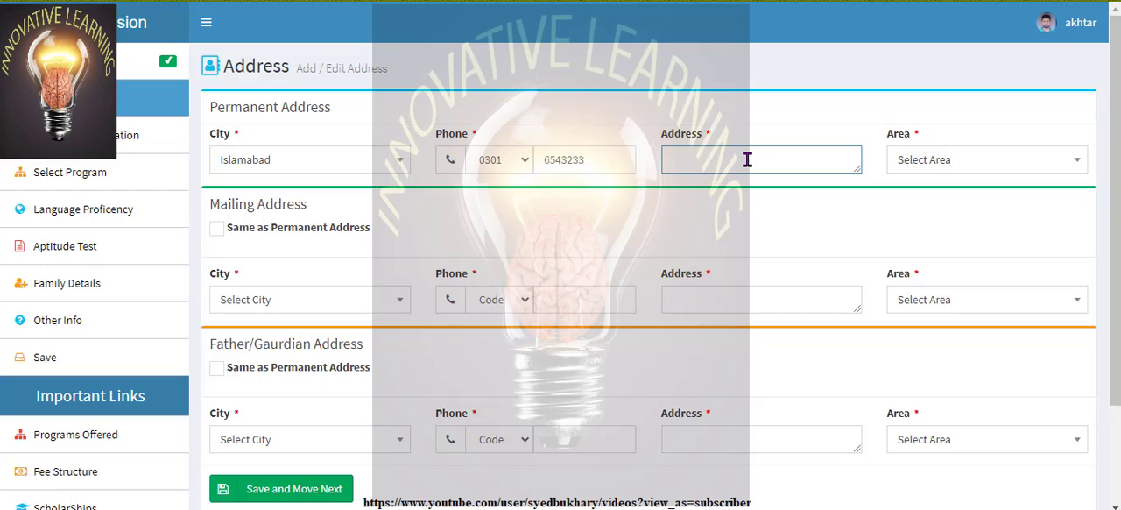
{"action": "left_click", "coordinate": [1063, 162]}
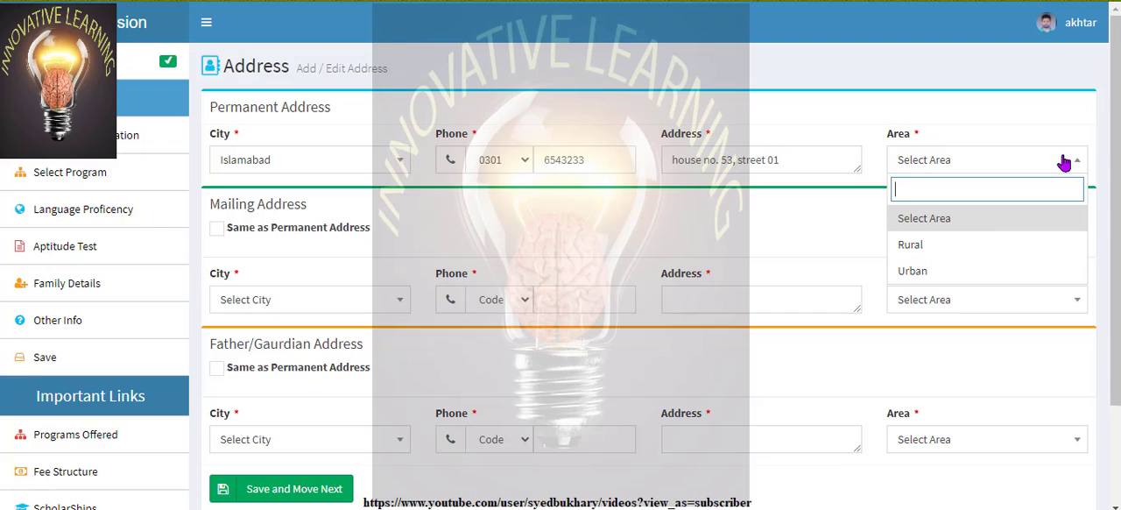
{"action": "left_click", "coordinate": [971, 277]}
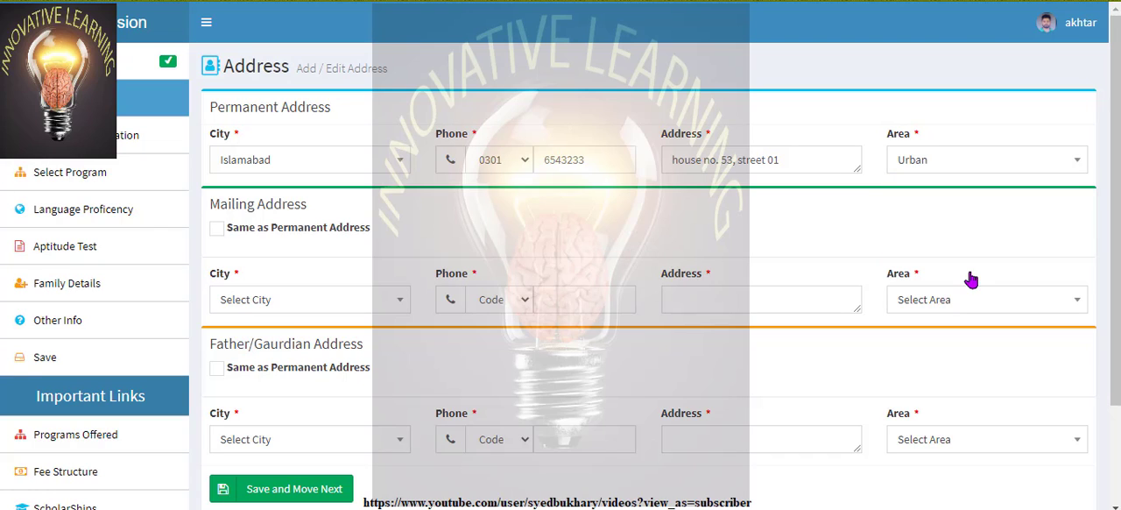
Mark the mailing and father/guardian addresses as same as the permanent address, and save to move on to the previous qualifications
{"action": "left_click", "coordinate": [216, 232]}
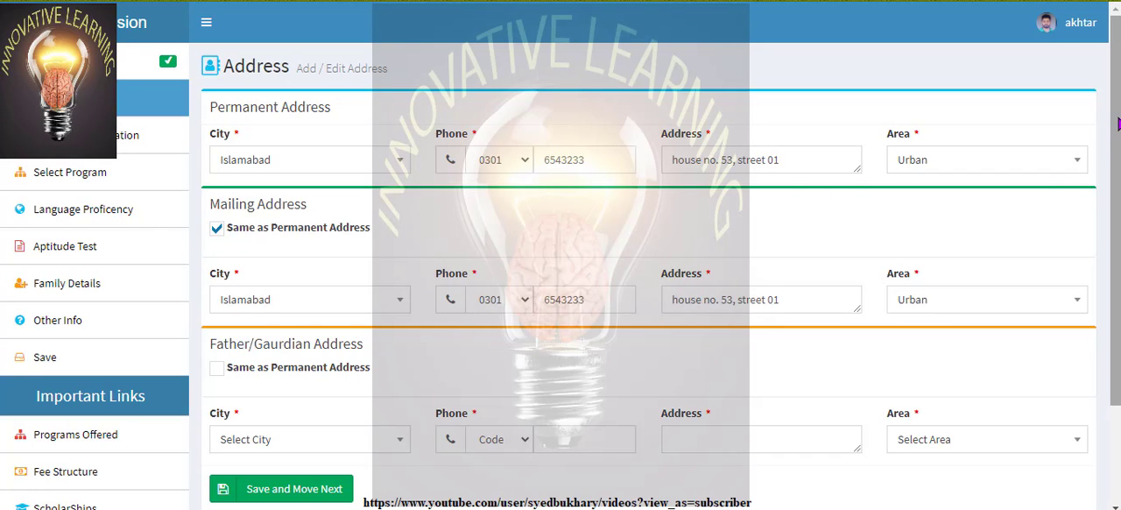
{"action": "scroll", "coordinate": [1118, 125], "scroll_direction": "down", "scroll_amount": 1}
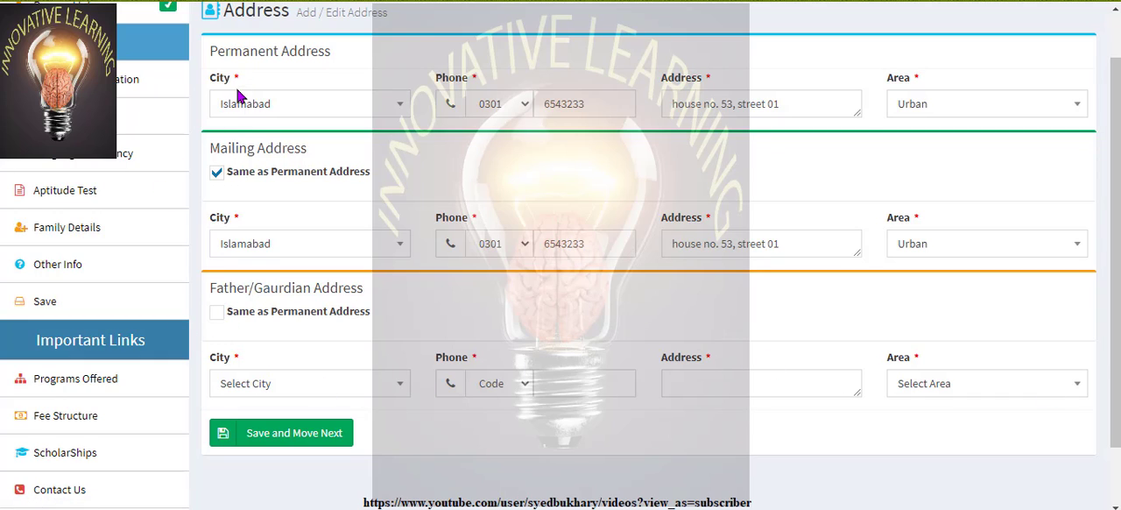
{"action": "left_click", "coordinate": [217, 313]}
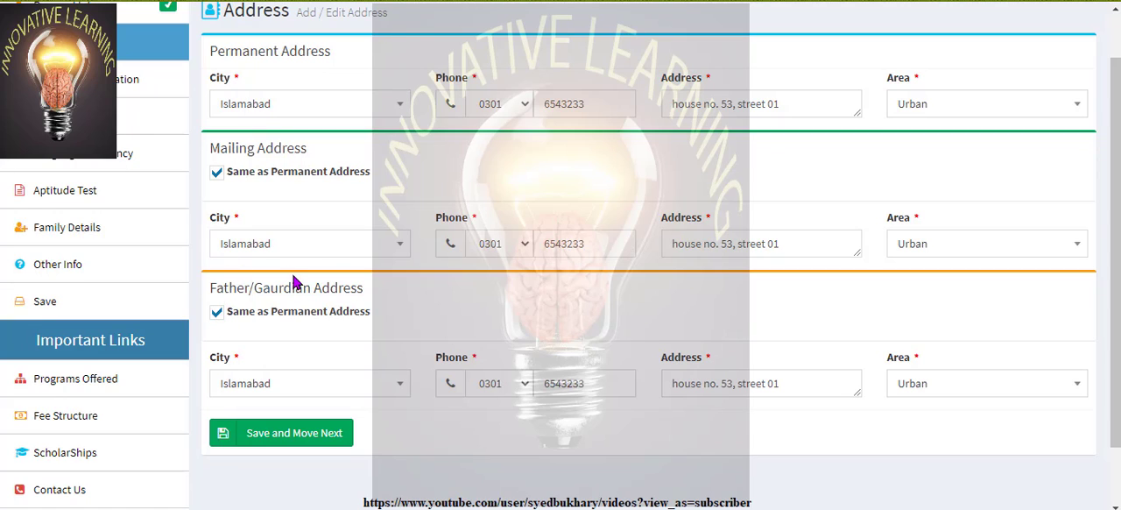
{"action": "left_click", "coordinate": [301, 440]}
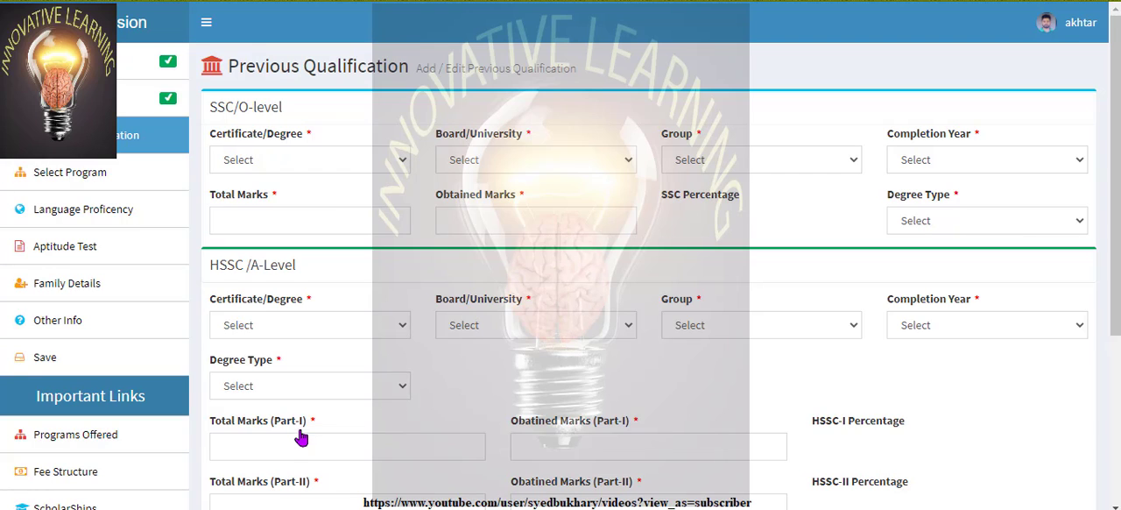
Set the SSC/O-level certificate to SSC and its board to Federal BISE Board
{"action": "left_click", "coordinate": [403, 161]}
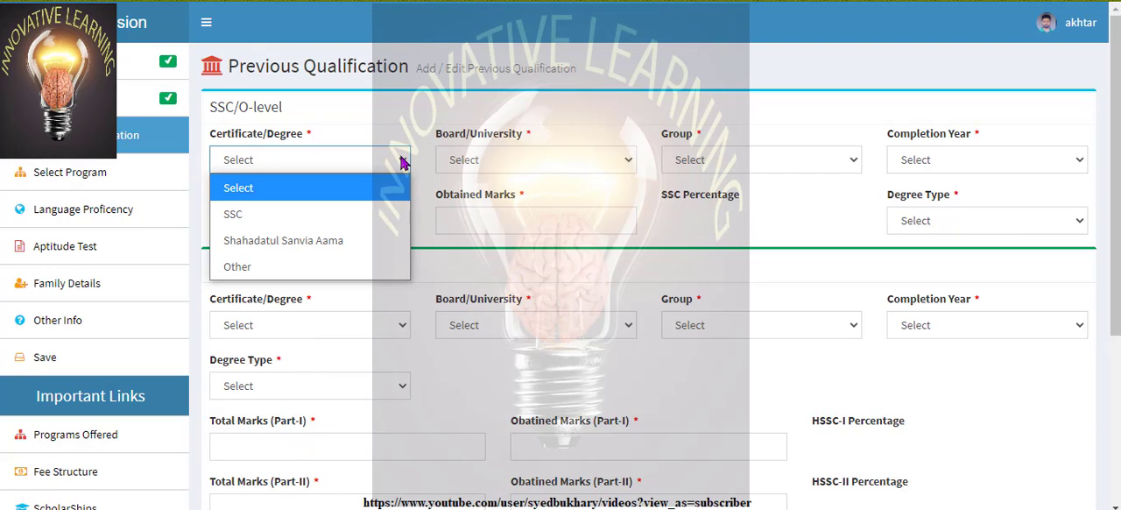
{"action": "left_click", "coordinate": [371, 216]}
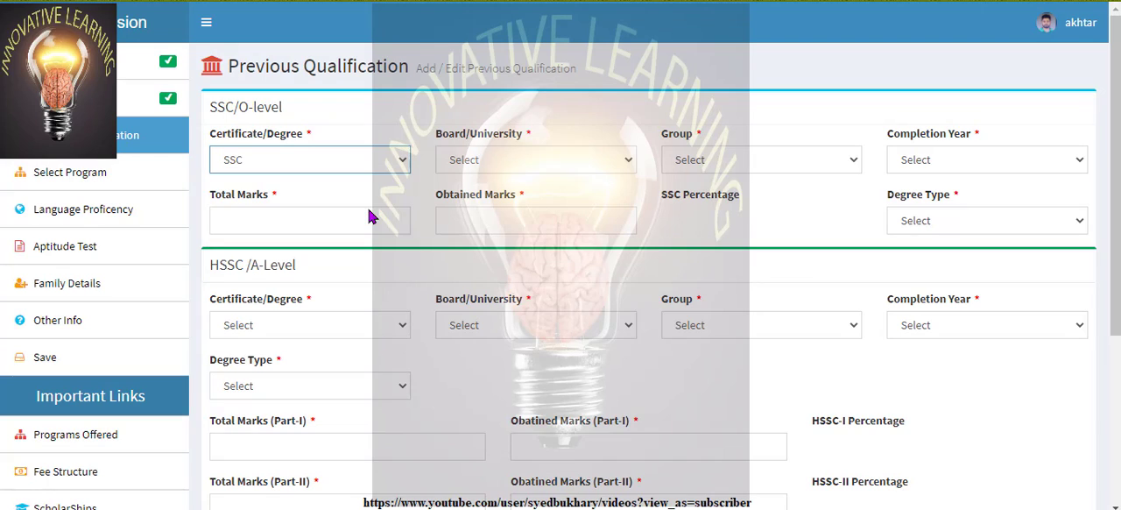
{"action": "left_click", "coordinate": [625, 162]}
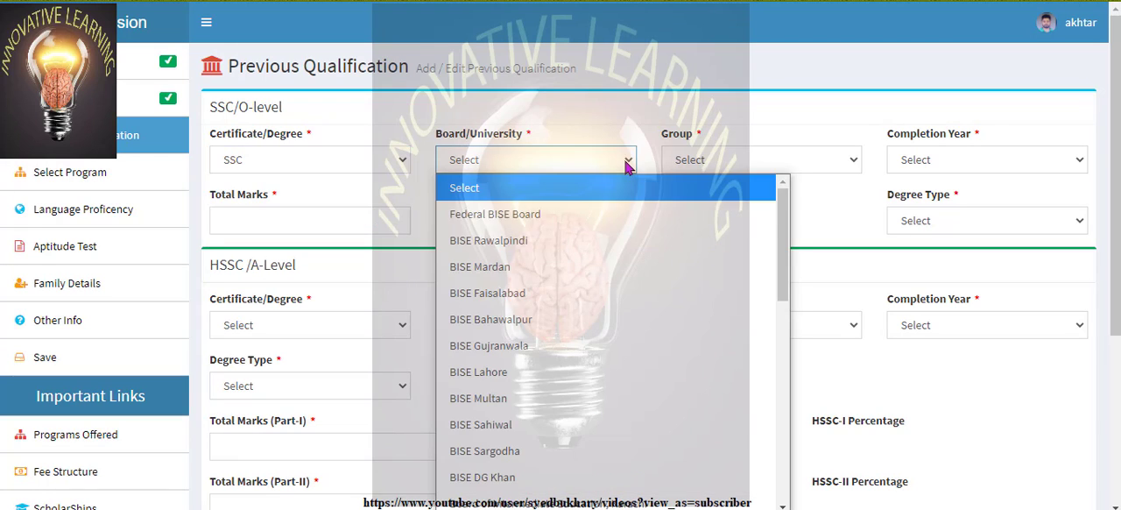
{"action": "left_click", "coordinate": [631, 216]}
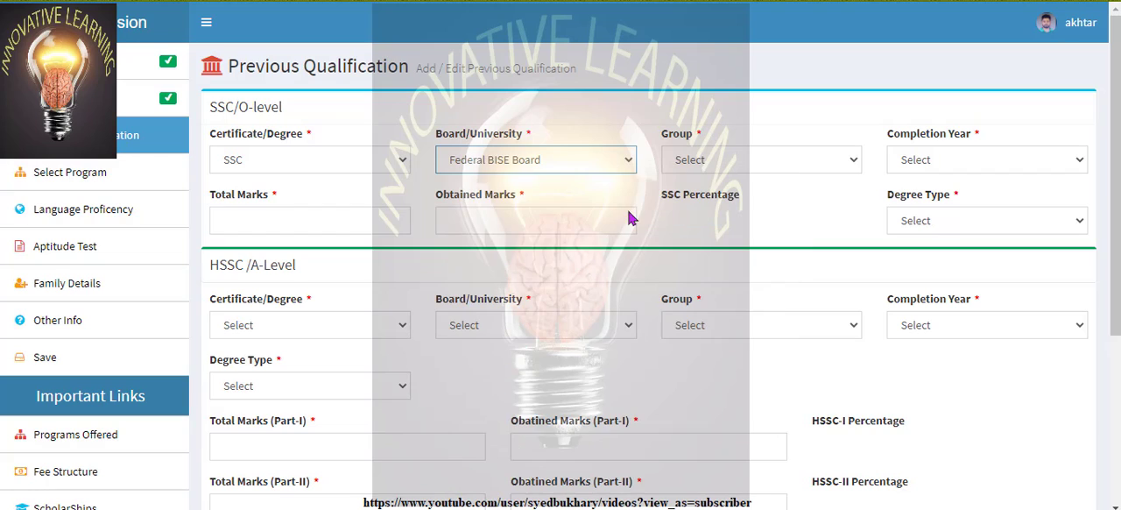
Set the SSC/O-level group to Science and the completion year to 2015
{"action": "left_click", "coordinate": [855, 163]}
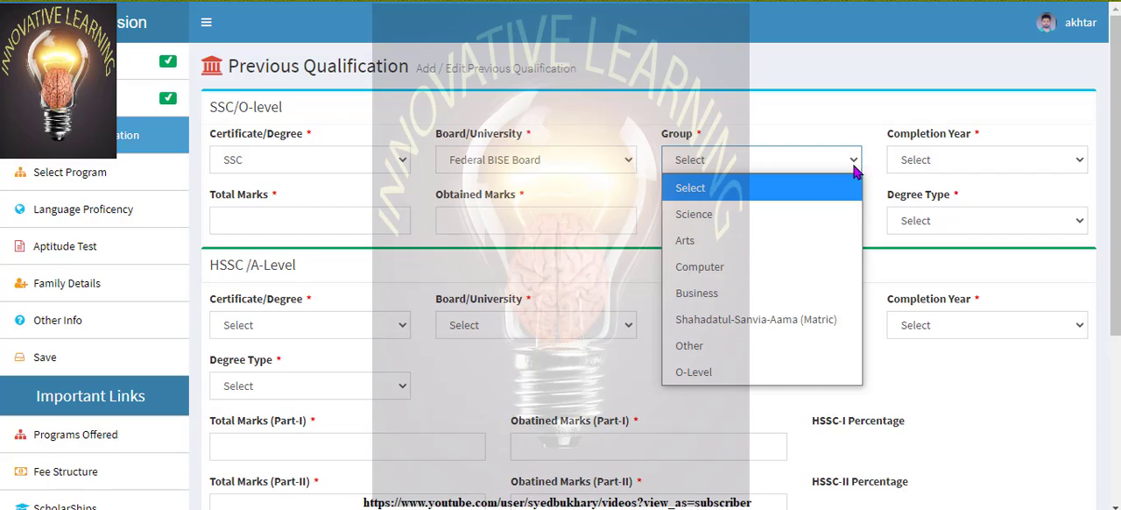
{"action": "left_click", "coordinate": [811, 222]}
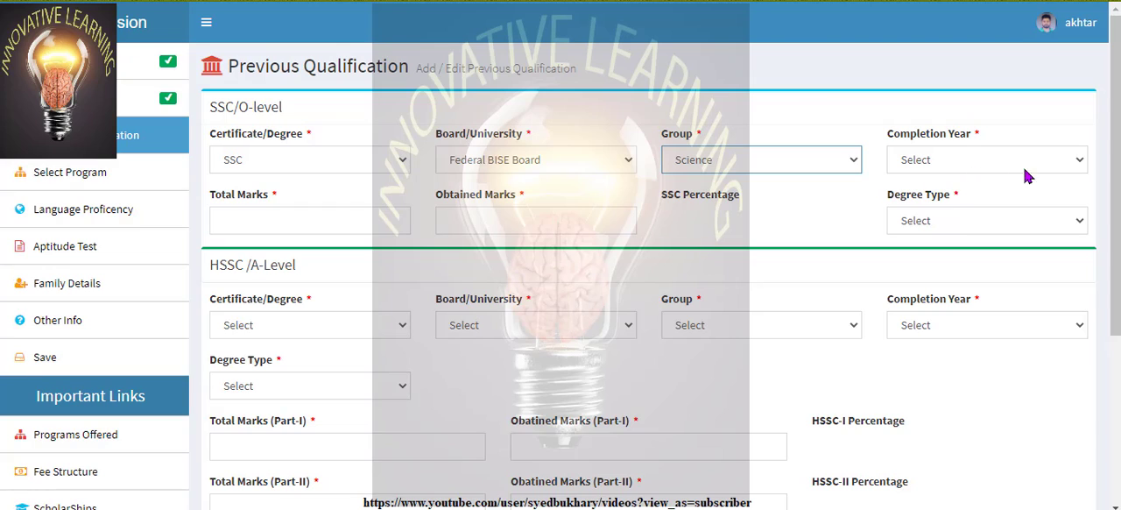
{"action": "left_click", "coordinate": [1083, 164]}
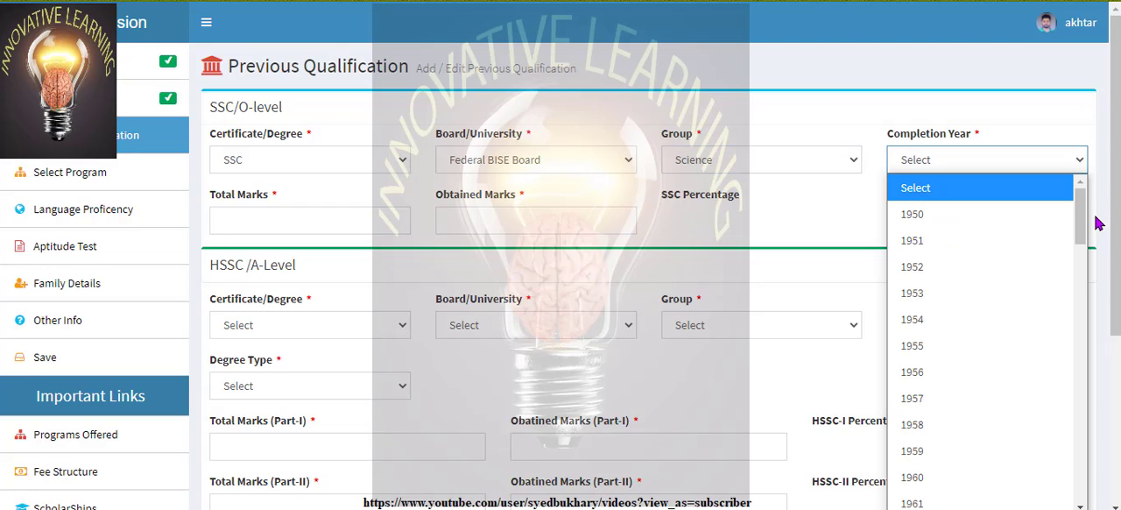
{"action": "left_click_drag", "start_coordinate": [1083, 217], "coordinate": [1082, 466]}
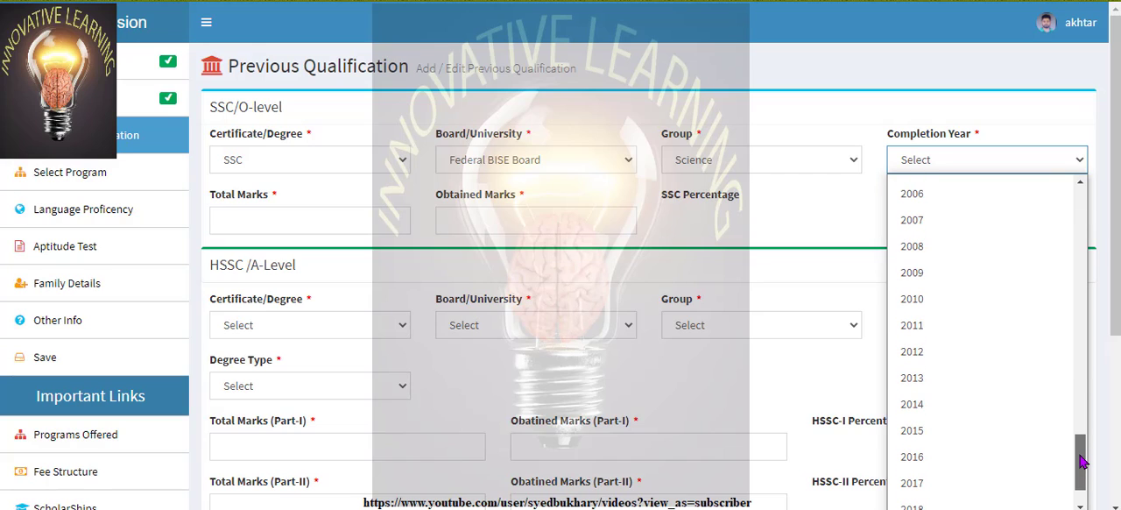
{"action": "left_click", "coordinate": [975, 434]}
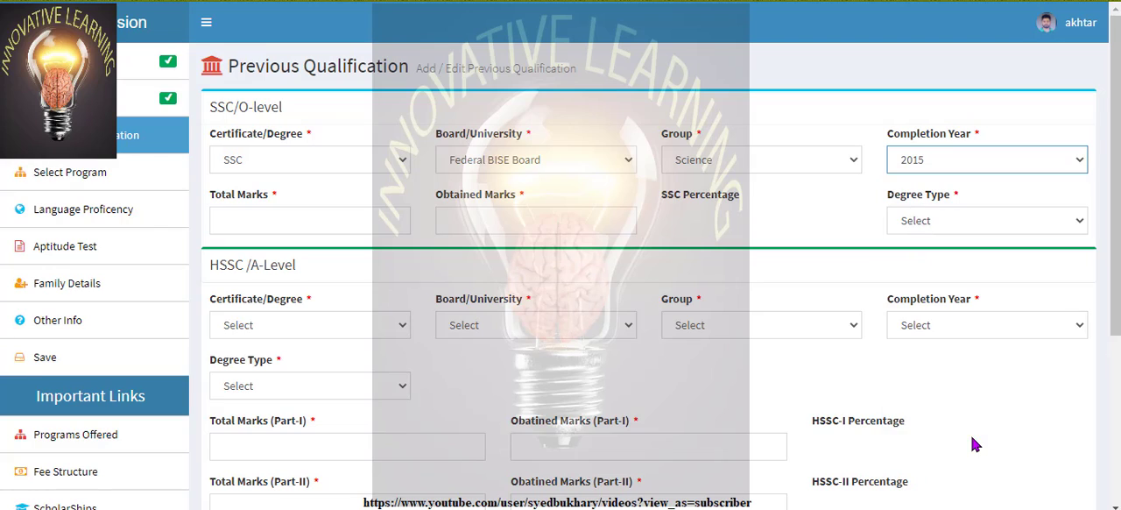
Enter 1100 total marks and 911 obtained marks for the SSC/O-level, and set its degree type to Regular
{"action": "left_click", "coordinate": [308, 213]}
{"action": "type", "text": "1100"}
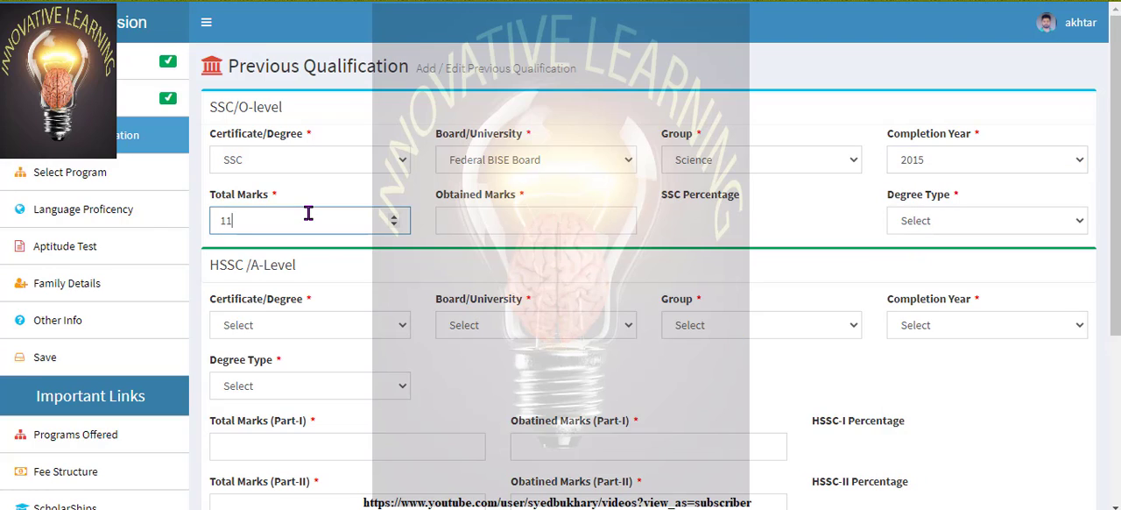
{"action": "left_click", "coordinate": [551, 218]}
{"action": "type", "text": "9"}
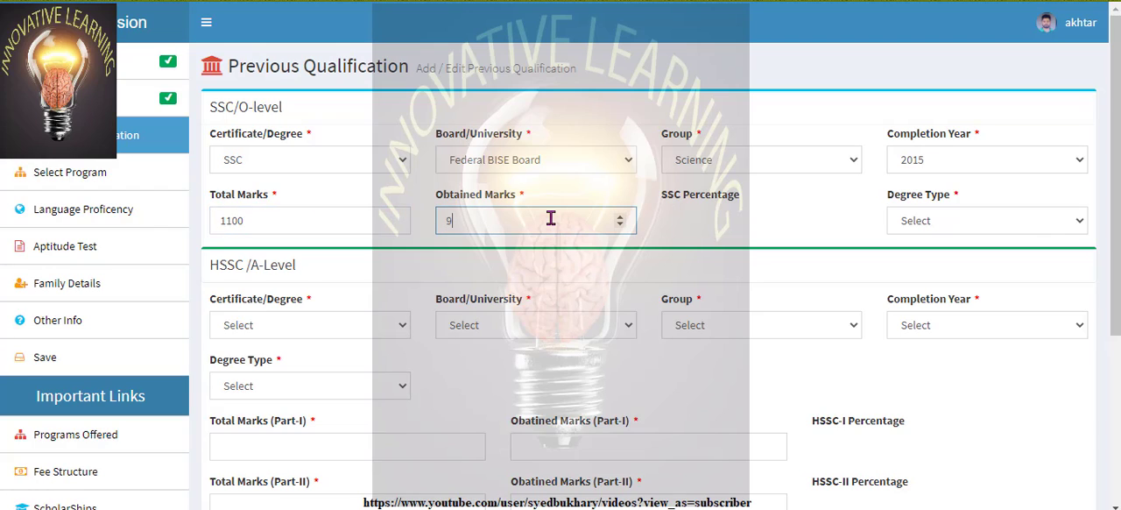
{"action": "type", "text": "11"}
{"action": "left_click", "coordinate": [759, 220]}
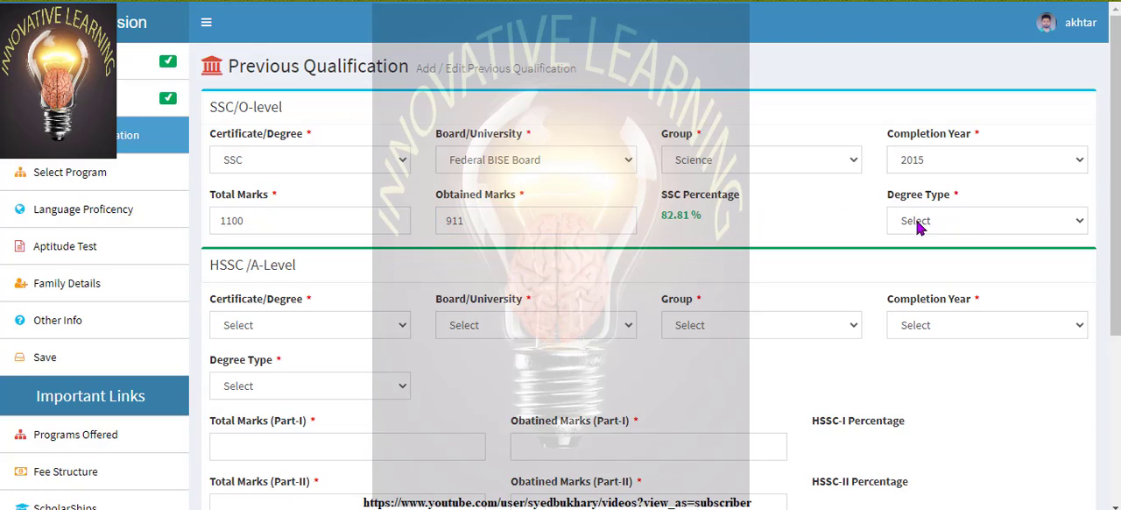
{"action": "left_click", "coordinate": [1012, 224]}
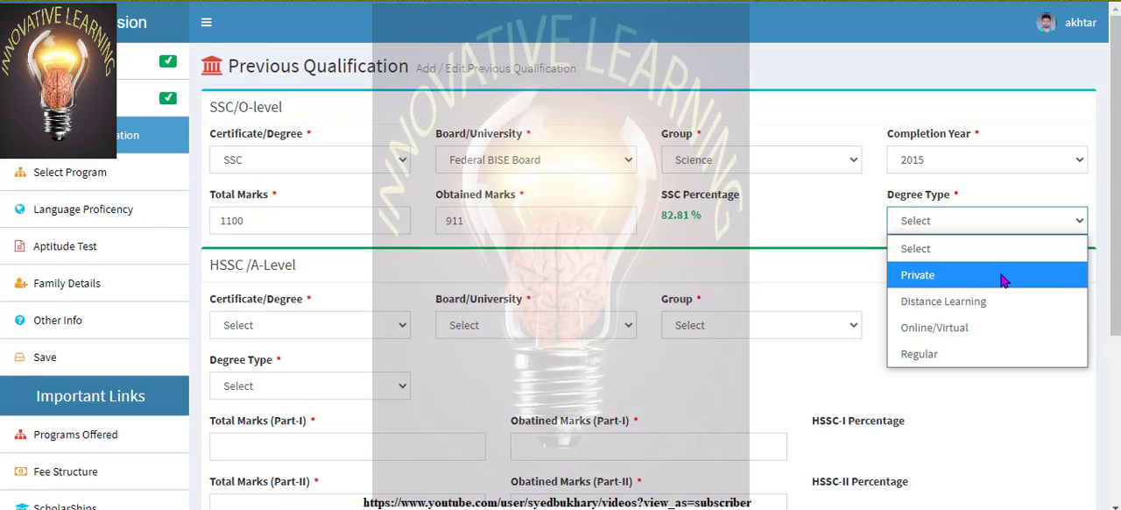
{"action": "left_click", "coordinate": [981, 355]}
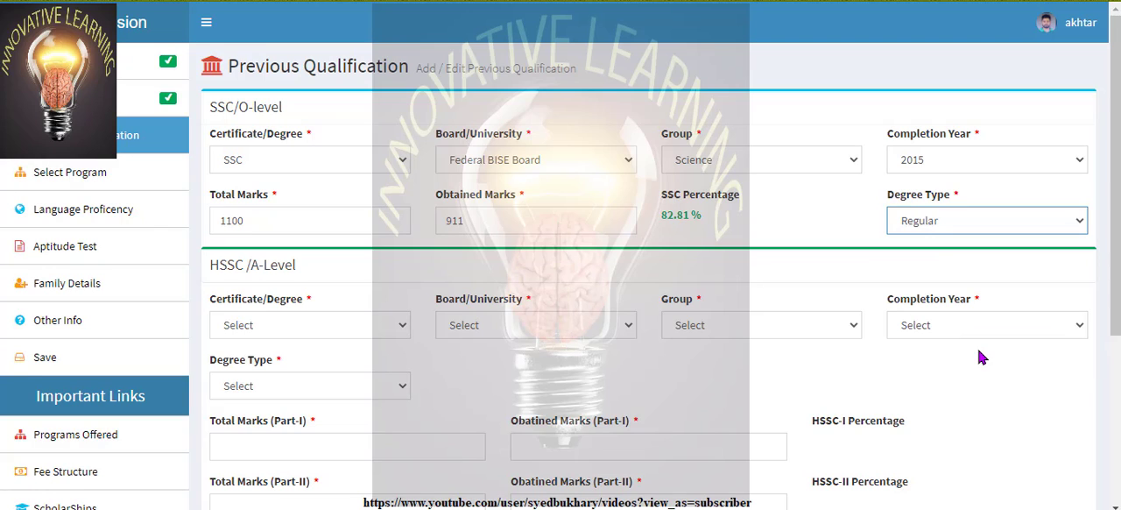
Set the HSSC/A-Level certificate to HSSC and its board to Federal BISE Board
{"action": "left_click", "coordinate": [400, 327]}
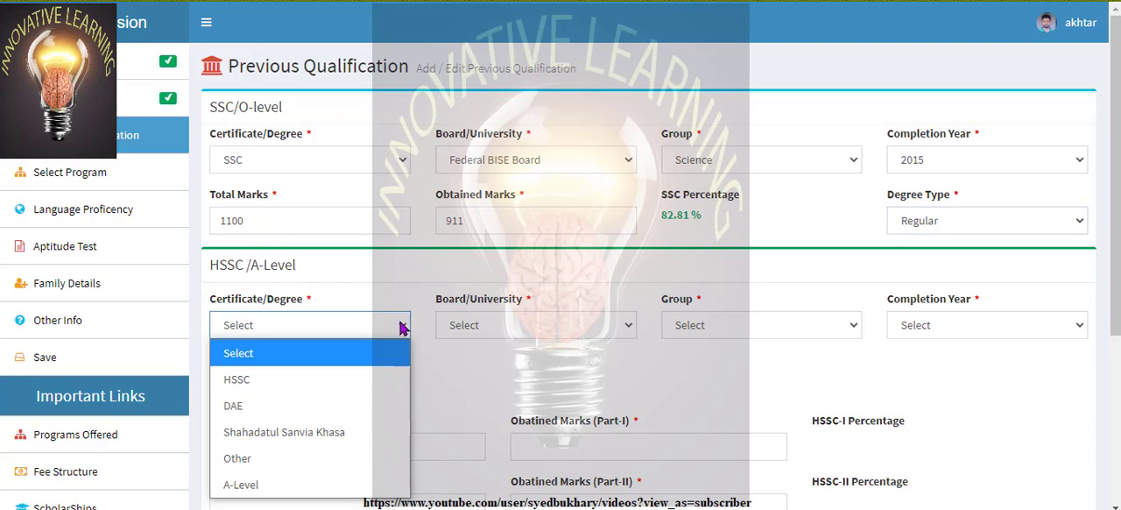
{"action": "left_click", "coordinate": [356, 375]}
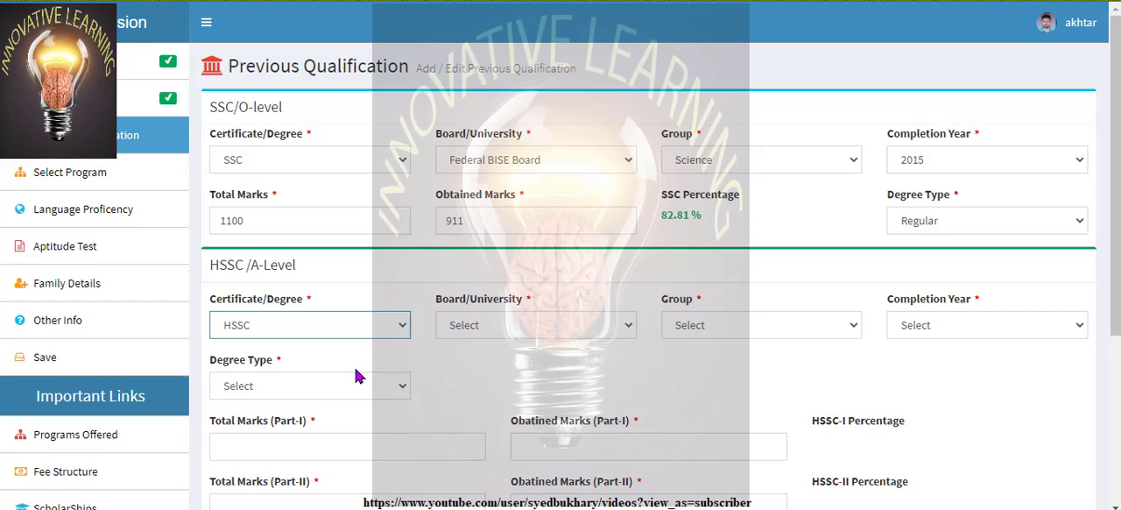
{"action": "left_click", "coordinate": [632, 326]}
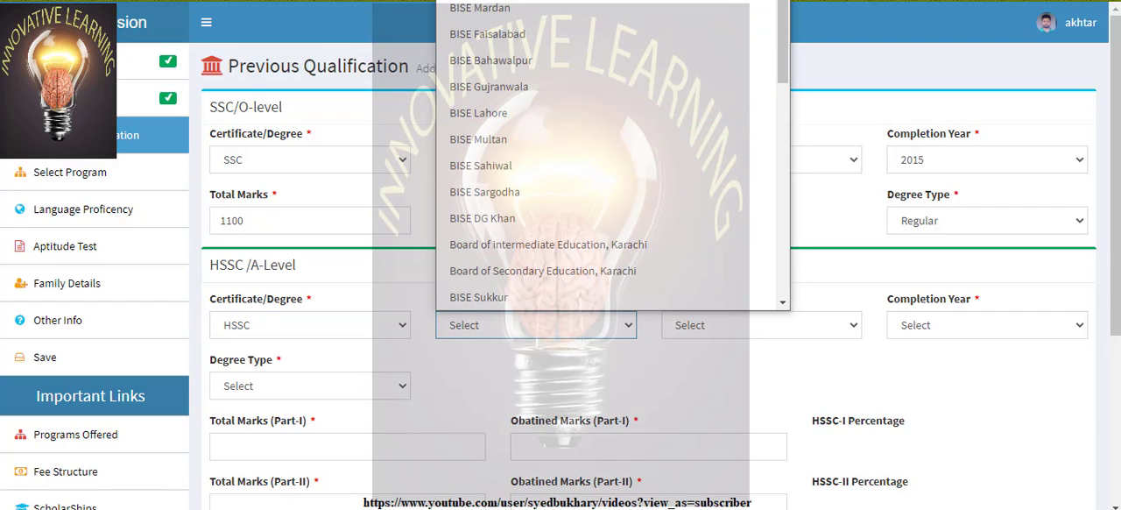
{"action": "left_click", "coordinate": [561, 1]}
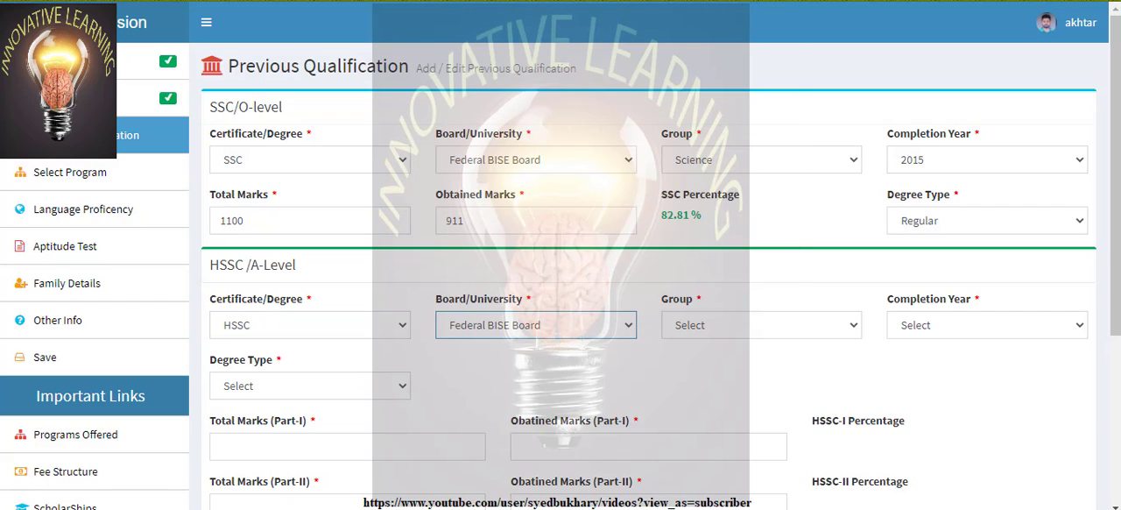
Set the HSSC/A-Level group to Pre-Engineering and the completion year to 2019
{"action": "left_click", "coordinate": [846, 329]}
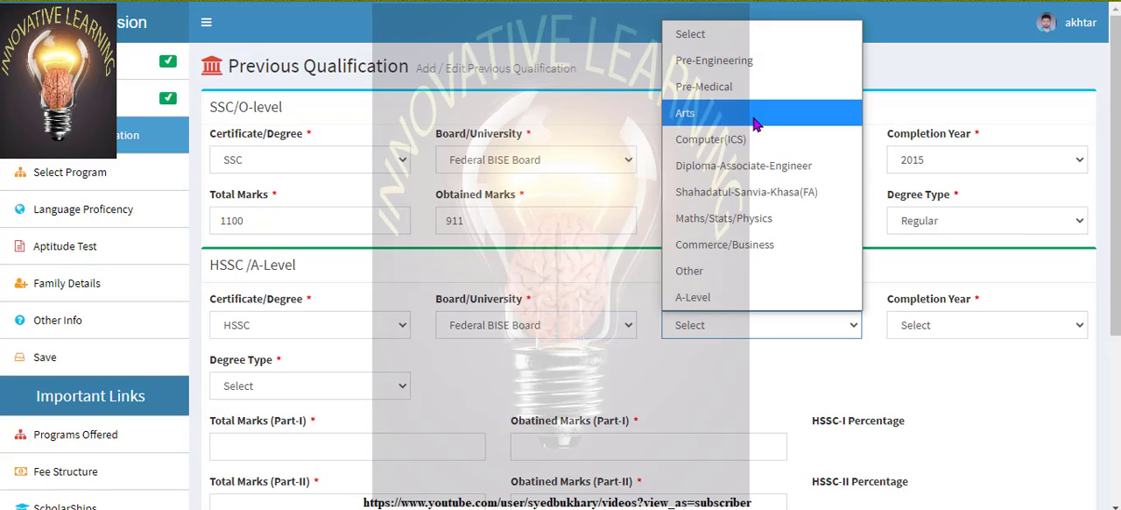
{"action": "left_click", "coordinate": [774, 78]}
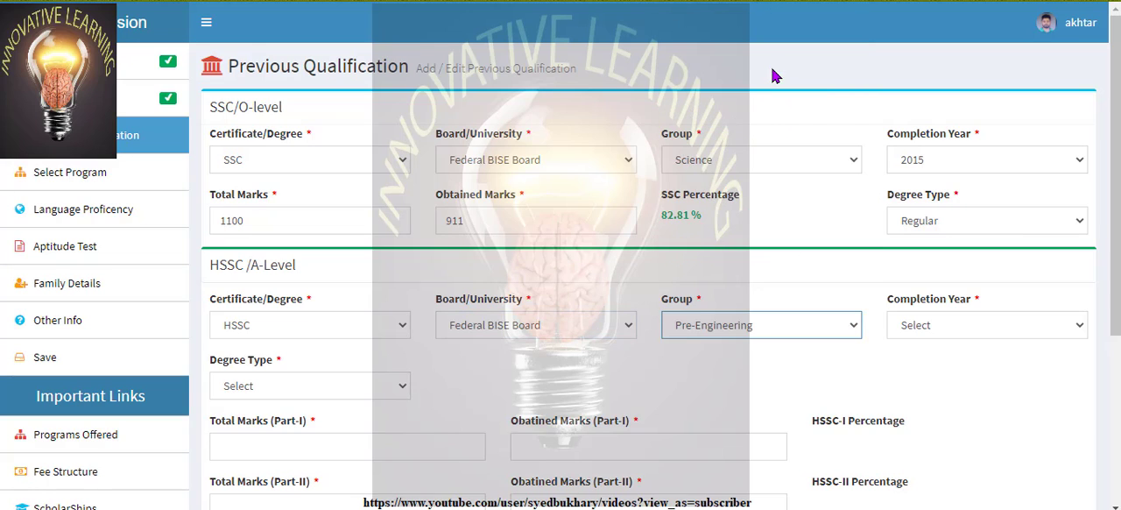
{"action": "left_click", "coordinate": [1079, 329]}
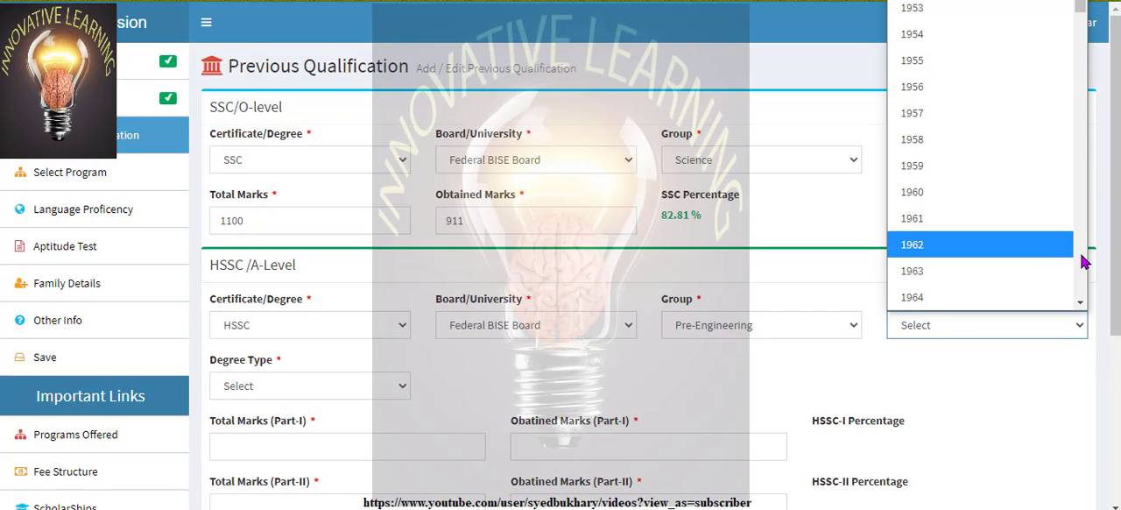
{"action": "scroll", "coordinate": [1082, 261], "scroll_direction": "down", "scroll_amount": 8}
{"action": "scroll", "coordinate": [1083, 261], "scroll_direction": "down", "scroll_amount": 8}
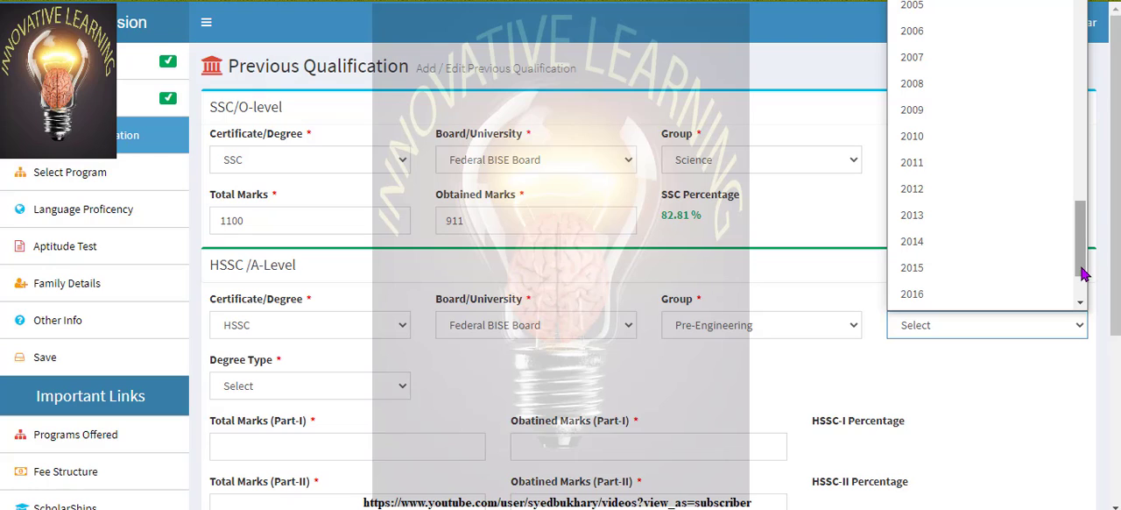
{"action": "scroll", "coordinate": [1082, 300], "scroll_direction": "down", "scroll_amount": 3}
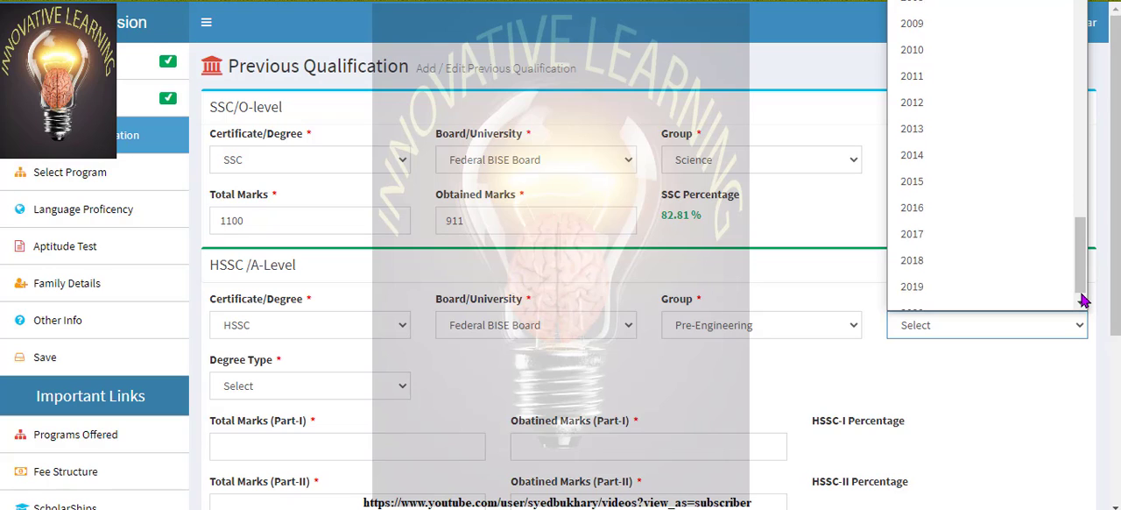
{"action": "left_click", "coordinate": [930, 282]}
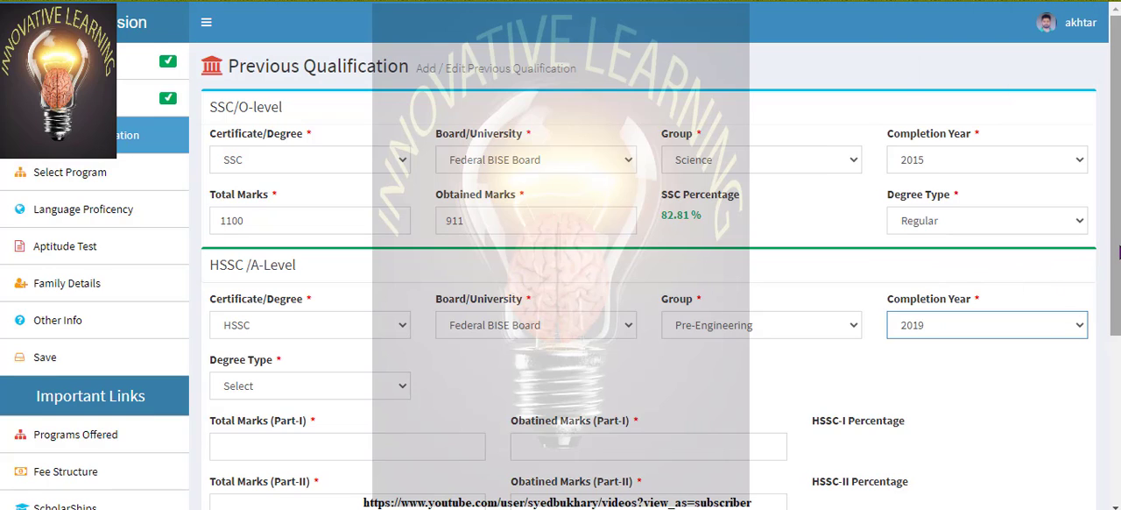
Set the HSSC/A-Level degree type to Regular
{"action": "scroll", "coordinate": [1117, 253], "scroll_direction": "down", "scroll_amount": 1}
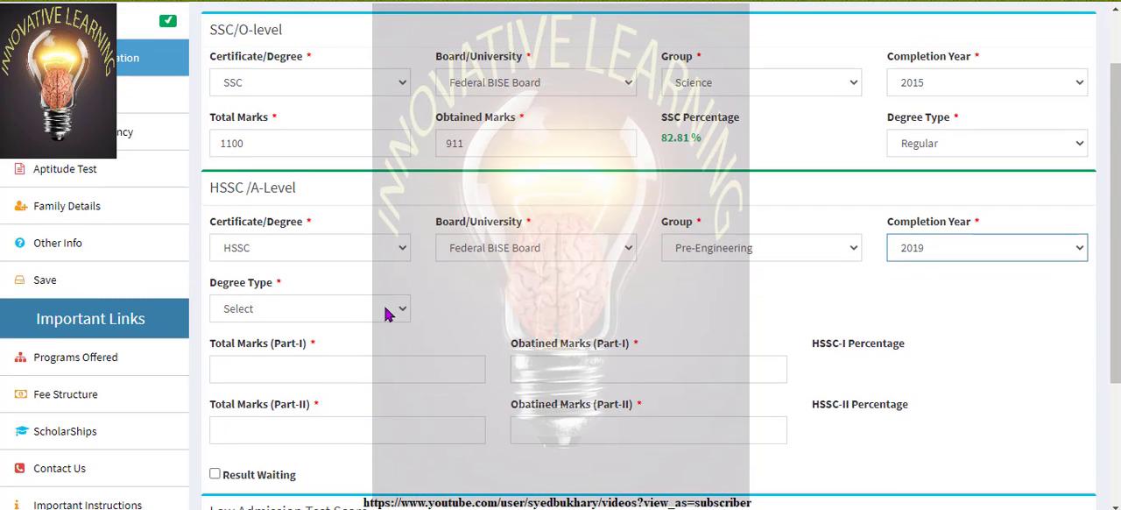
{"action": "left_click", "coordinate": [407, 310]}
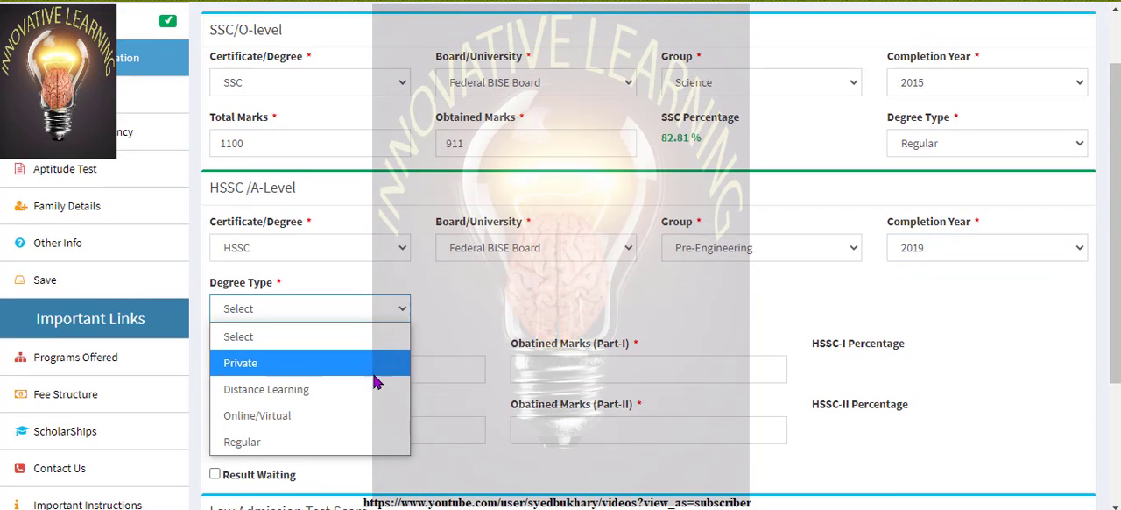
{"action": "left_click", "coordinate": [346, 441]}
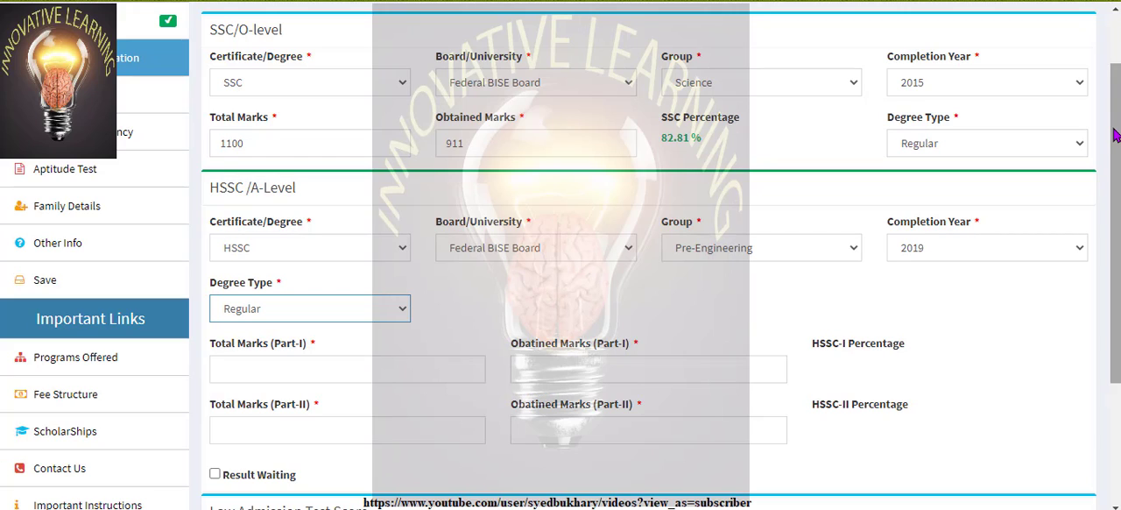
{"action": "scroll", "coordinate": [1115, 134], "scroll_direction": "down", "scroll_amount": 1}
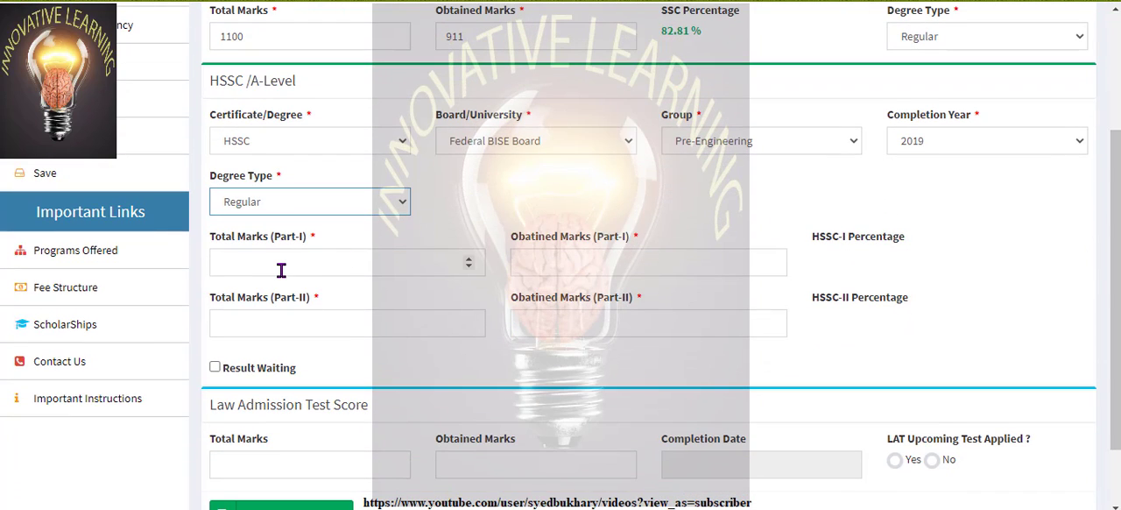
Enter 525 total marks and 477 obtained marks for HSSC Part-I
{"action": "left_click", "coordinate": [310, 264]}
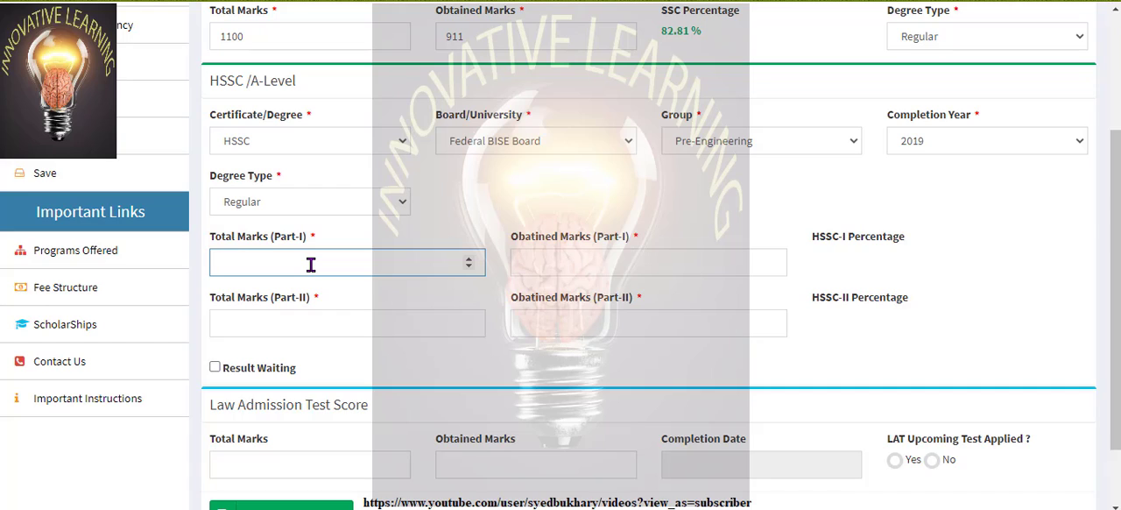
{"action": "type", "text": "525"}
{"action": "left_click", "coordinate": [580, 260]}
{"action": "type", "text": "4"}
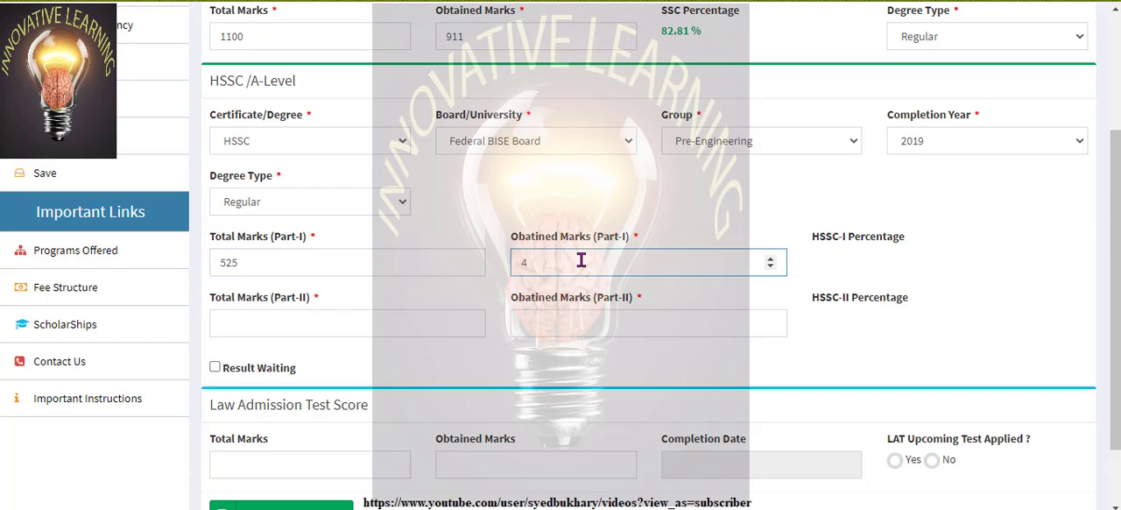
{"action": "type", "text": "77"}
{"action": "left_click", "coordinate": [856, 270]}
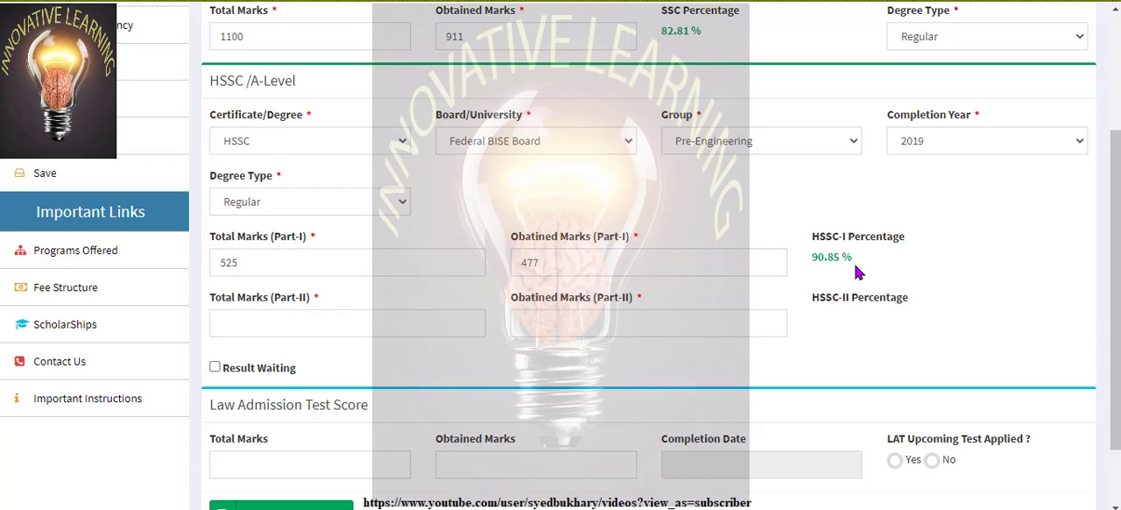
Enter 575 total marks and 500 obtained marks for HSSC Part-II
{"action": "left_click", "coordinate": [336, 324]}
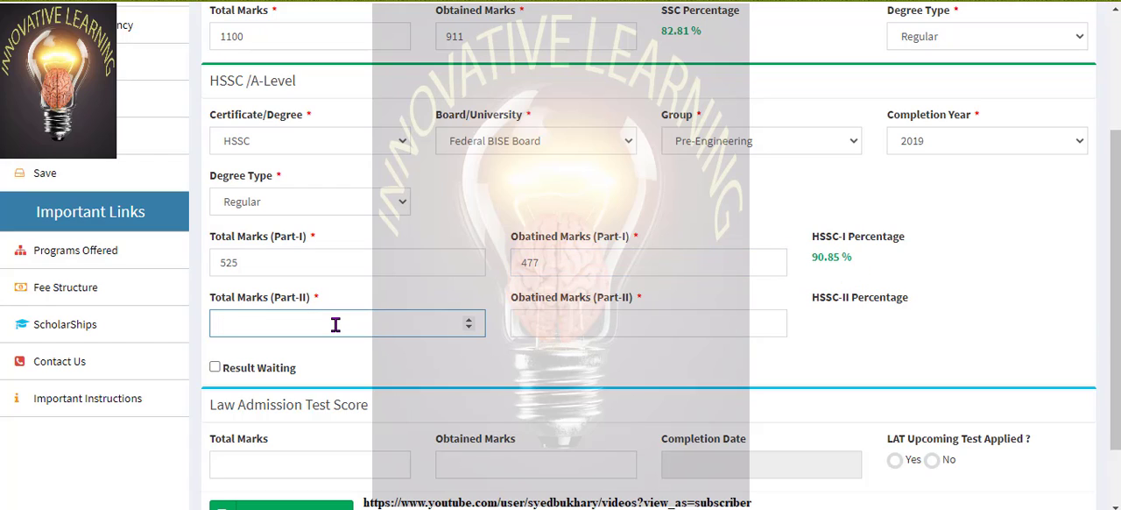
{"action": "type", "text": "575"}
{"action": "left_click", "coordinate": [563, 315]}
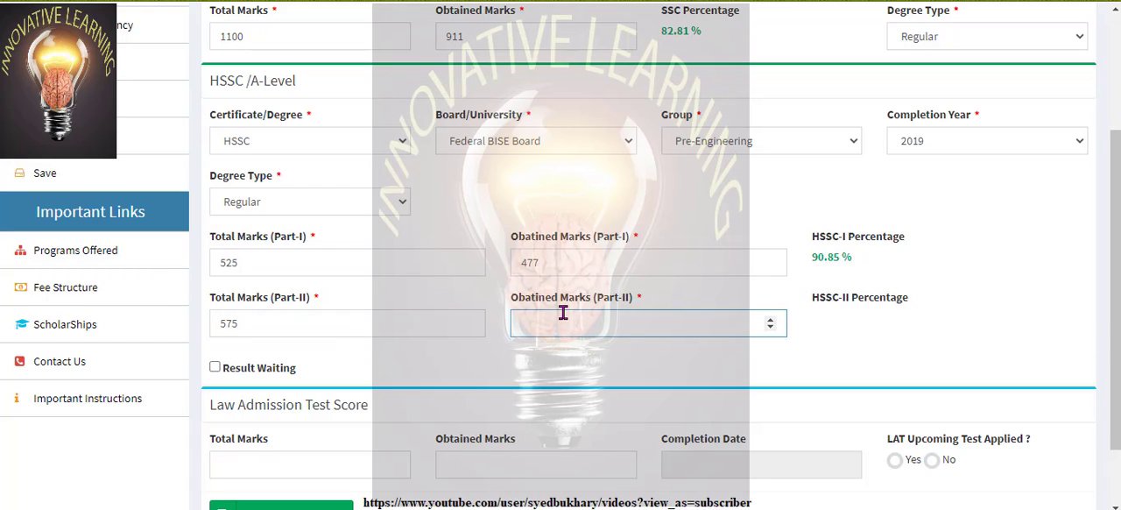
{"action": "type", "text": "500"}
{"action": "left_click", "coordinate": [894, 332]}
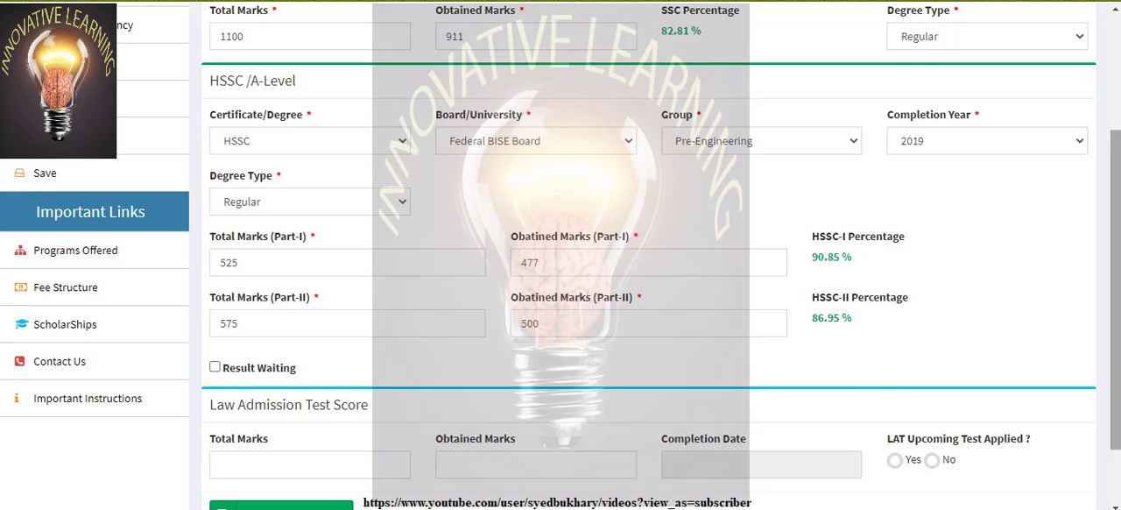
Save the previous qualifications, confirm saving without further review, and continue to program selection
{"action": "scroll", "coordinate": [1116, 173], "scroll_direction": "down", "scroll_amount": 2}
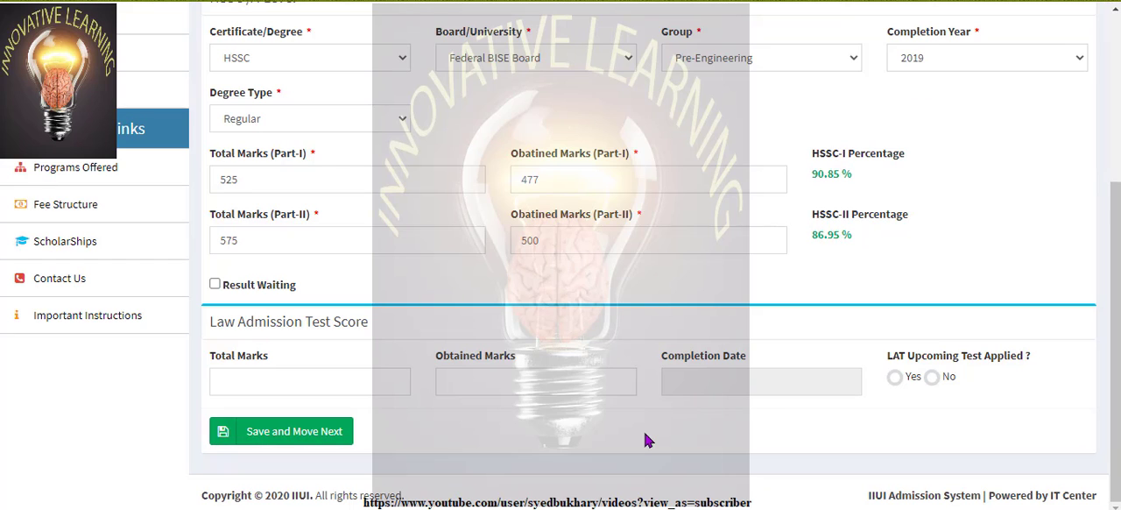
{"action": "left_click", "coordinate": [331, 434]}
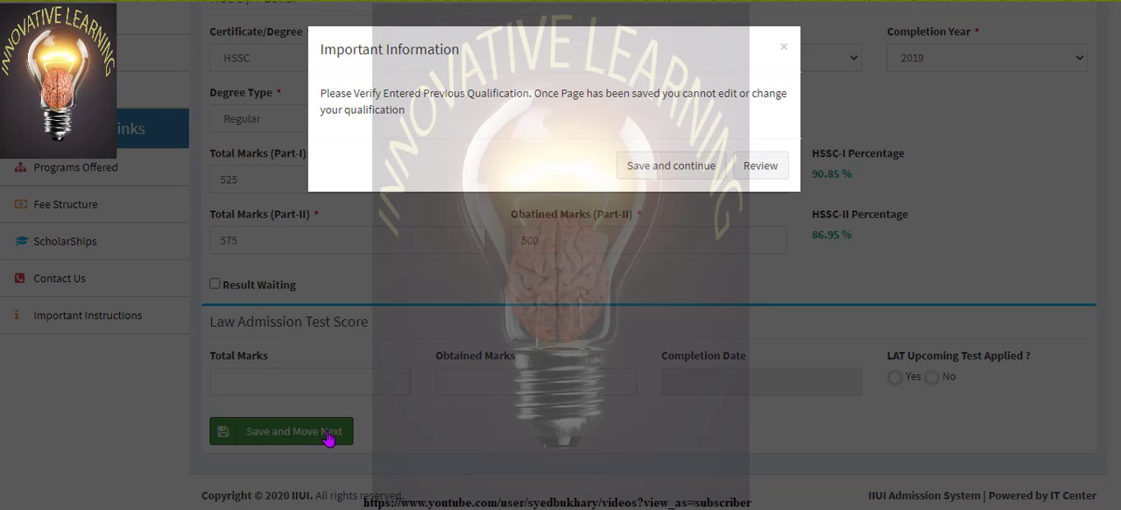
{"action": "left_click", "coordinate": [705, 168]}
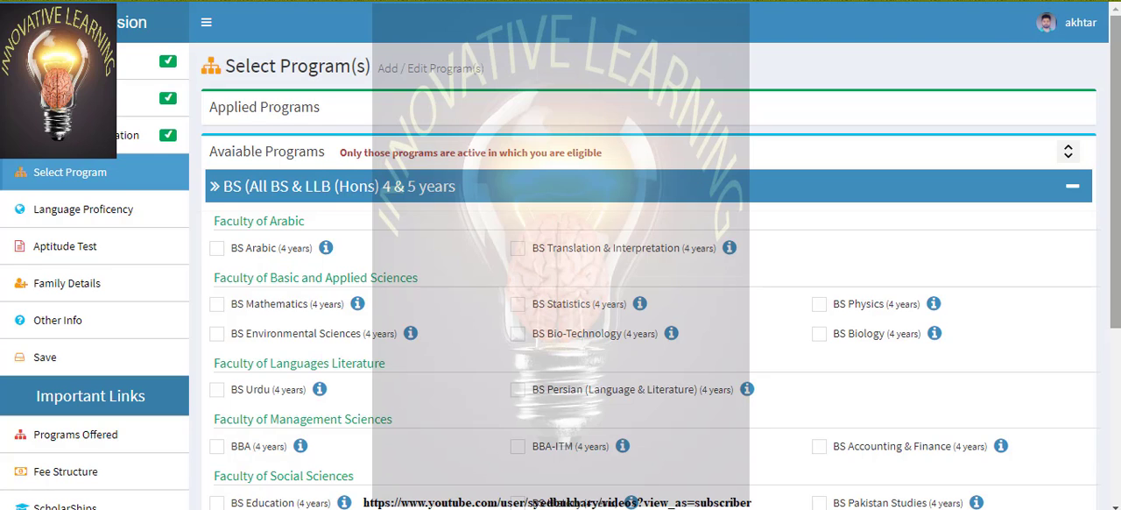
{"action": "left_click_drag", "start_coordinate": [1117, 77], "coordinate": [1117, 148]}
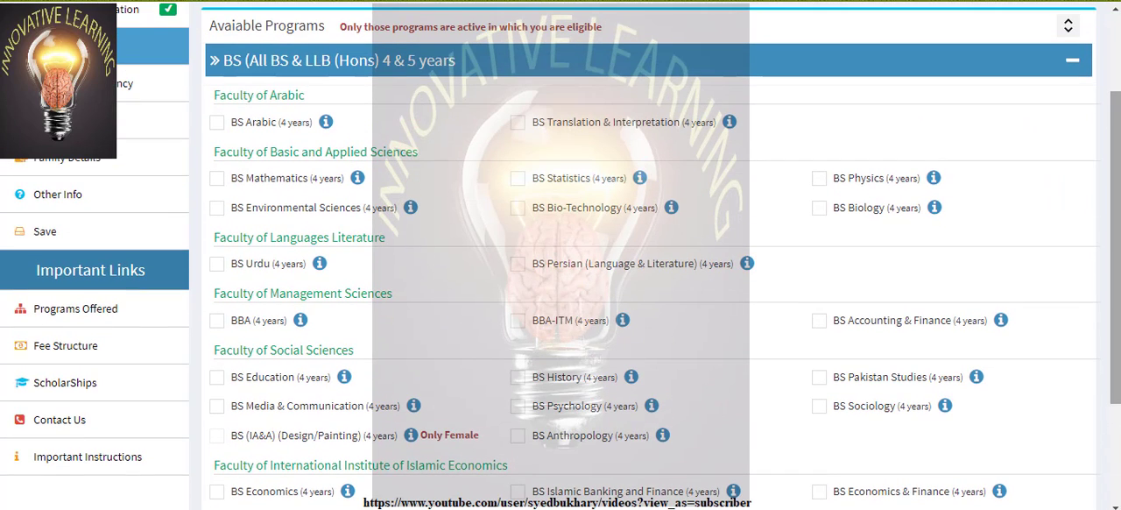
{"action": "left_click", "coordinate": [517, 210]}
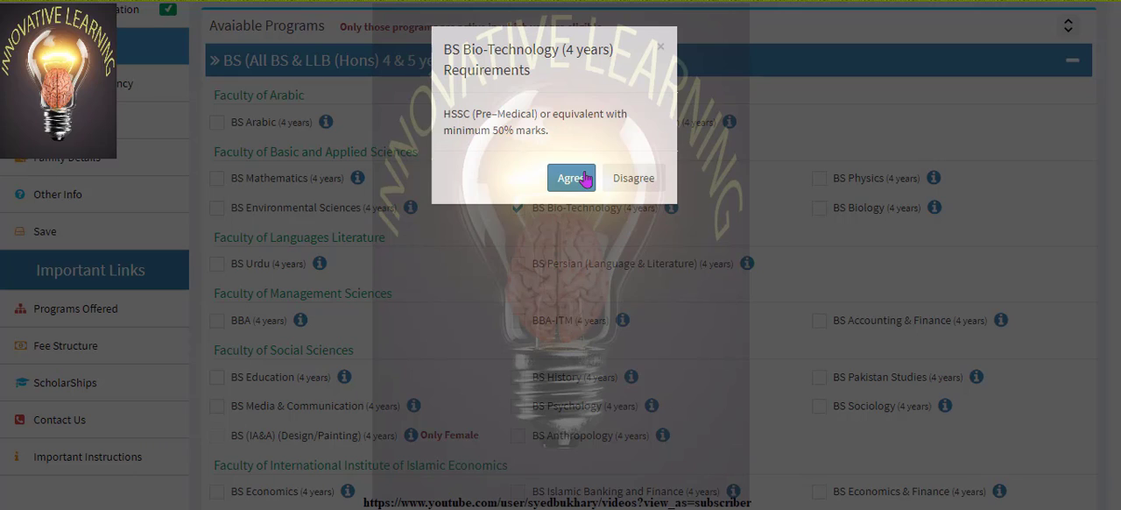
{"action": "left_click", "coordinate": [630, 179]}
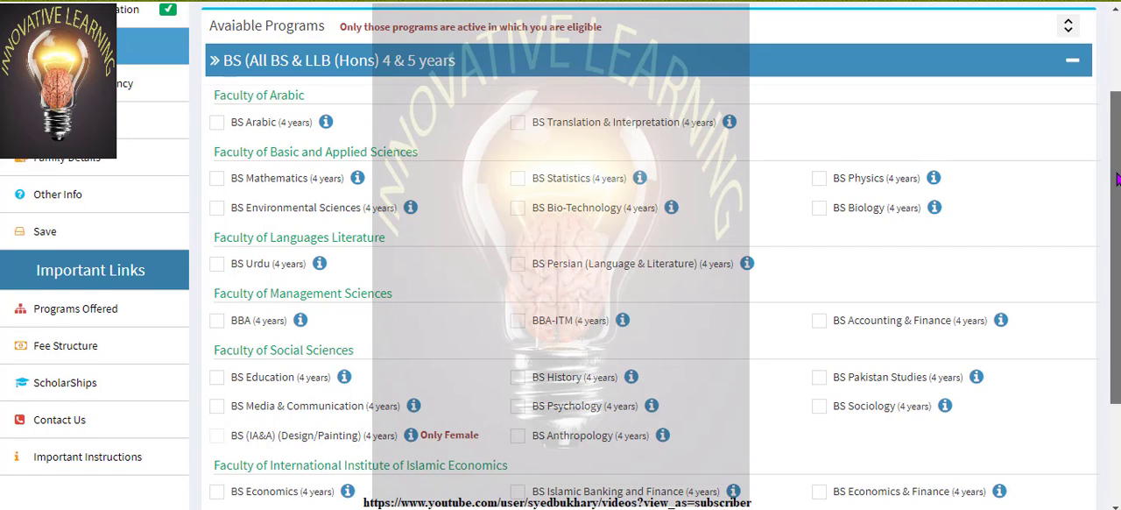
Choose the BS Accounting & Finance (4 years) program, agree to its requirements, and save the program selection
{"action": "left_click_drag", "start_coordinate": [1112, 180], "coordinate": [1112, 246]}
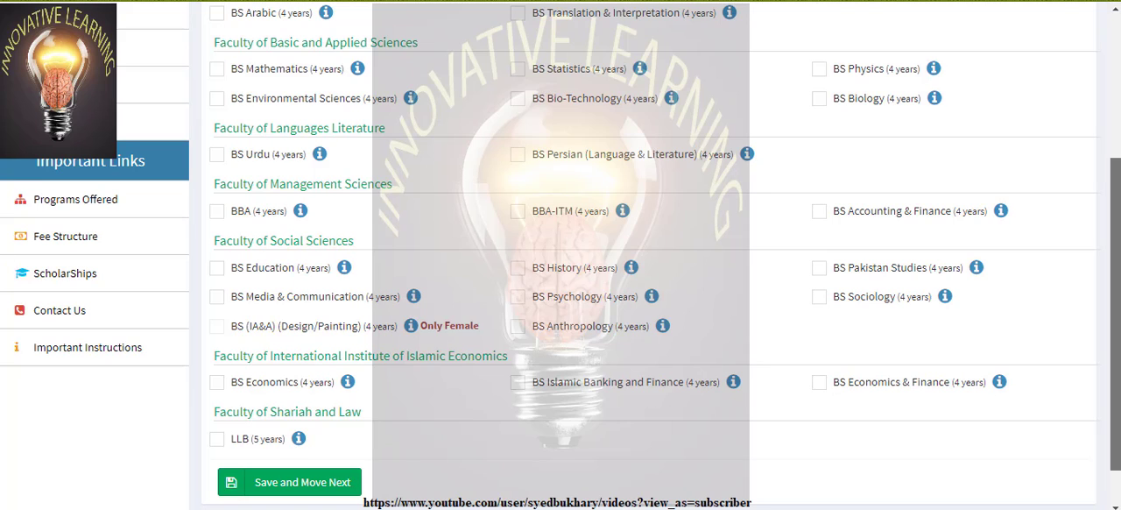
{"action": "left_click_drag", "start_coordinate": [1112, 246], "coordinate": [1112, 278]}
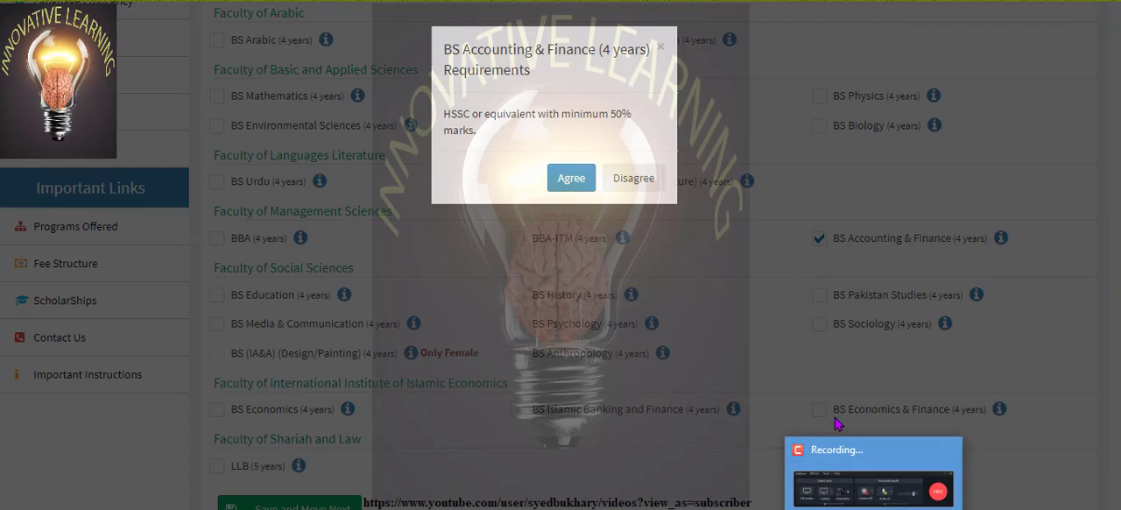
{"action": "left_click", "coordinate": [571, 178]}
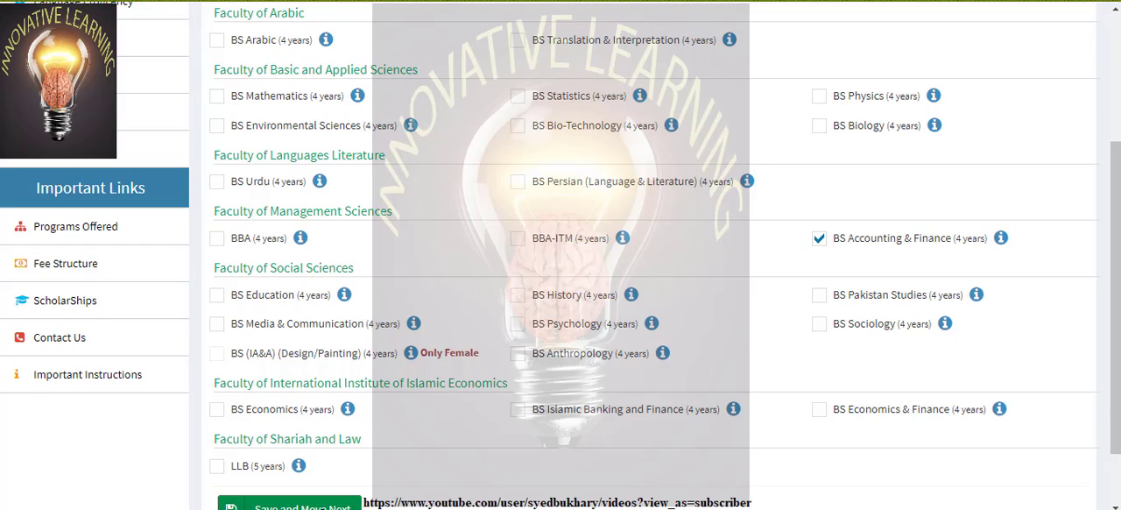
{"action": "left_click", "coordinate": [245, 505]}
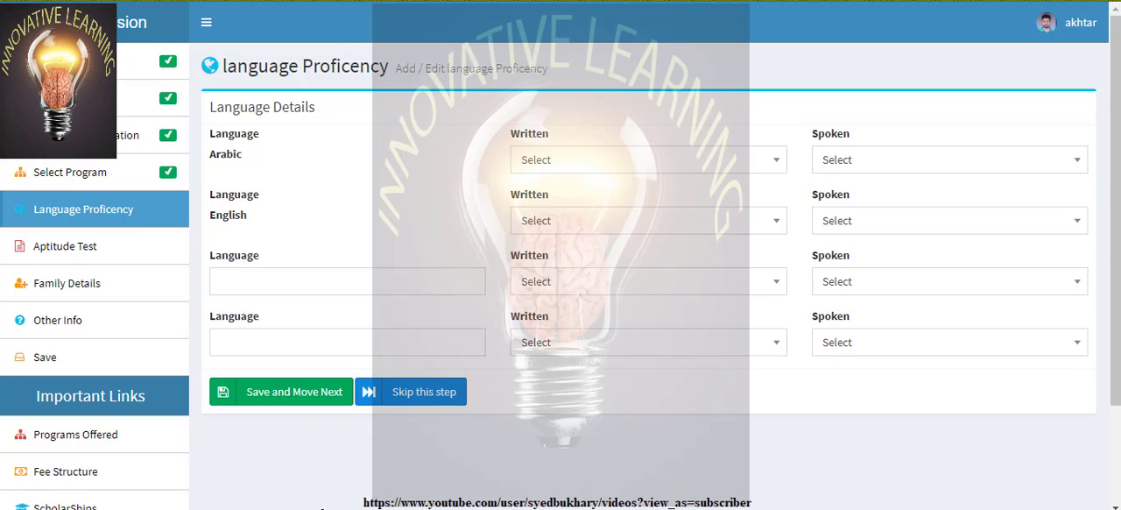
Set both the written and spoken proficiency for Arabic to Fair
{"action": "left_click", "coordinate": [763, 173]}
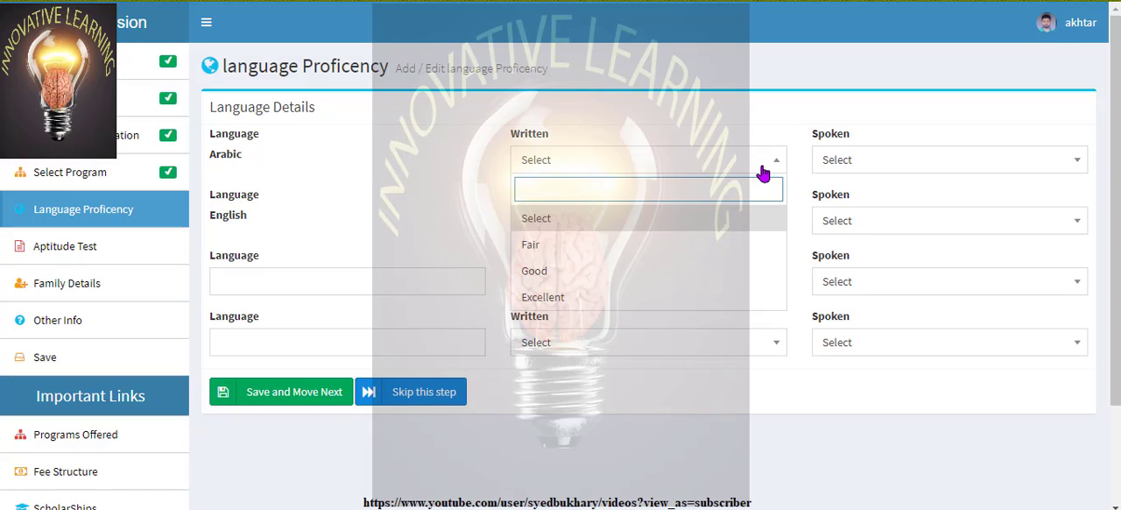
{"action": "left_click", "coordinate": [642, 249]}
{"action": "left_click", "coordinate": [1032, 172]}
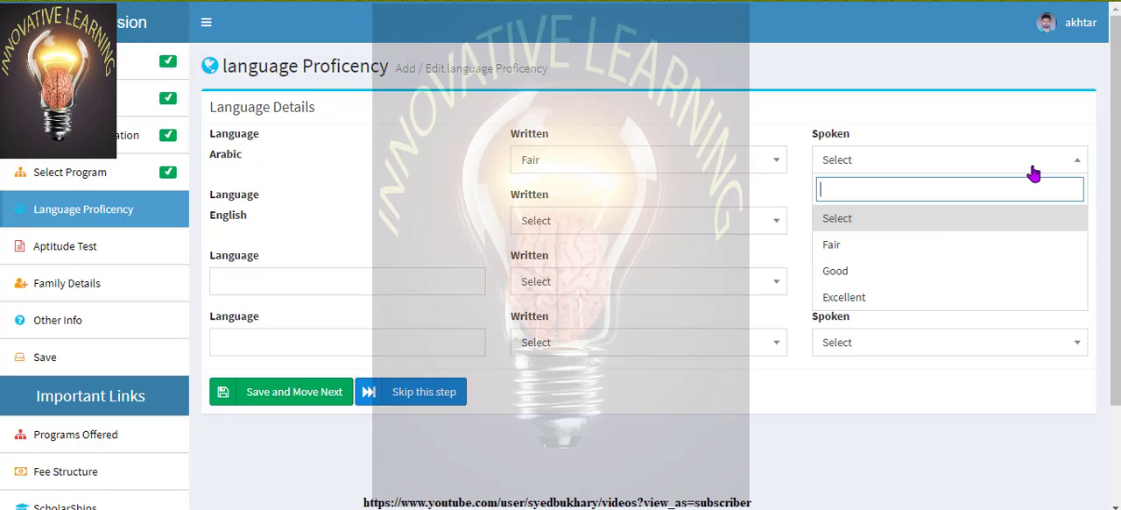
{"action": "left_click", "coordinate": [919, 249]}
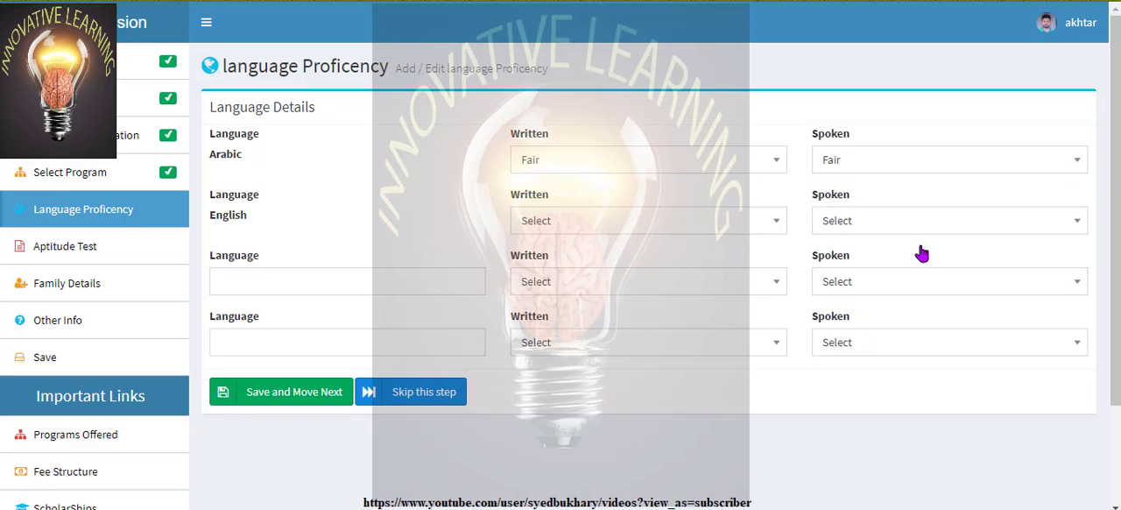
Set both the written and spoken proficiency for English to Good
{"action": "left_click", "coordinate": [734, 226]}
{"action": "left_click", "coordinate": [659, 328]}
{"action": "left_click", "coordinate": [1020, 230]}
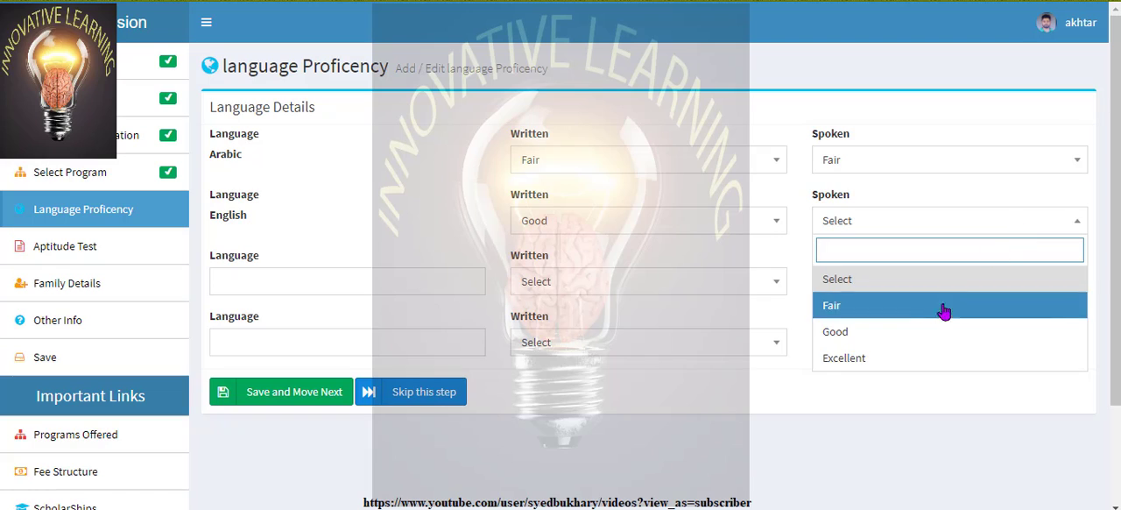
{"action": "left_click", "coordinate": [924, 331]}
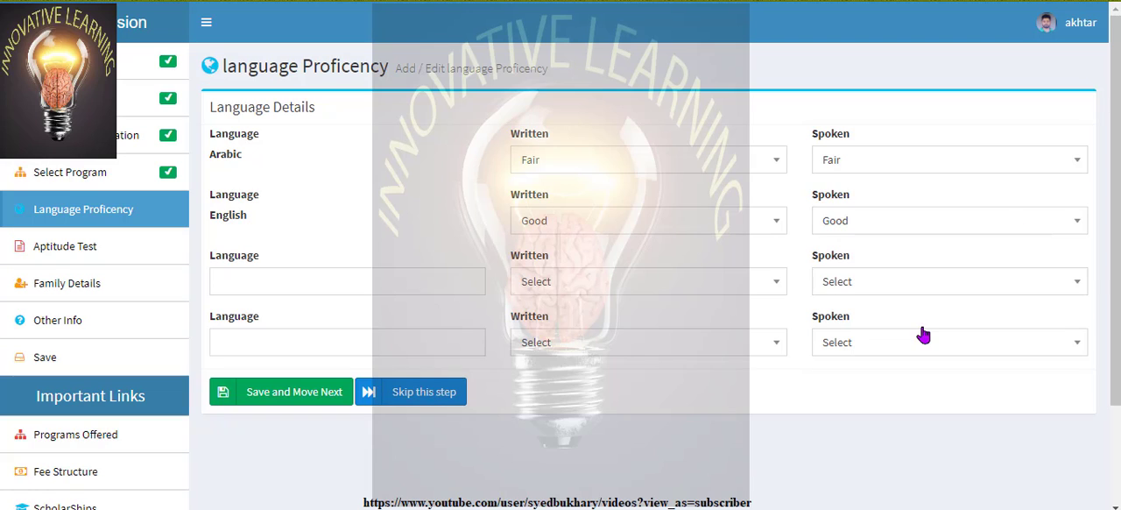
Add URDU as the third language with written and spoken proficiency both set to Excellent
{"action": "left_click", "coordinate": [367, 273]}
{"action": "key", "text": "Down"}
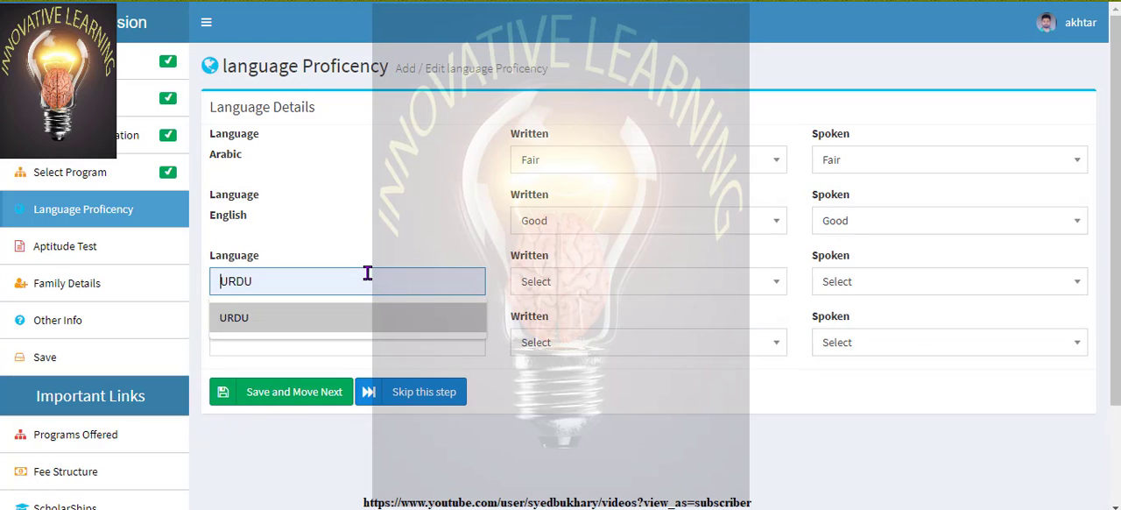
{"action": "key", "text": "Return"}
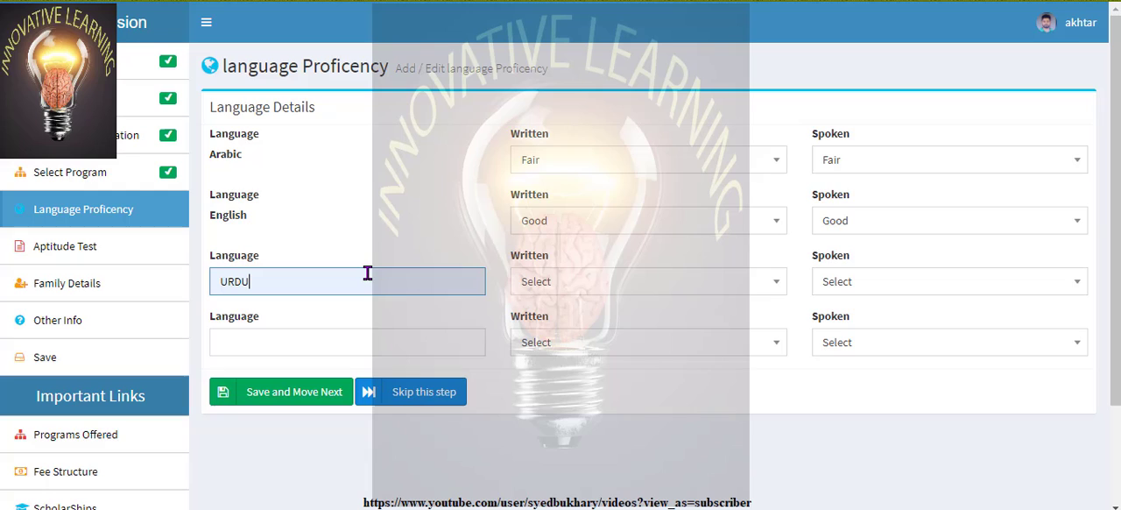
{"action": "left_click", "coordinate": [763, 281]}
{"action": "left_click", "coordinate": [620, 417]}
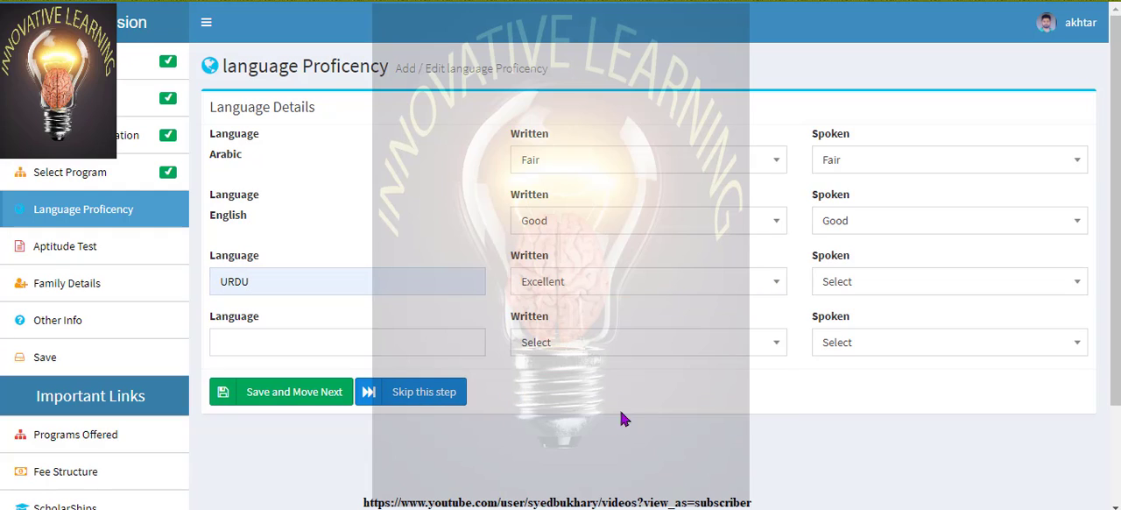
{"action": "left_click", "coordinate": [1070, 282]}
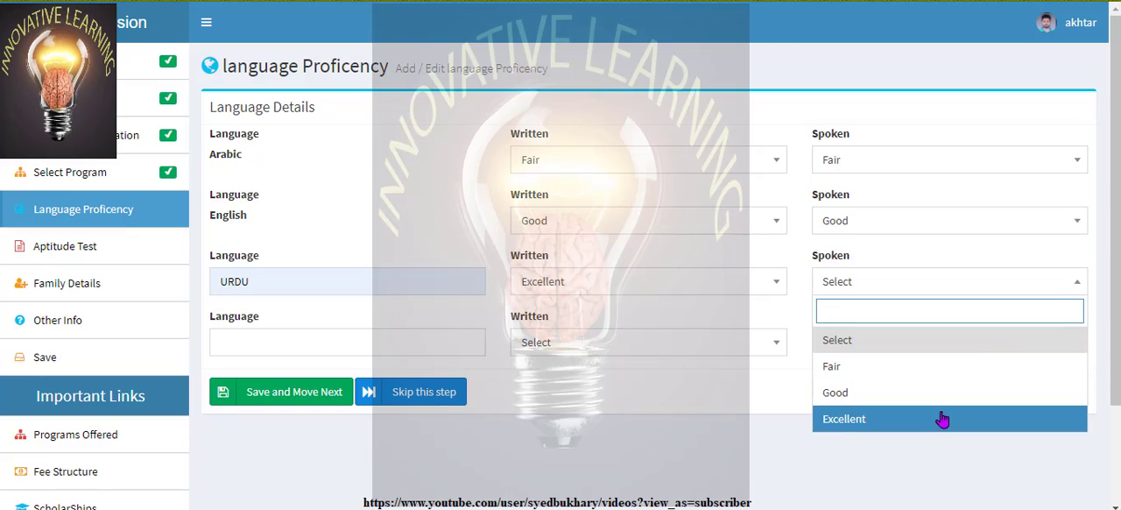
{"action": "left_click", "coordinate": [943, 419]}
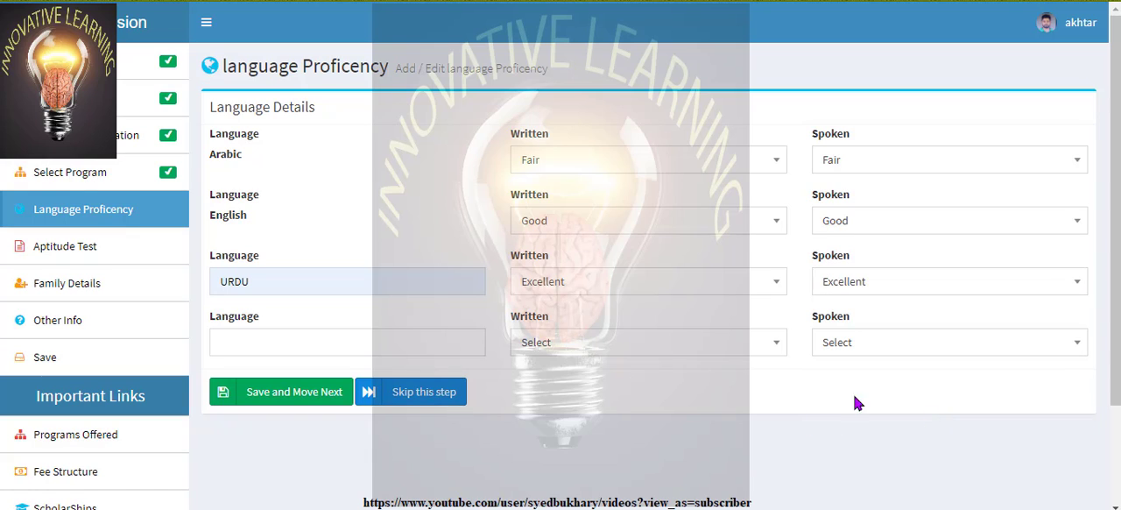
Save the language proficiency details and skip the aptitude test section
{"action": "left_click", "coordinate": [442, 352]}
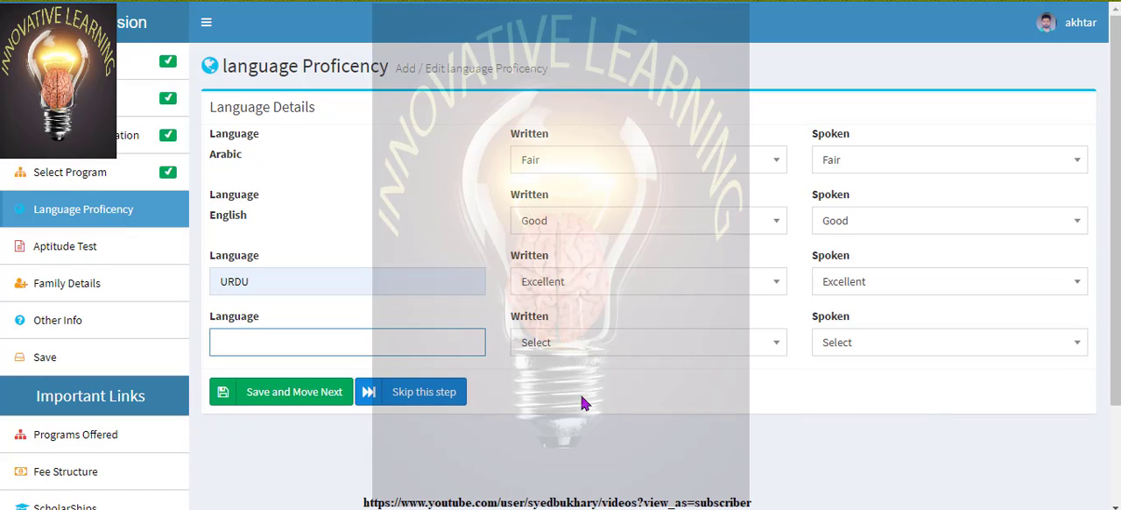
{"action": "left_click", "coordinate": [311, 399]}
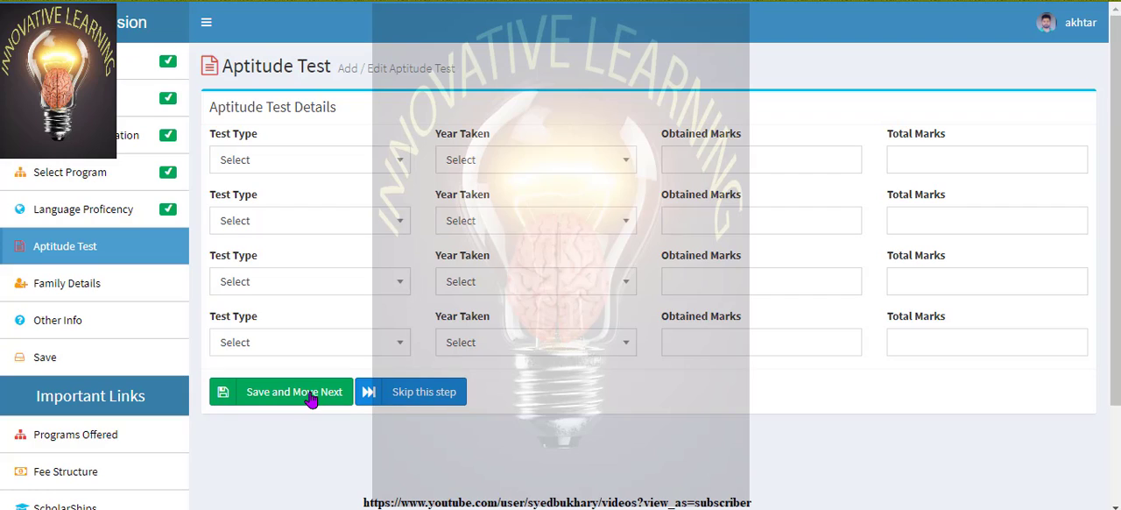
{"action": "left_click", "coordinate": [440, 400]}
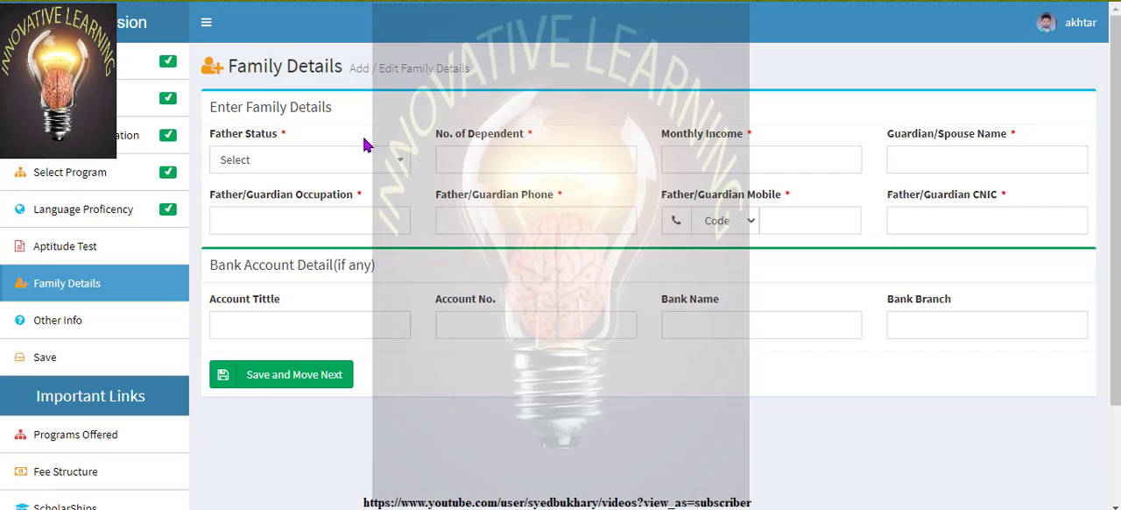
Set the father's status to Alive and the number of dependents to 6 in the family details
{"action": "left_click", "coordinate": [399, 165]}
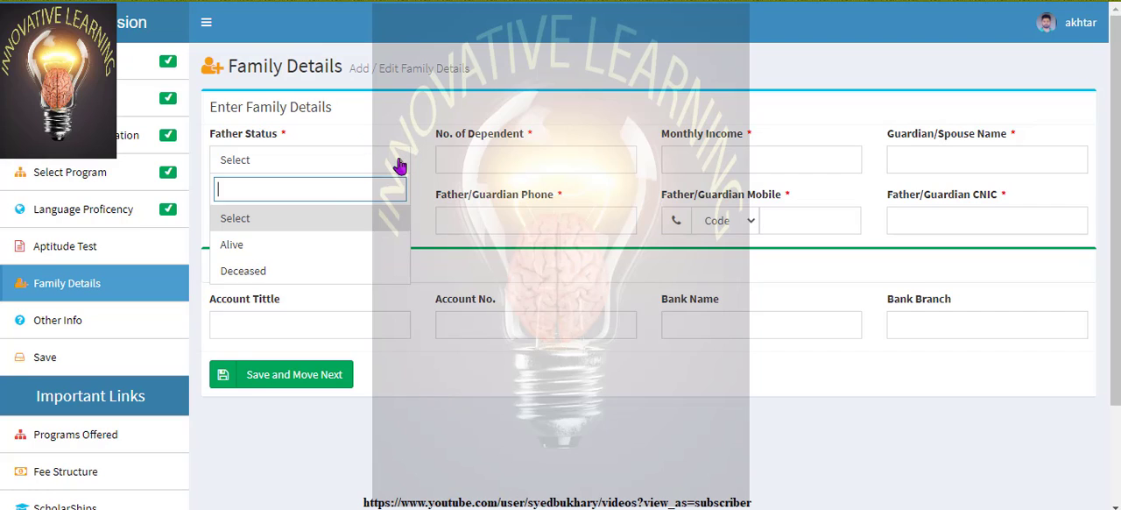
{"action": "left_click", "coordinate": [356, 249]}
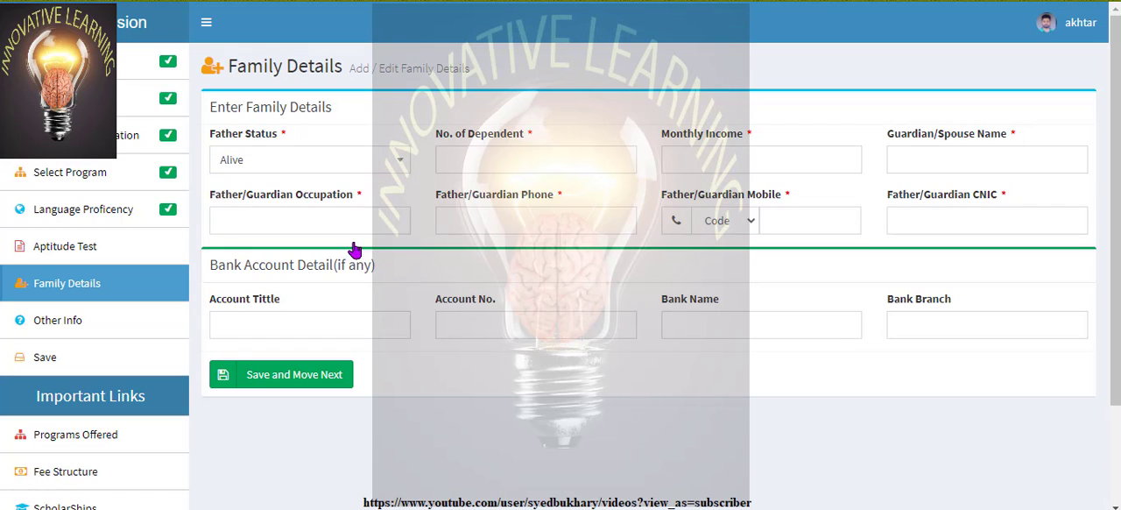
{"action": "left_click", "coordinate": [521, 161]}
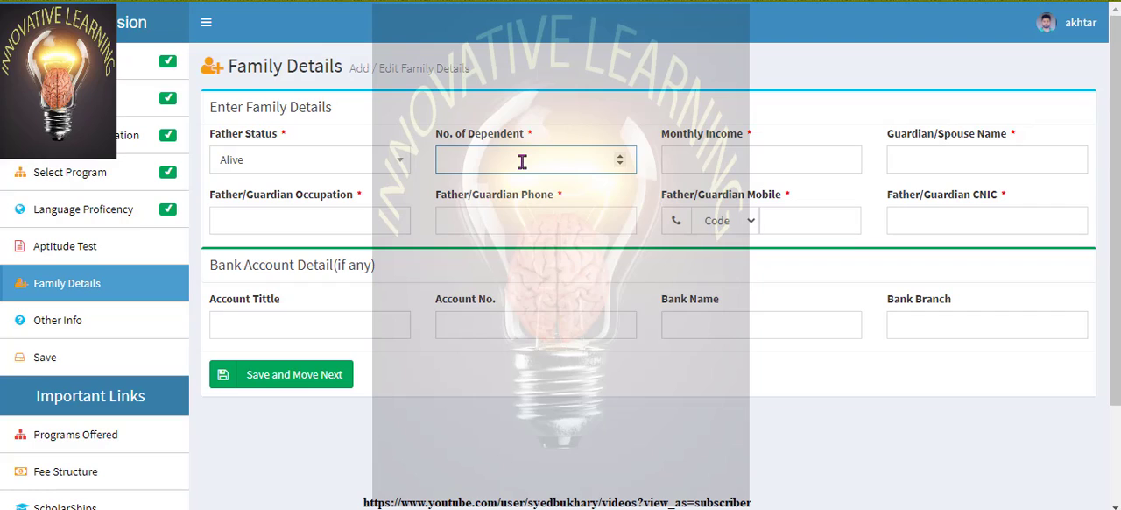
{"action": "left_click", "coordinate": [620, 165]}
{"action": "left_click", "coordinate": [620, 164]}
{"action": "left_click", "coordinate": [620, 165]}
{"action": "left_click", "coordinate": [620, 164]}
{"action": "left_click", "coordinate": [622, 158]}
{"action": "left_click", "coordinate": [622, 158]}
{"action": "left_click", "coordinate": [622, 158]}
{"action": "left_click", "coordinate": [622, 159]}
{"action": "left_click", "coordinate": [621, 159]}
{"action": "left_click", "coordinate": [622, 158]}
{"action": "left_click", "coordinate": [621, 158]}
{"action": "left_click", "coordinate": [622, 158]}
{"action": "left_click", "coordinate": [622, 158]}
{"action": "left_click", "coordinate": [622, 159]}
Enter a monthly income of 80000 and fill in the guardian/spouse's name
{"action": "left_click", "coordinate": [750, 155]}
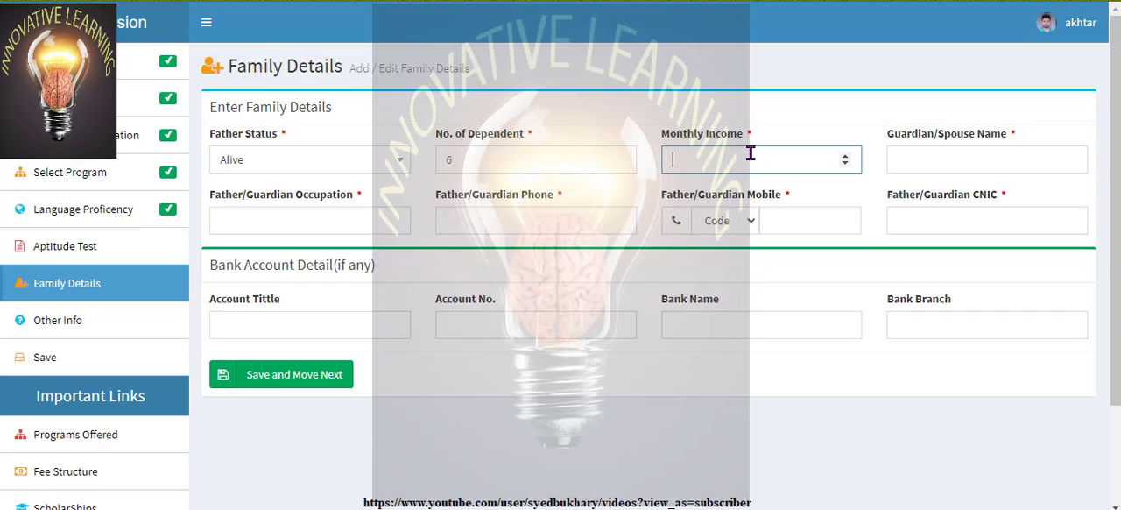
{"action": "type", "text": "80000"}
{"action": "left_click", "coordinate": [996, 156]}
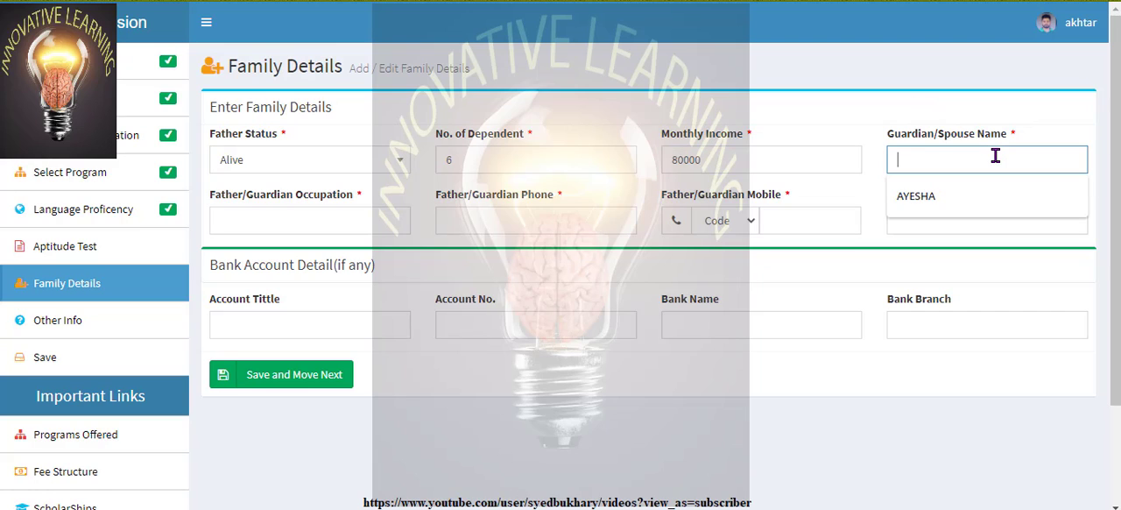
{"action": "left_click", "coordinate": [981, 190]}
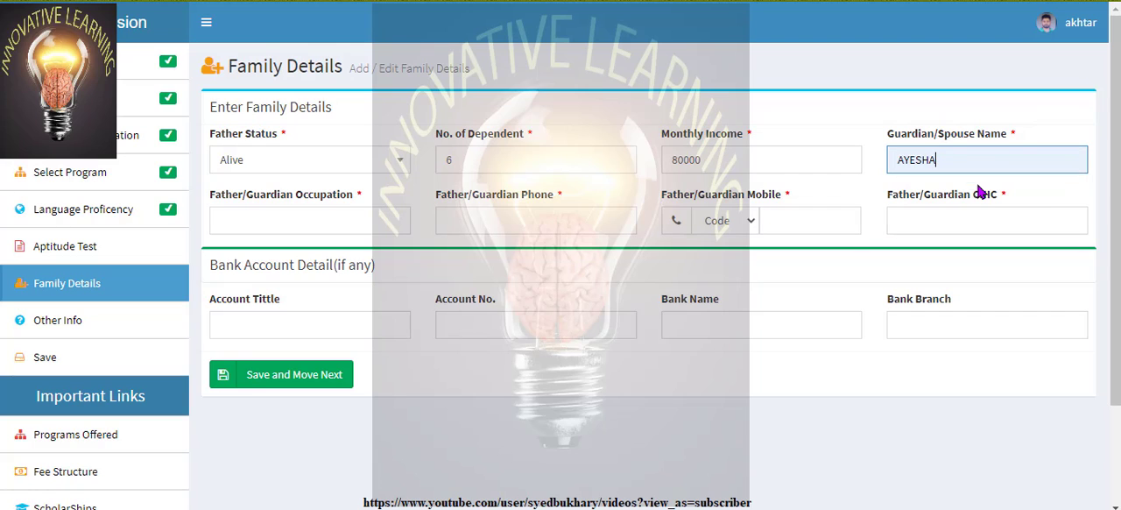
Fill in the father/guardian's occupation and phone number in the family details
{"action": "left_click", "coordinate": [334, 231]}
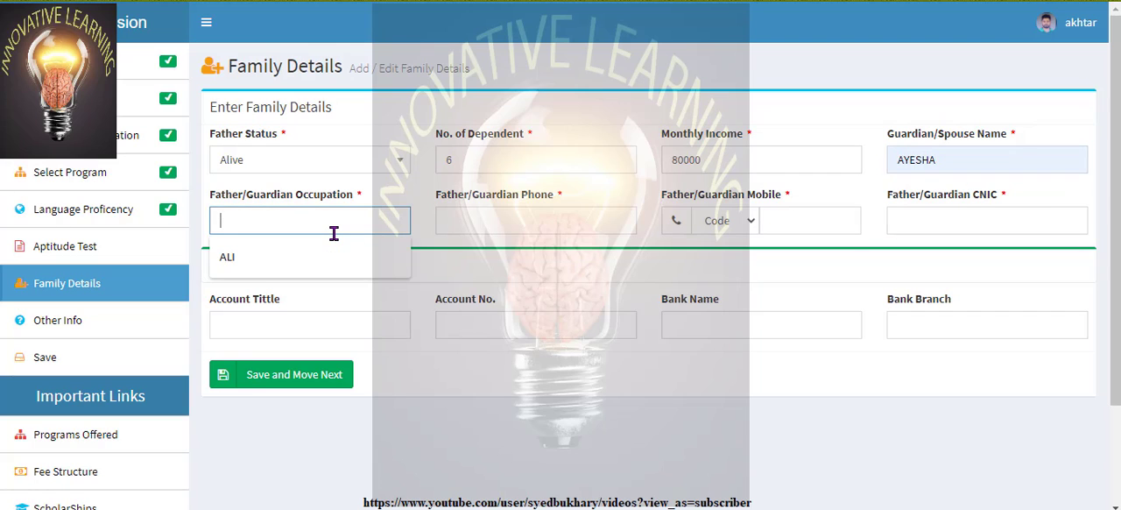
{"action": "left_click", "coordinate": [313, 258]}
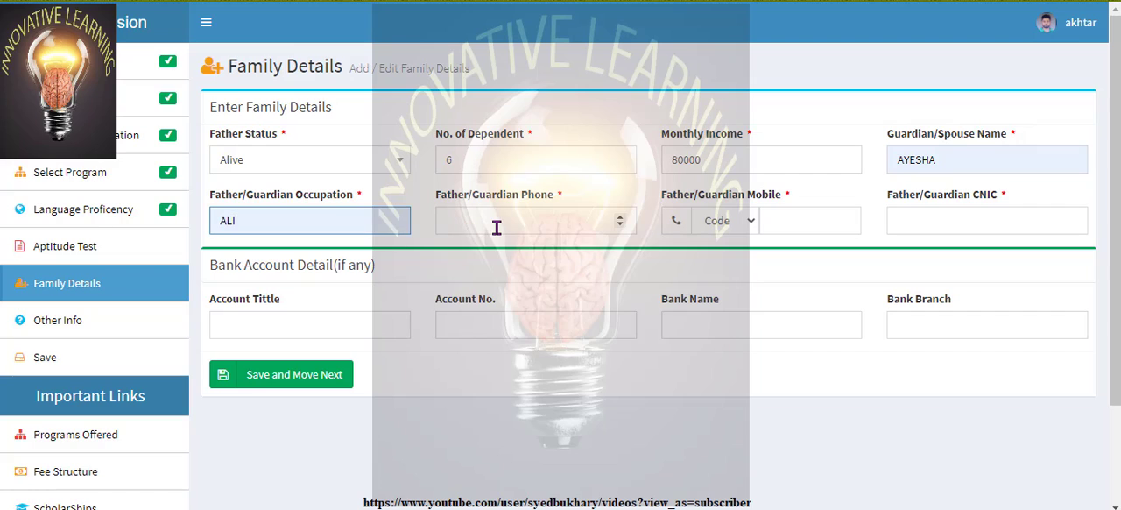
{"action": "left_click", "coordinate": [496, 227]}
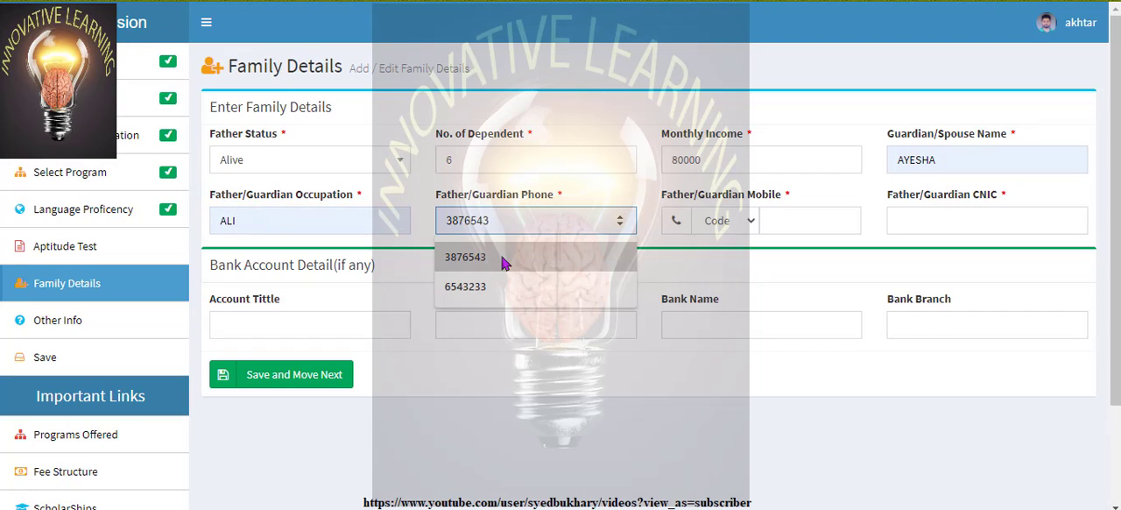
{"action": "type", "text": "8"}
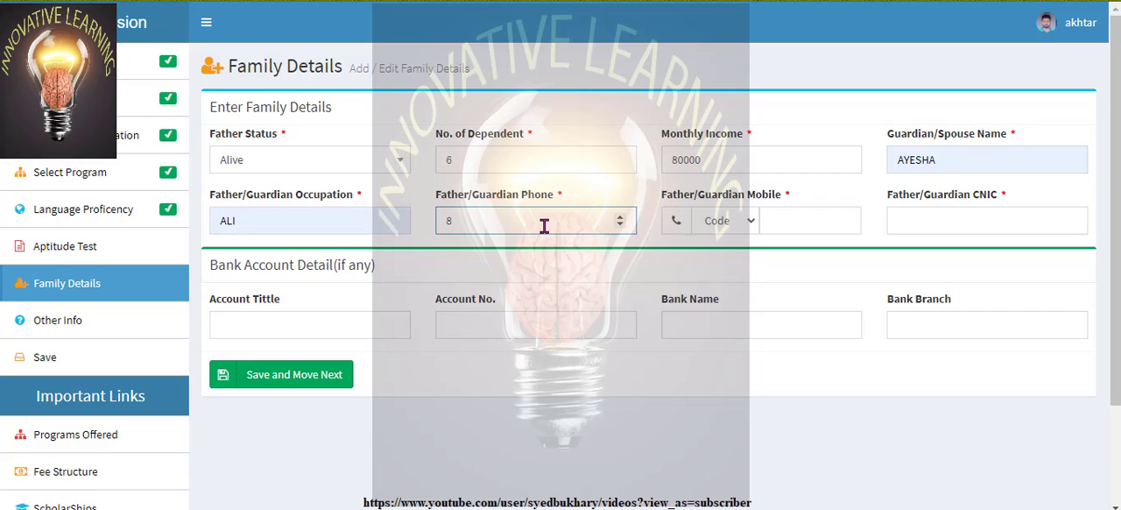
{"action": "key", "text": "BackSpace"}
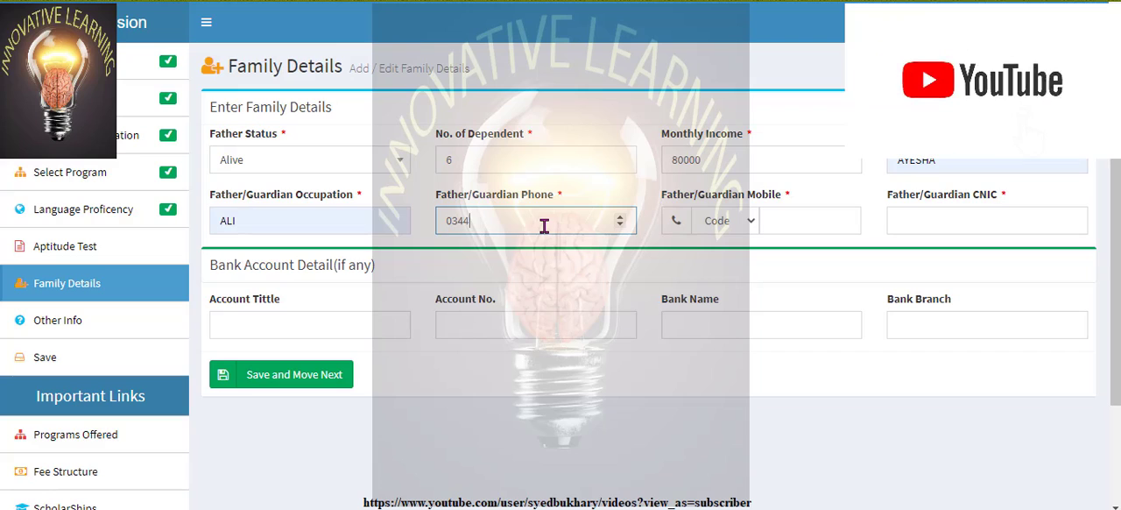
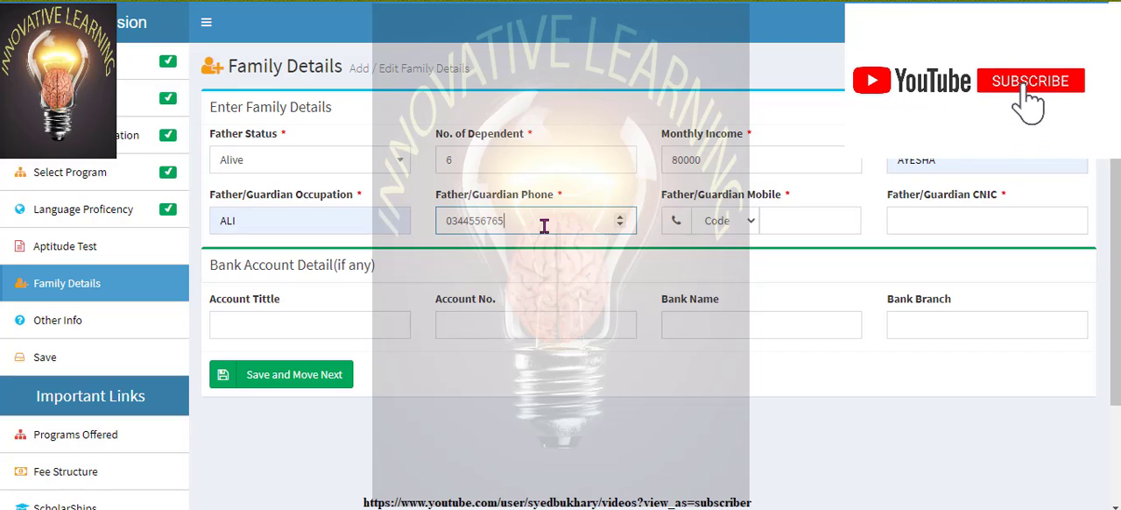
Choose the network code and enter the rest of the father/guardian's mobile number
{"action": "left_click", "coordinate": [753, 221]}
{"action": "left_click", "coordinate": [717, 141]}
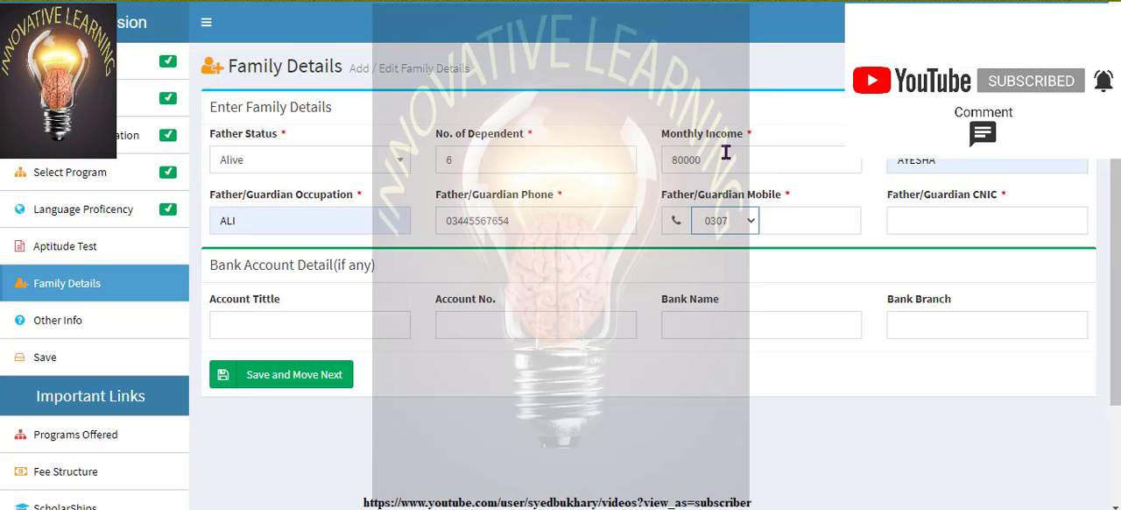
{"action": "left_click", "coordinate": [775, 212]}
{"action": "type", "text": "765"}
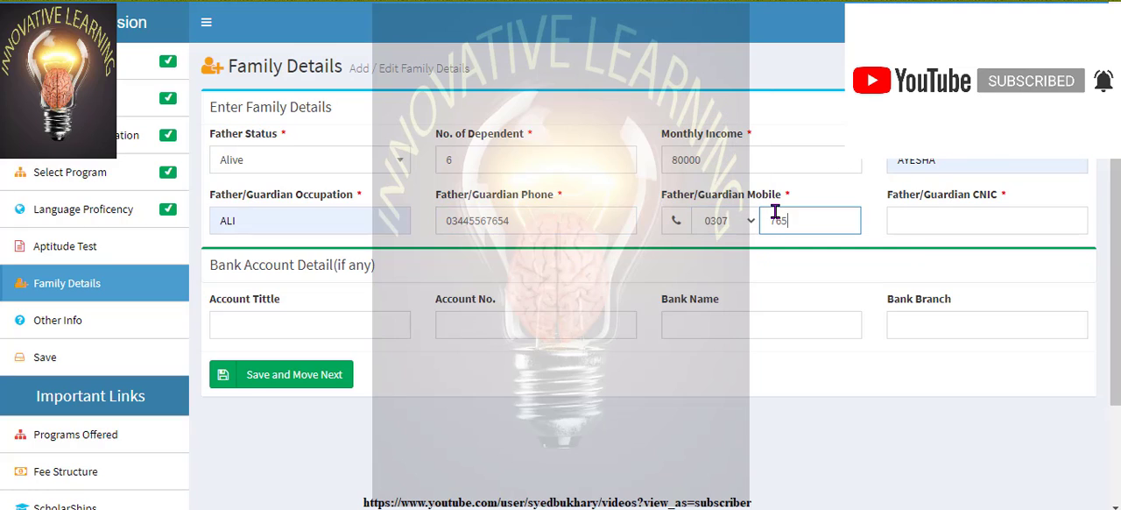
{"action": "type", "text": "4366"}
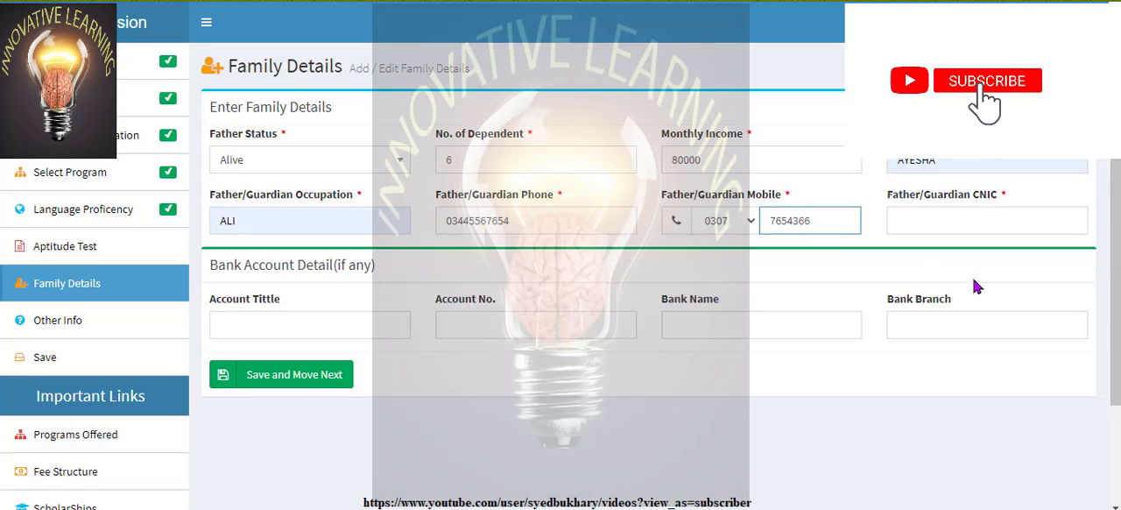
Enter the father/guardian's CNIC number and save the family details, leaving the bank account details empty
{"action": "left_click", "coordinate": [993, 215]}
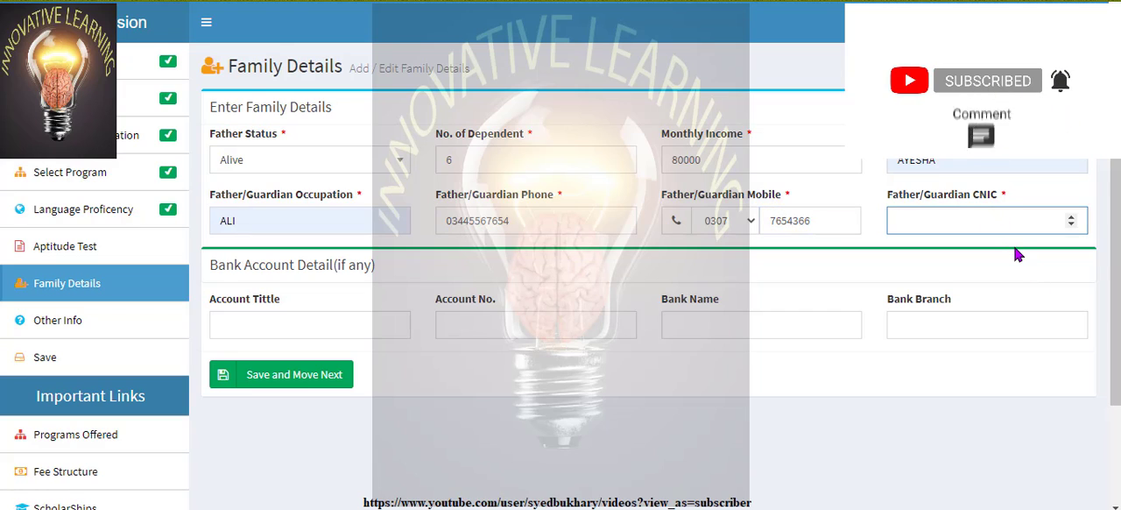
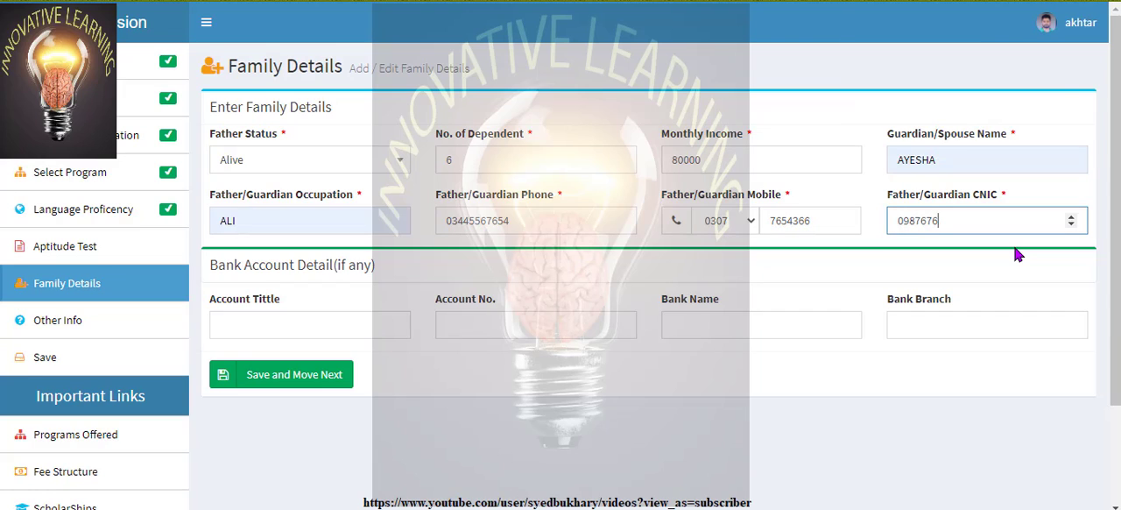
{"action": "left_click", "coordinate": [324, 379]}
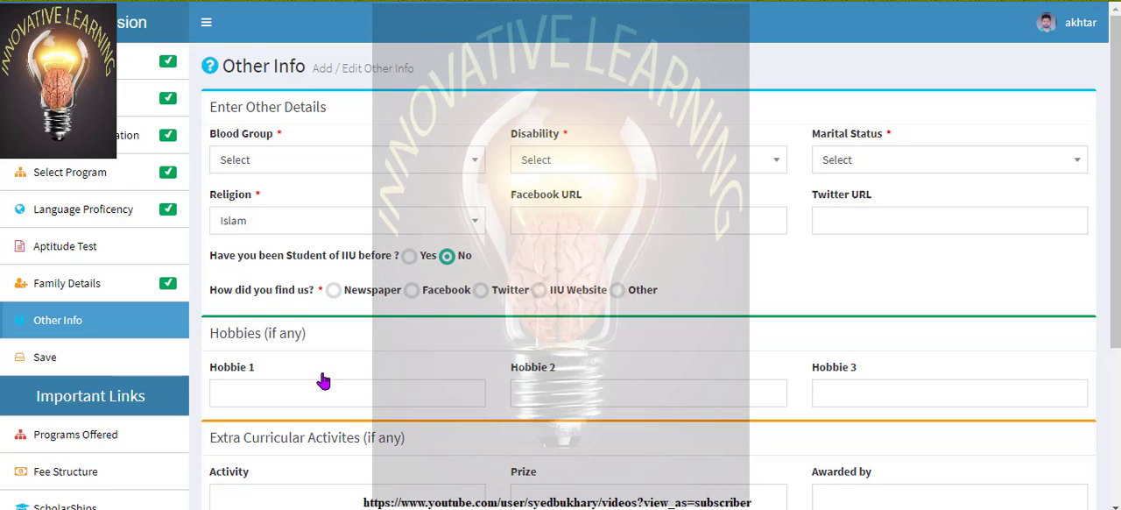
Set the blood group to A+, the disability to None and the marital status to Single
{"action": "left_click", "coordinate": [480, 166]}
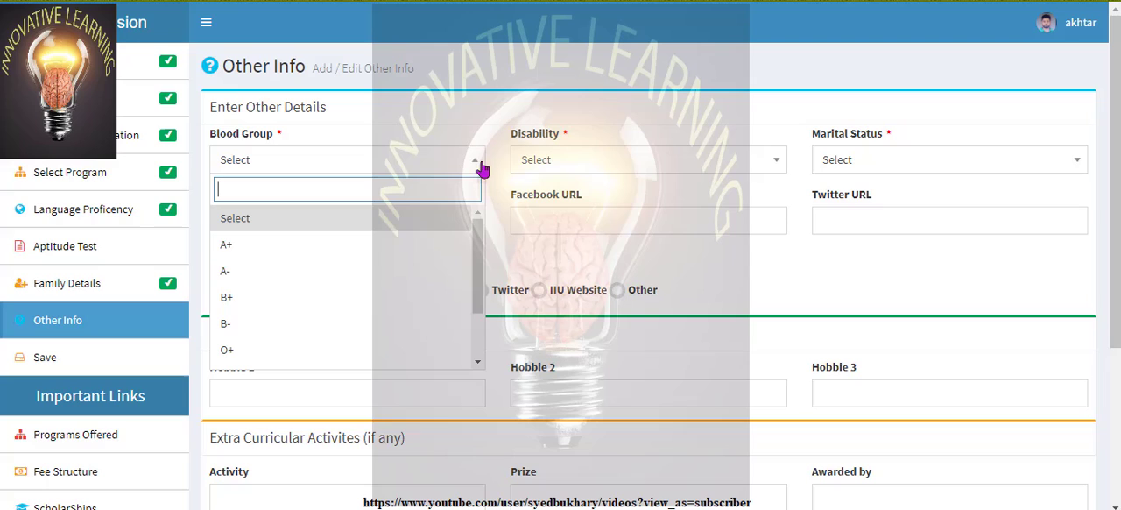
{"action": "left_click", "coordinate": [384, 250]}
{"action": "left_click", "coordinate": [760, 166]}
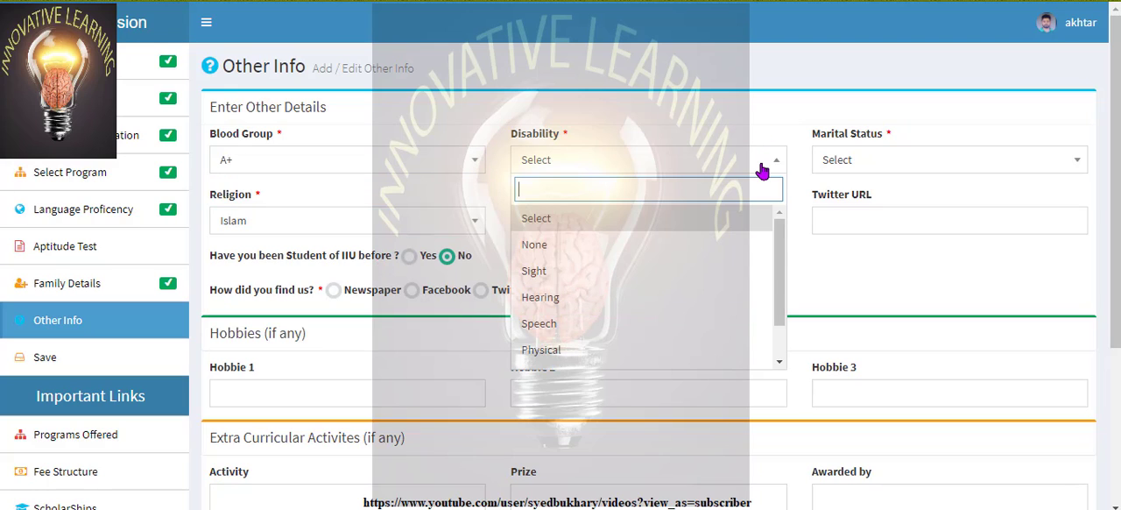
{"action": "left_click", "coordinate": [689, 248]}
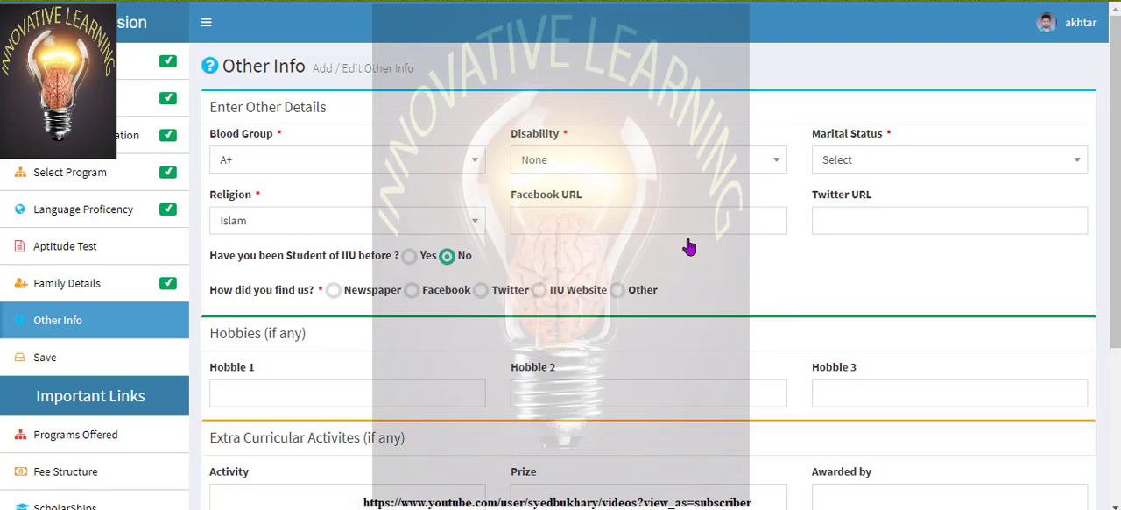
{"action": "left_click", "coordinate": [1064, 162]}
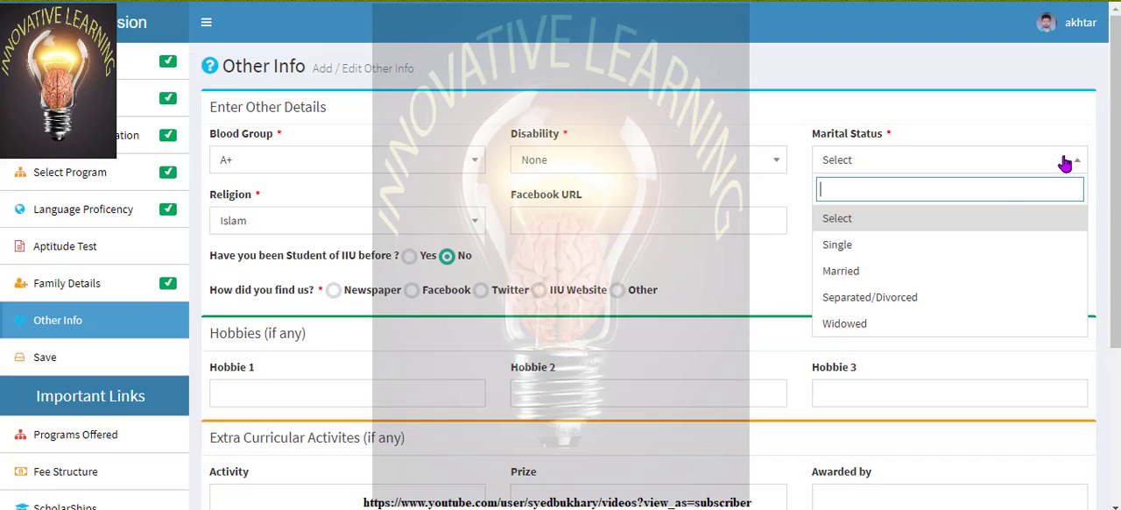
{"action": "left_click", "coordinate": [951, 254]}
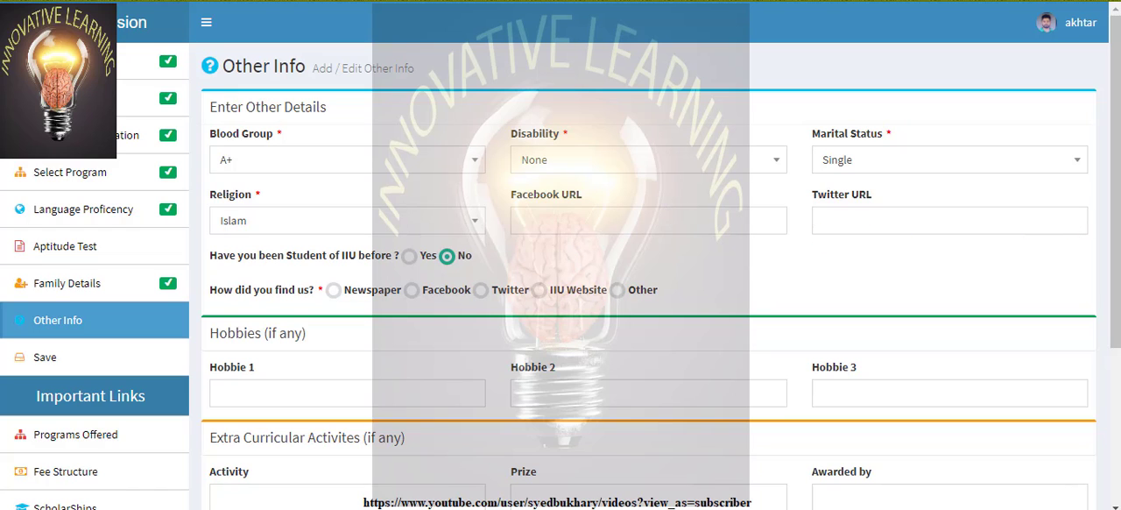
Choose Newspaper as the answer to how the applicant found the university
{"action": "scroll", "coordinate": [1116, 163], "scroll_direction": "down", "scroll_amount": 1}
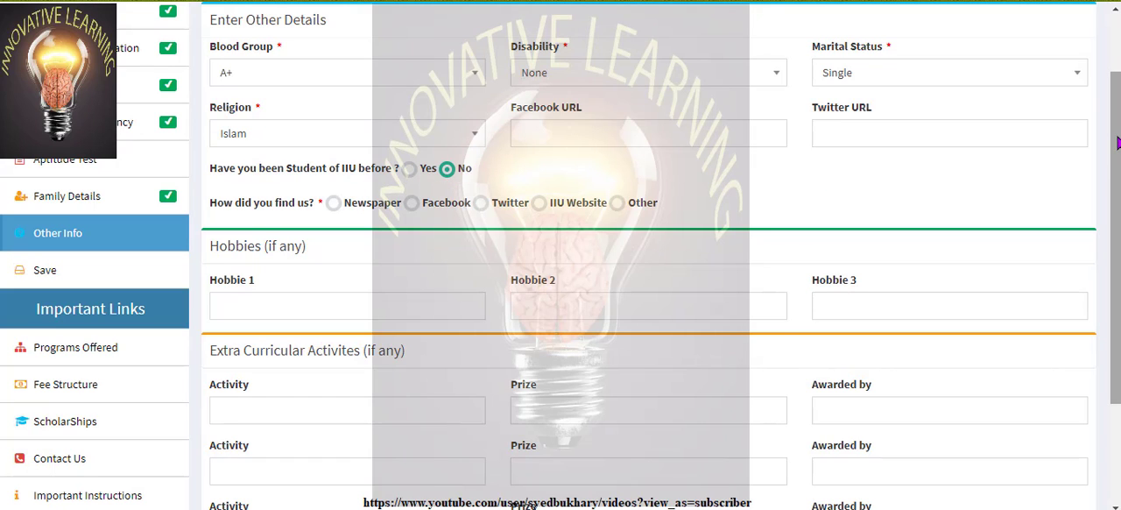
{"action": "scroll", "coordinate": [1117, 142], "scroll_direction": "down", "scroll_amount": 1}
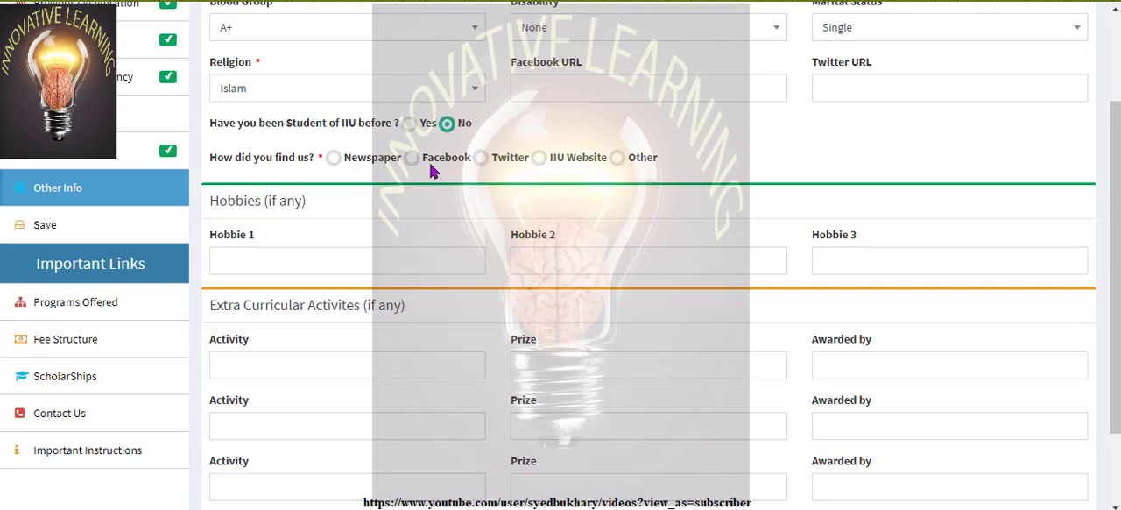
{"action": "left_click", "coordinate": [333, 158]}
Enter "playing" and "book reading" as the first two hobbies and save the other info section
{"action": "left_click", "coordinate": [364, 260]}
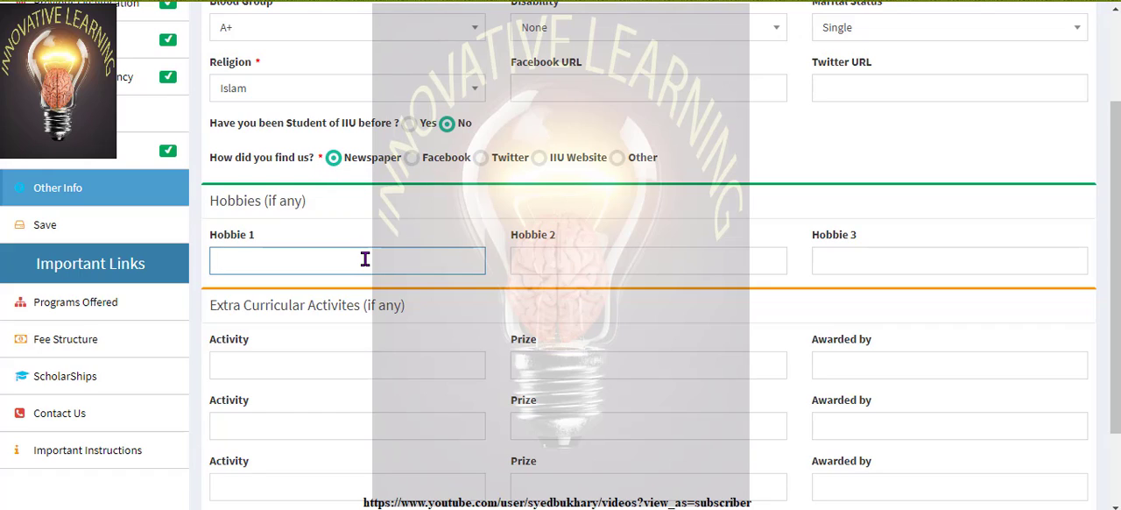
{"action": "type", "text": "playing"}
{"action": "left_click", "coordinate": [563, 272]}
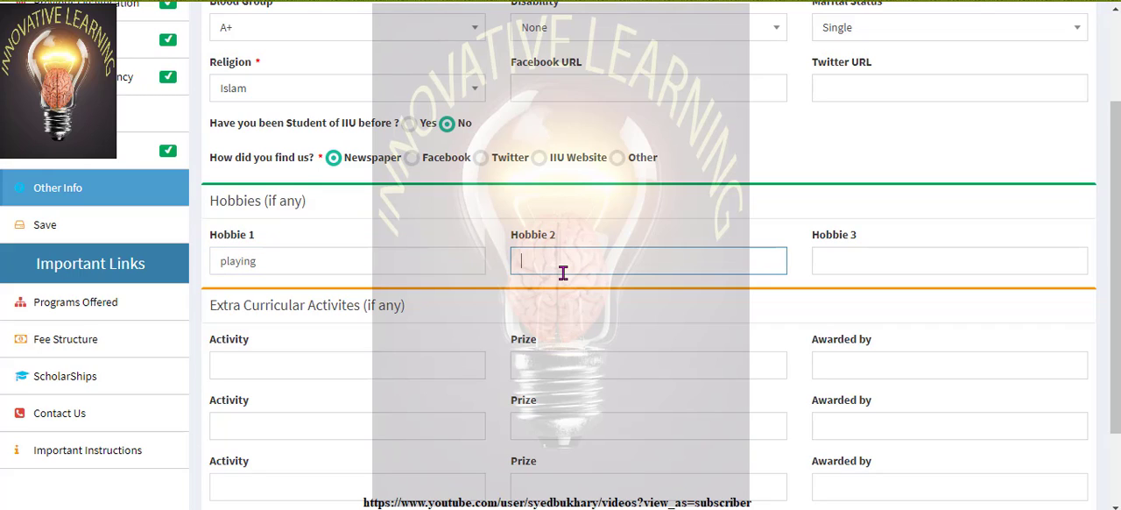
{"action": "type", "text": "book reading"}
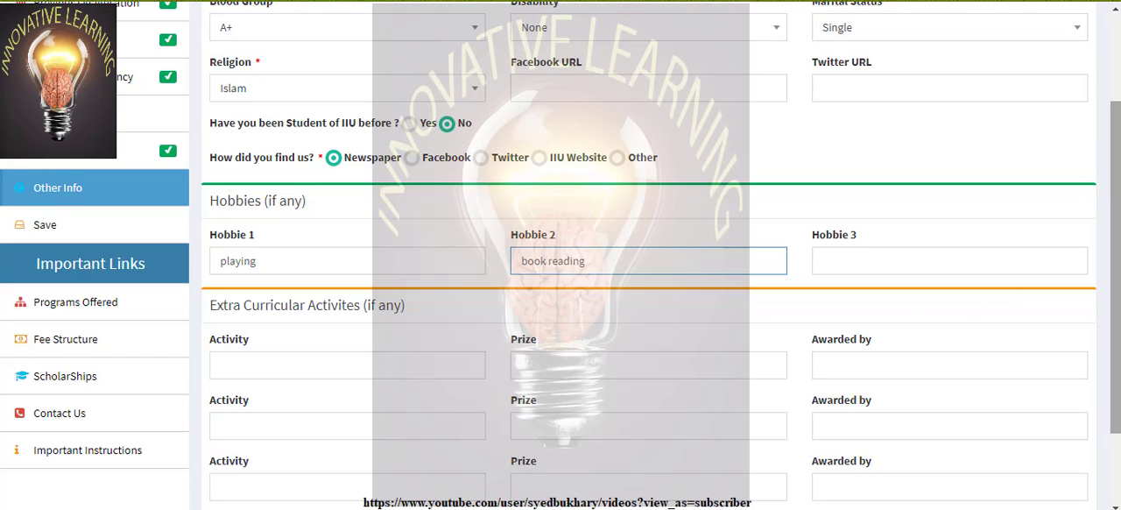
{"action": "left_click_drag", "start_coordinate": [1117, 193], "coordinate": [1117, 261]}
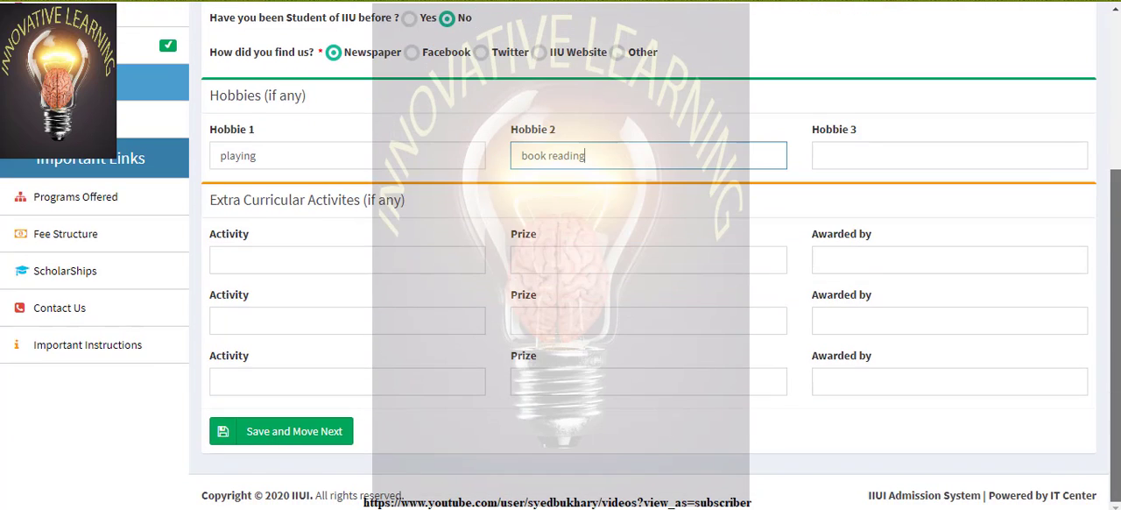
{"action": "left_click", "coordinate": [341, 436]}
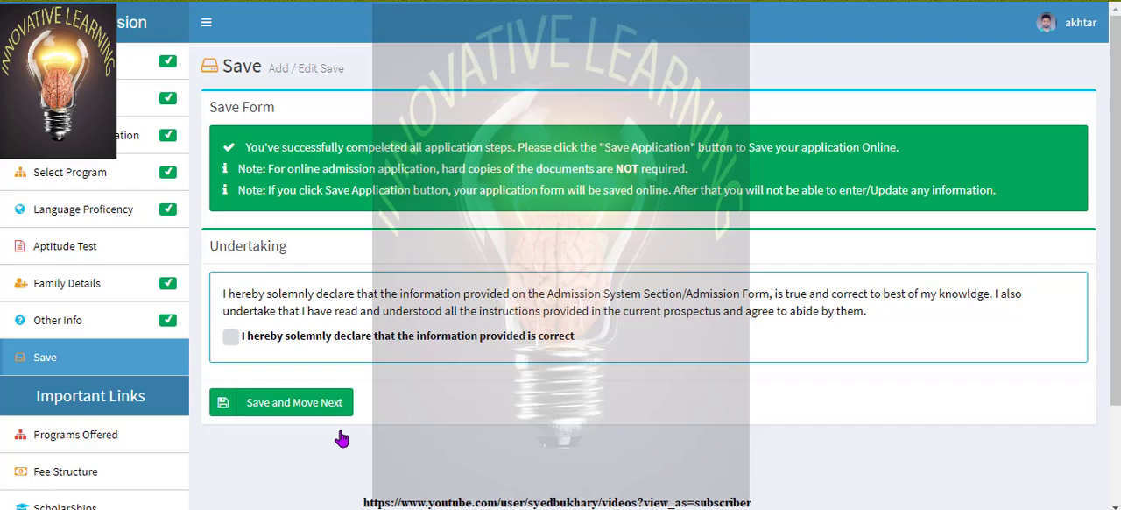
Accept the undertaking that the information provided is correct and save the application
{"action": "left_click", "coordinate": [231, 339]}
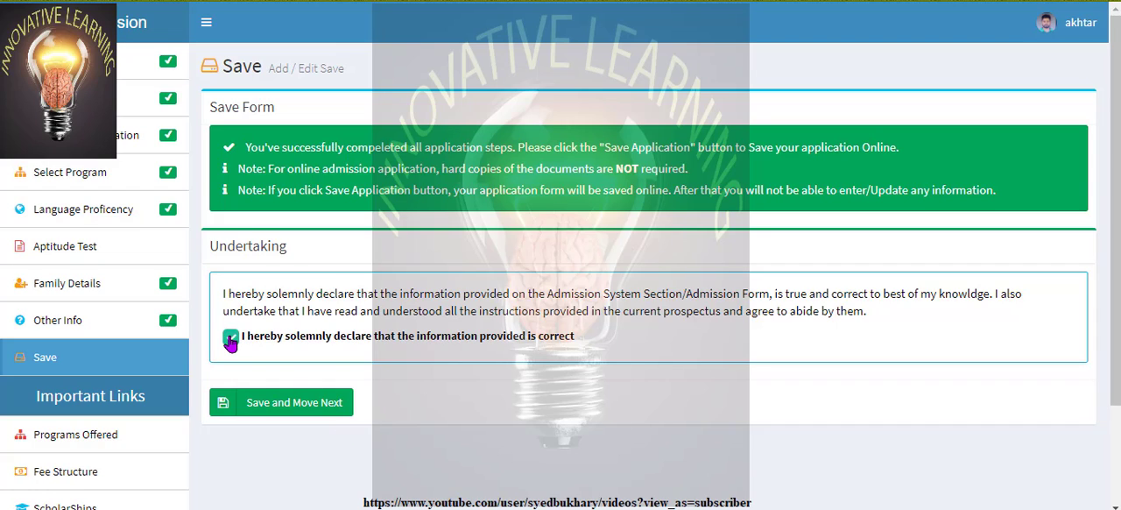
{"action": "left_click", "coordinate": [285, 407]}
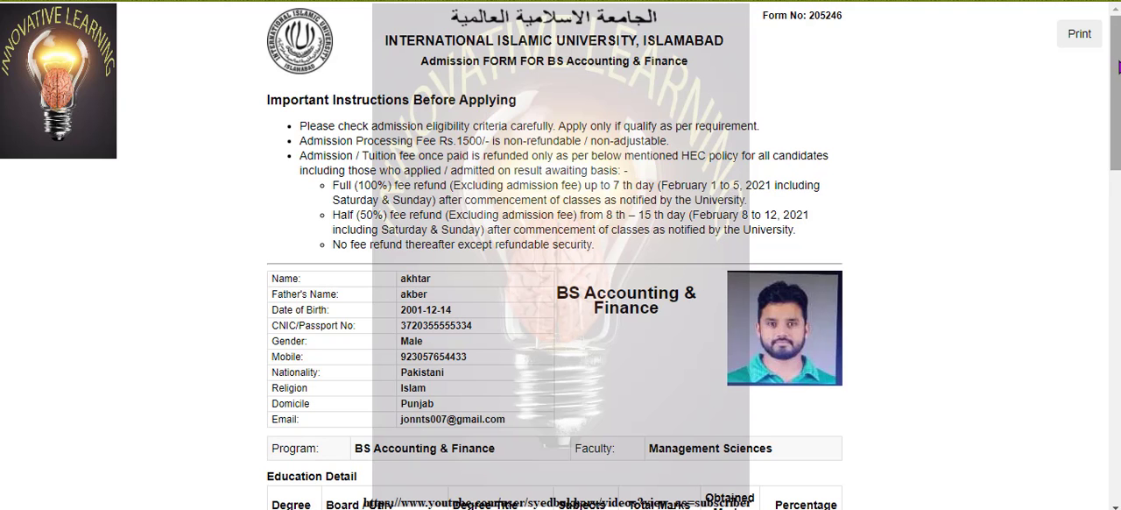
Review the whole BS Accounting & Finance admission form and close it
{"action": "scroll", "coordinate": [555, 263], "scroll_direction": "down", "scroll_amount": 10}
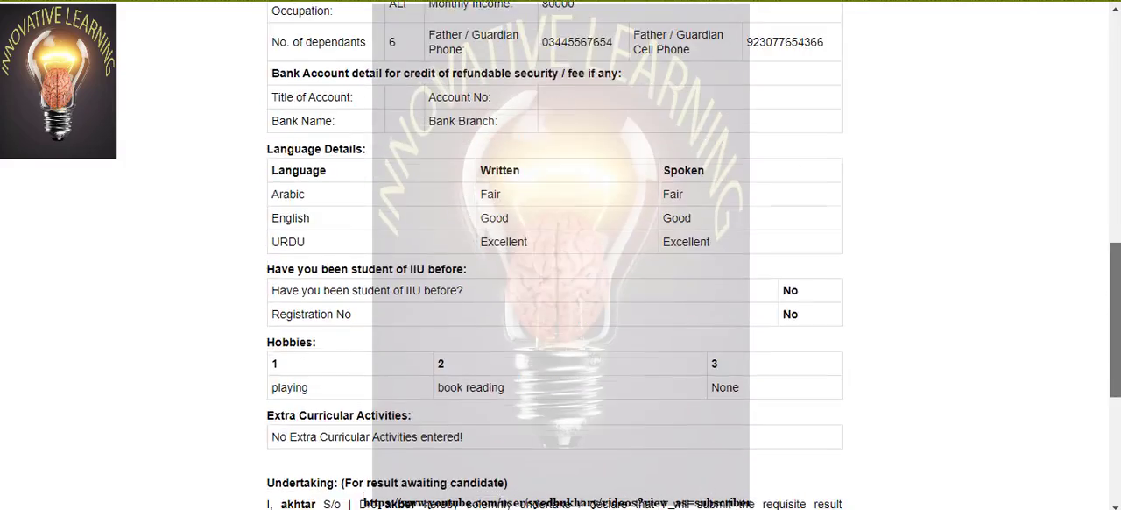
{"action": "scroll", "coordinate": [554, 262], "scroll_direction": "down", "scroll_amount": 4}
{"action": "left_click_drag", "start_coordinate": [1117, 435], "coordinate": [1112, 31]}
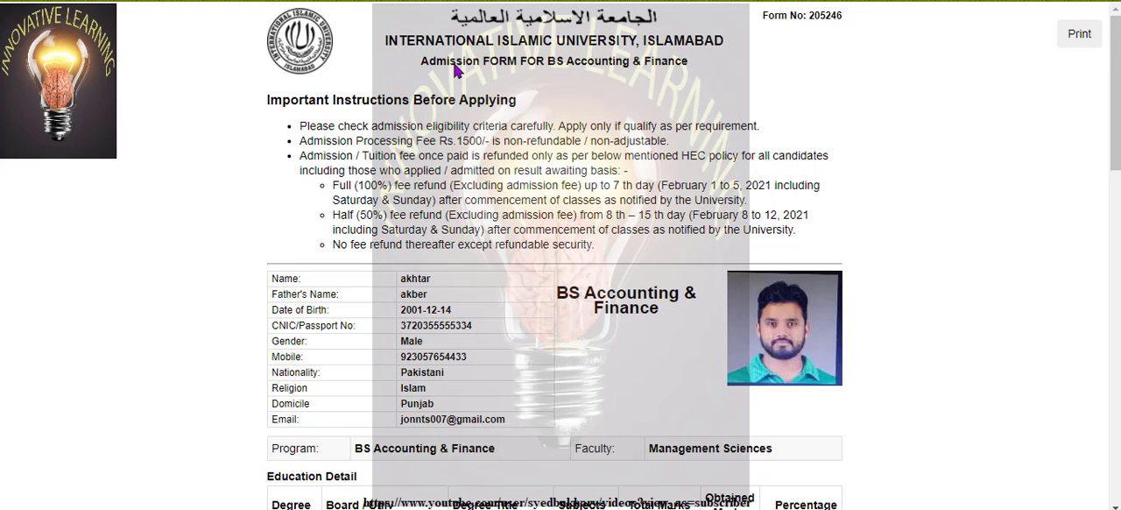
{"action": "key", "text": "ctrl+w"}
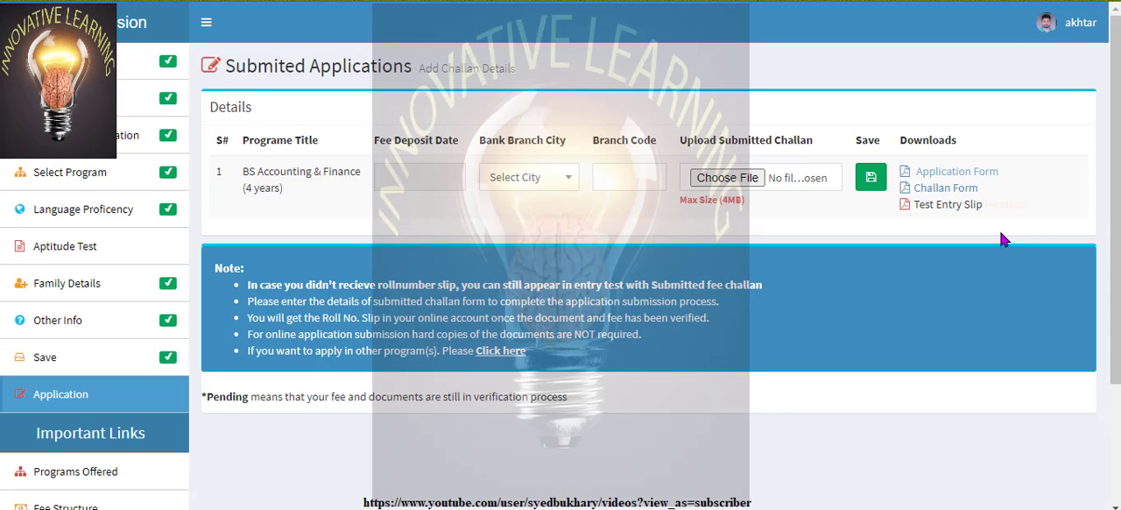
Open the challan form for BS Accounting & Finance, look it over and download it as document.pdf
{"action": "left_click", "coordinate": [946, 189]}
{"action": "left_click", "coordinate": [966, 189]}
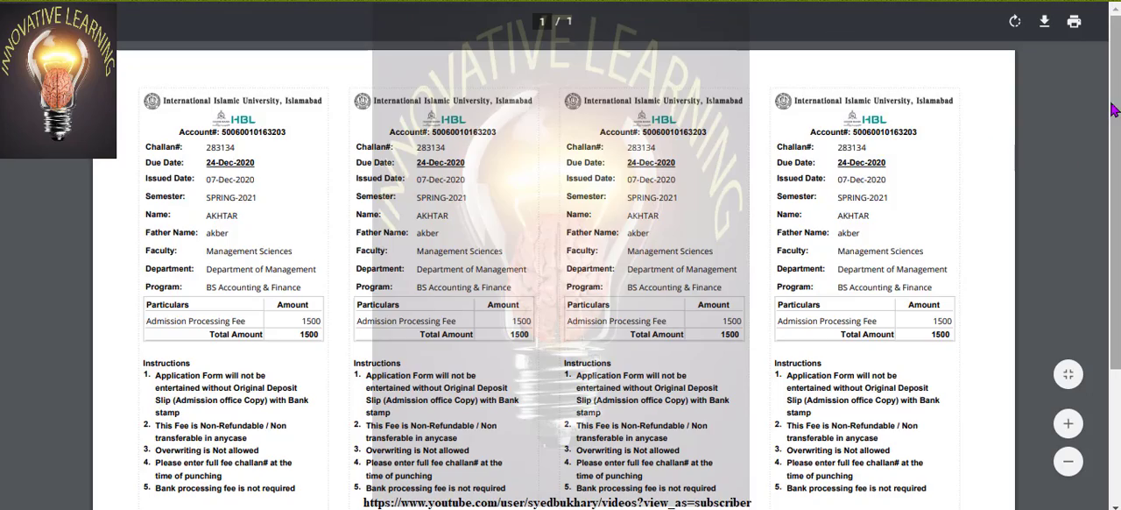
{"action": "scroll", "coordinate": [1112, 105], "scroll_direction": "down", "scroll_amount": 3}
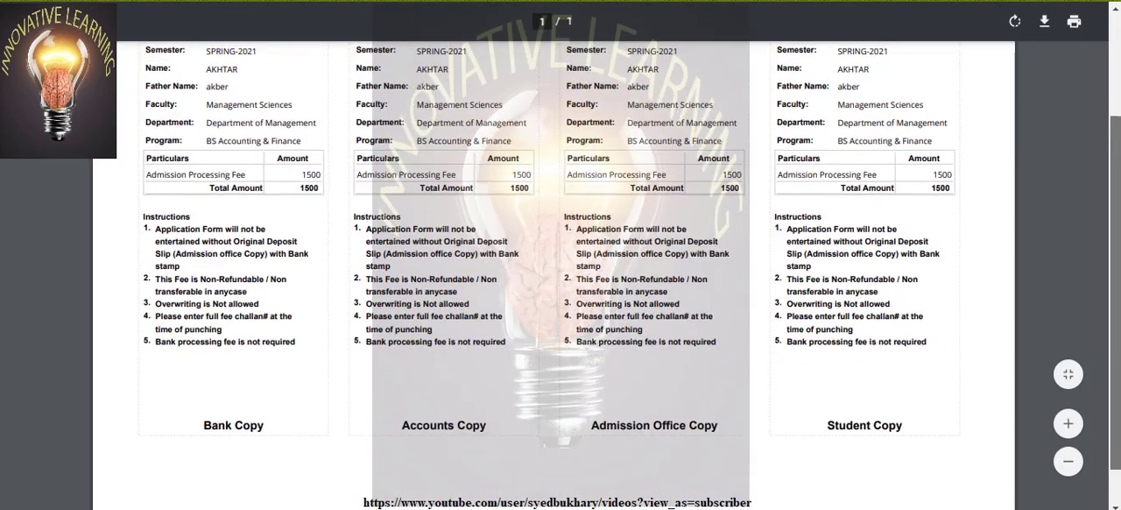
{"action": "scroll", "coordinate": [560, 263], "scroll_direction": "up", "scroll_amount": 4}
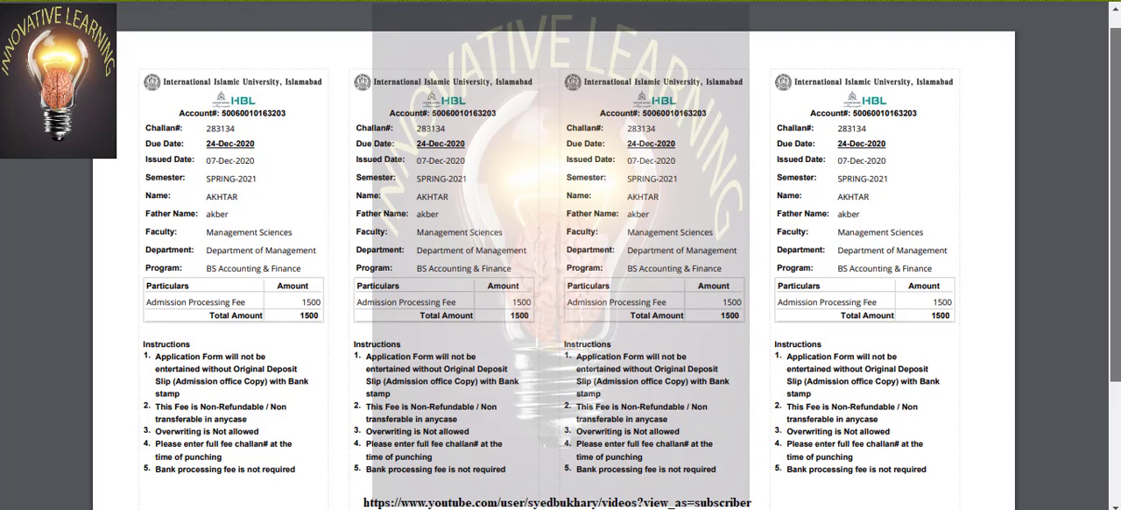
{"action": "left_click_drag", "start_coordinate": [1114, 113], "coordinate": [1116, 70]}
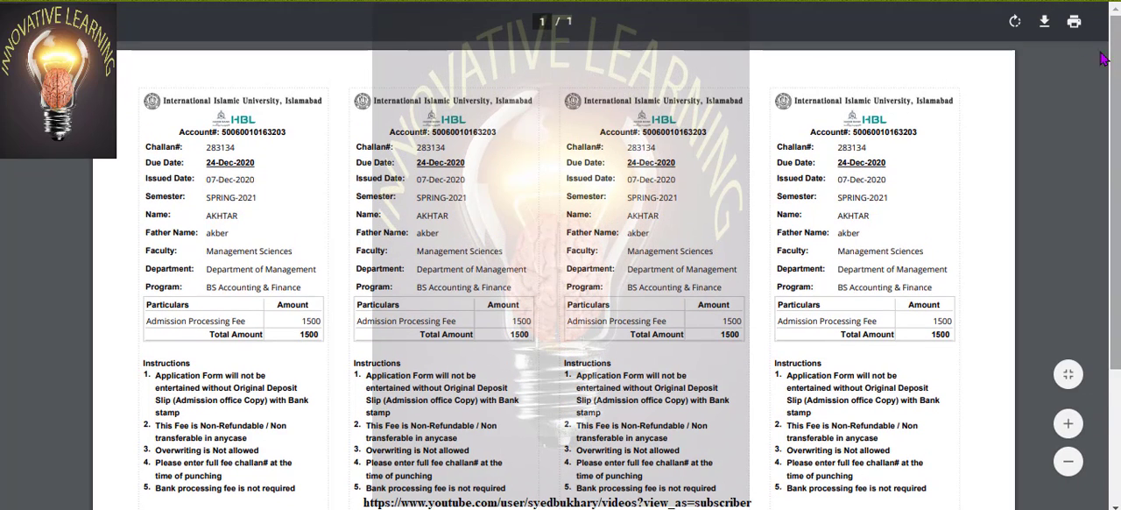
{"action": "left_click", "coordinate": [1045, 24]}
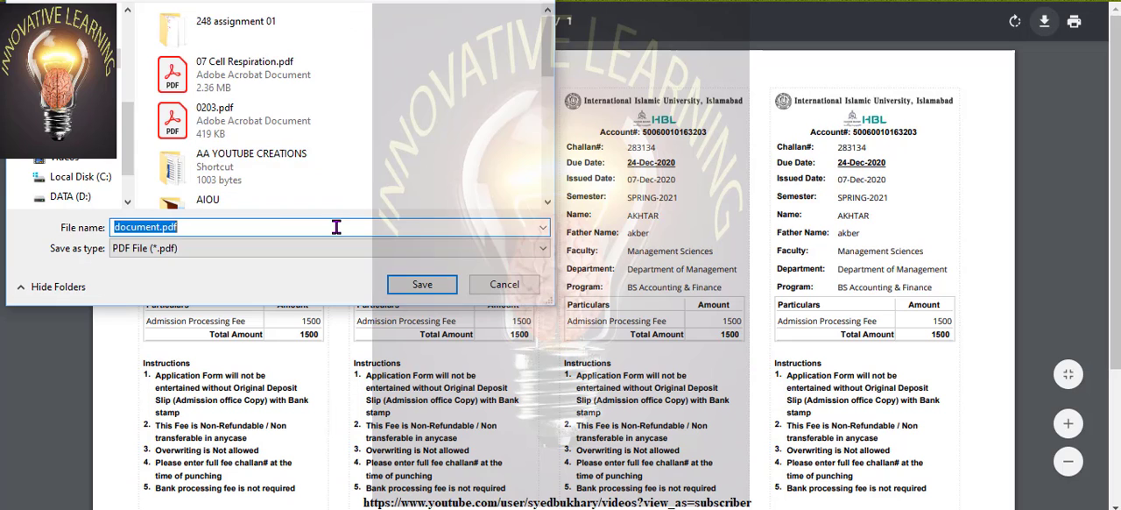
{"action": "left_click", "coordinate": [422, 285]}
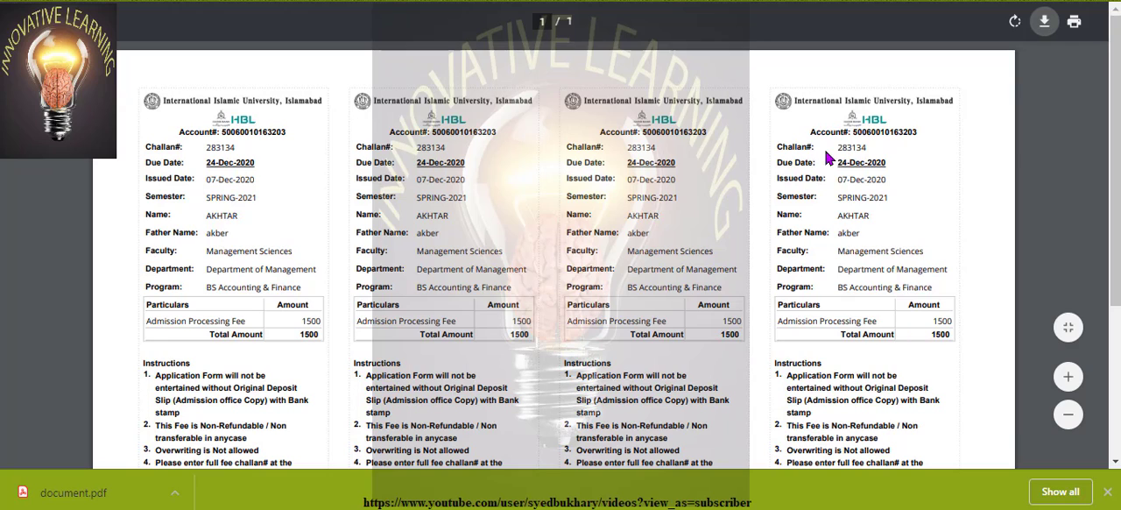
Highlight the challan number on the student copy of the fee challan and clear the selection
{"action": "left_click_drag", "start_coordinate": [838, 150], "coordinate": [902, 148]}
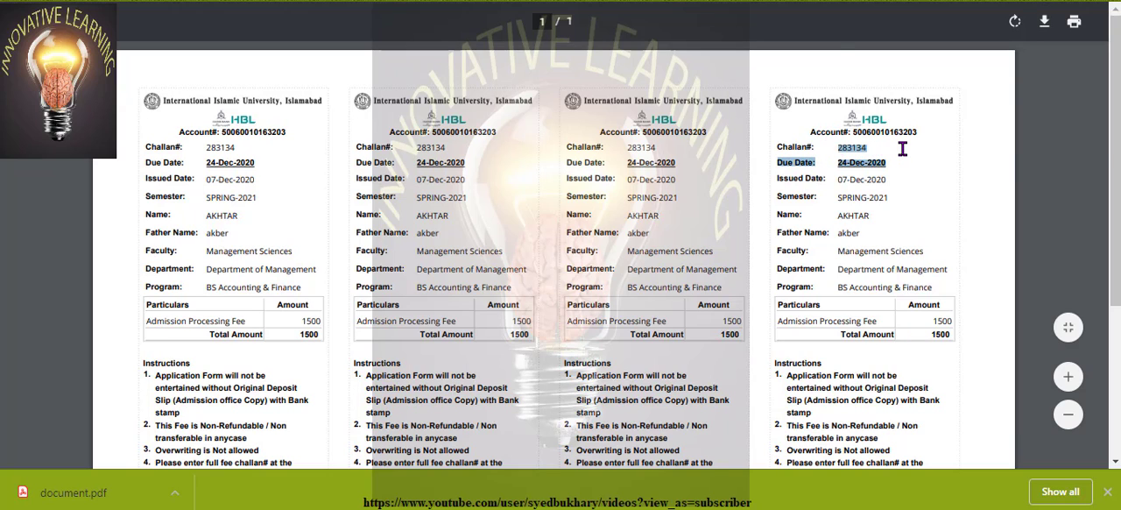
{"action": "left_click", "coordinate": [902, 149]}
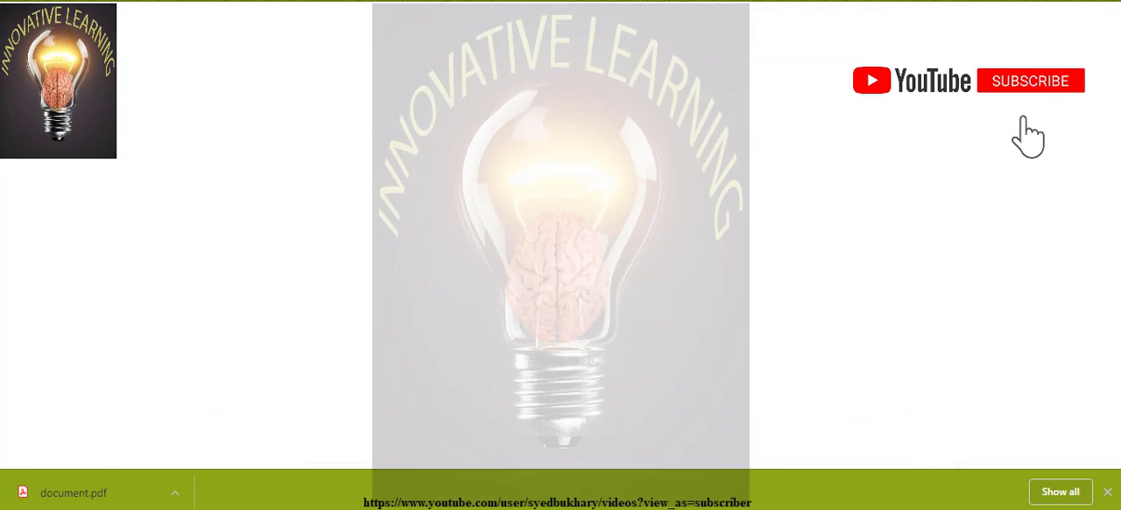